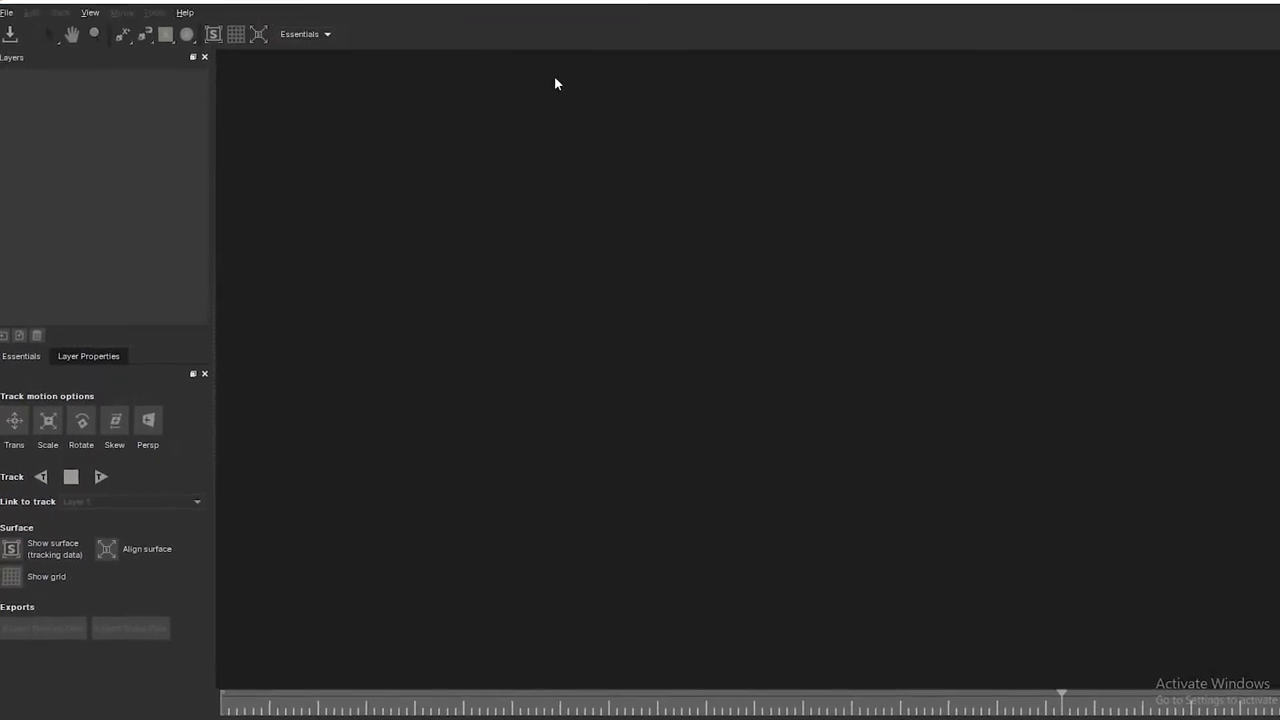
Start a new project using the track_seq_park000.exr image sequence as its footage.
{"action": "left_click", "coordinate": [8, 12]}
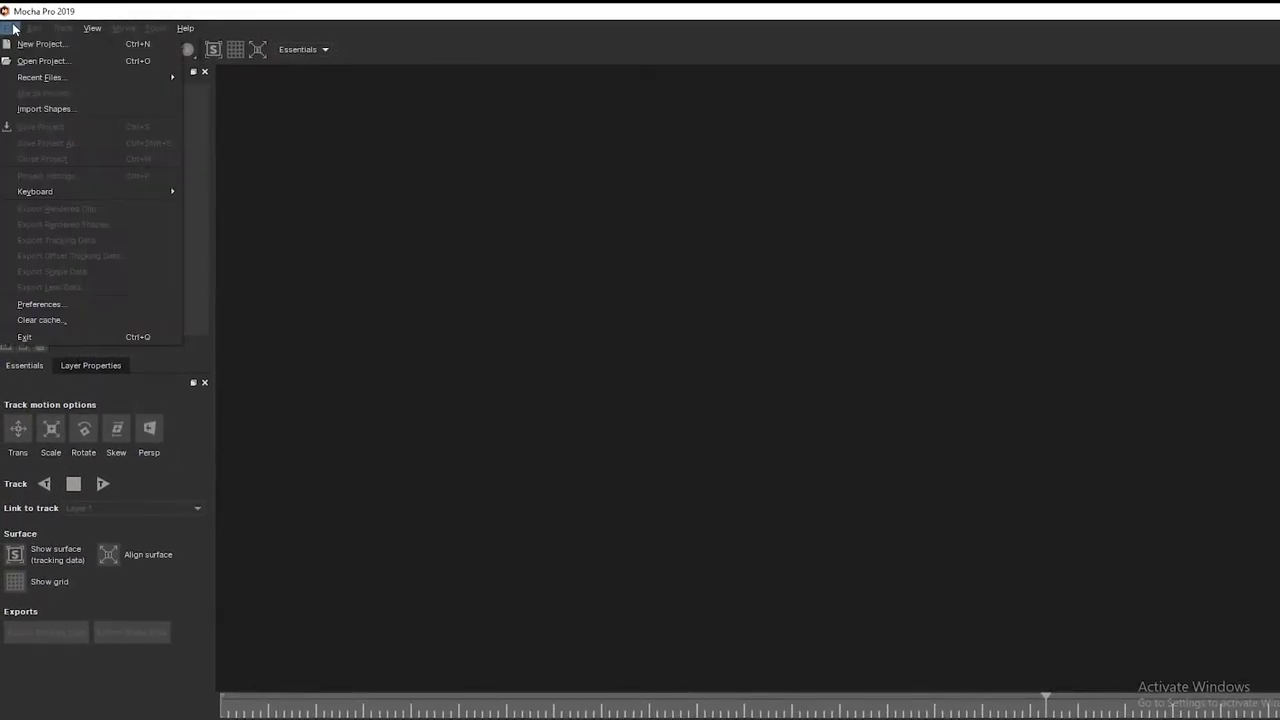
{"action": "left_click", "coordinate": [13, 29]}
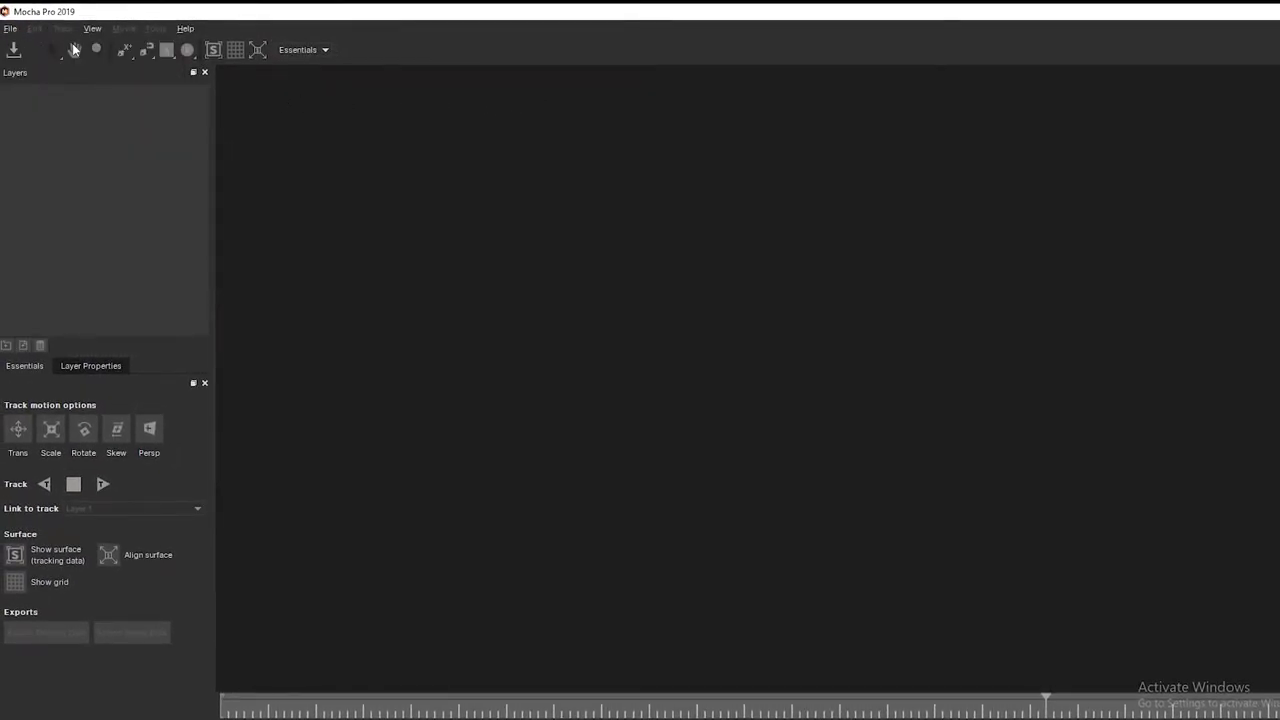
{"action": "left_click", "coordinate": [14, 30]}
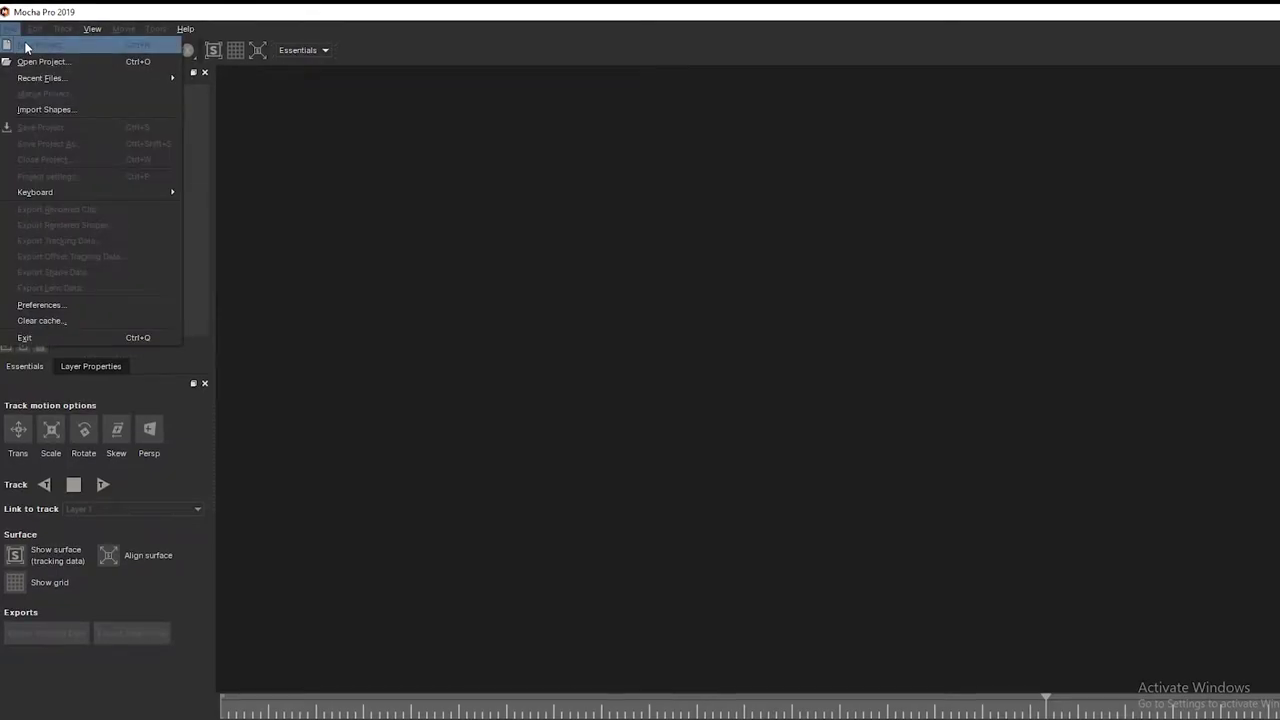
{"action": "left_click", "coordinate": [28, 44]}
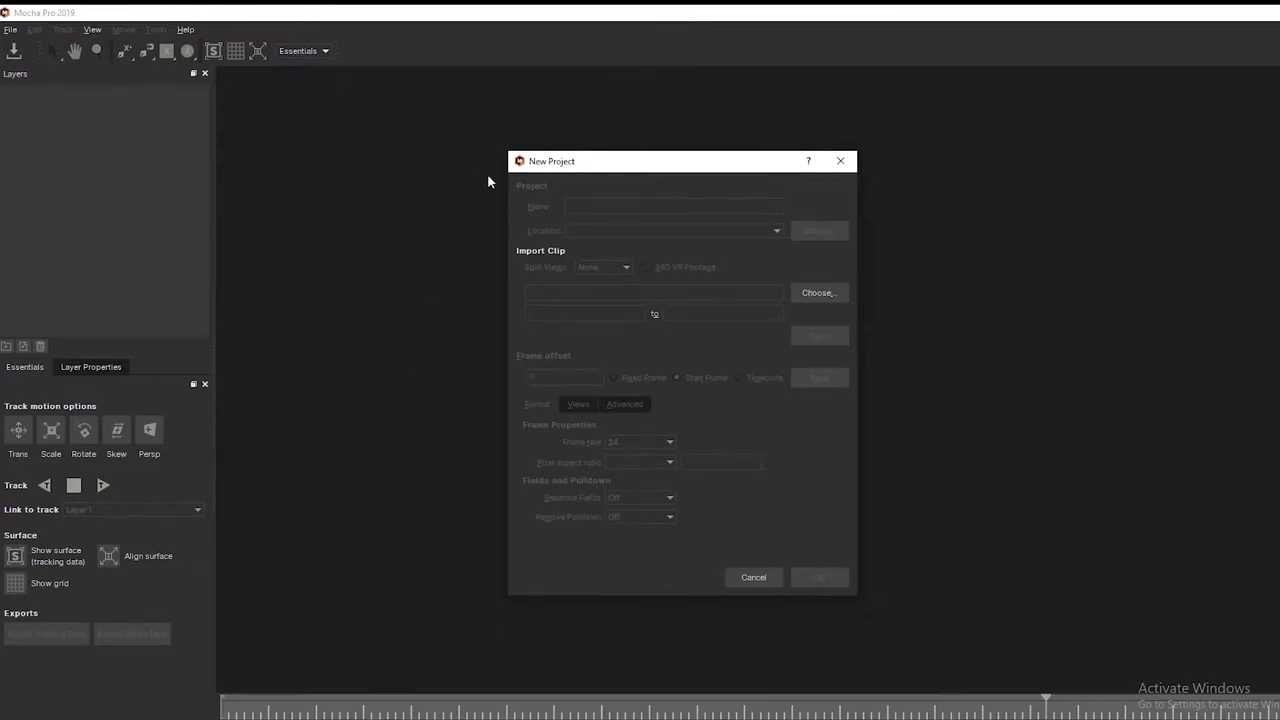
{"action": "left_click", "coordinate": [810, 297]}
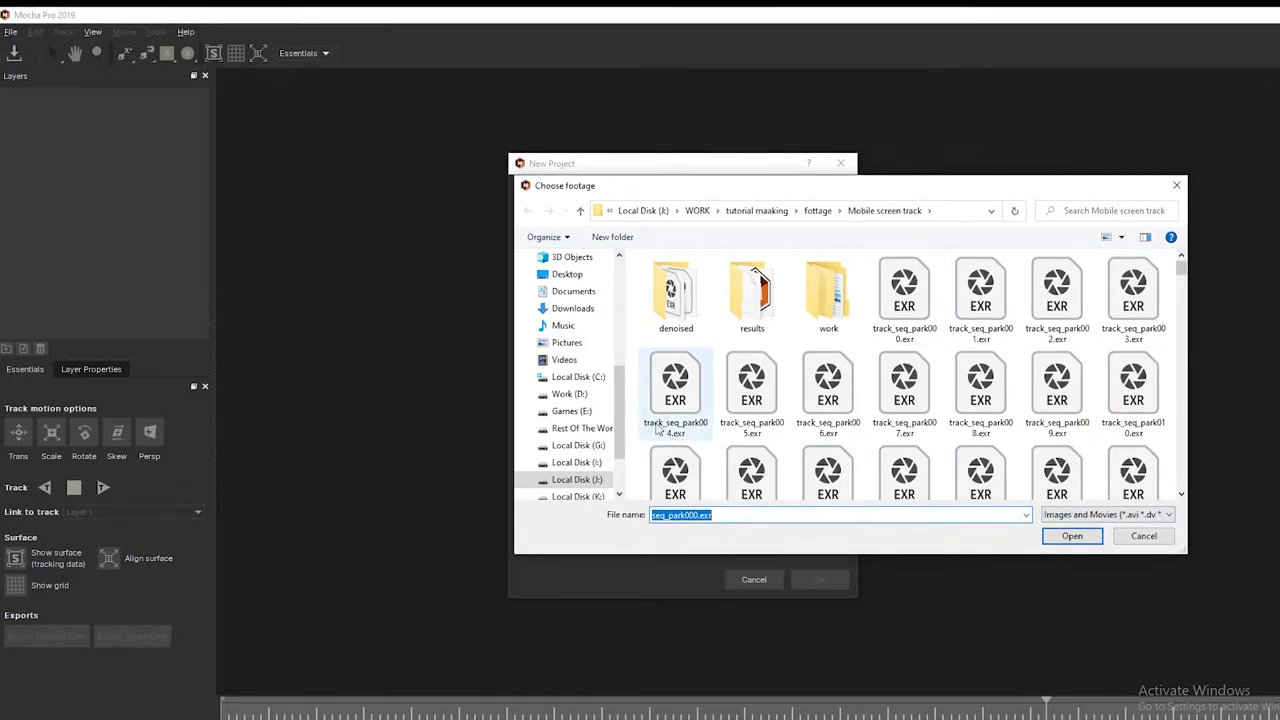
{"action": "left_click", "coordinate": [936, 312]}
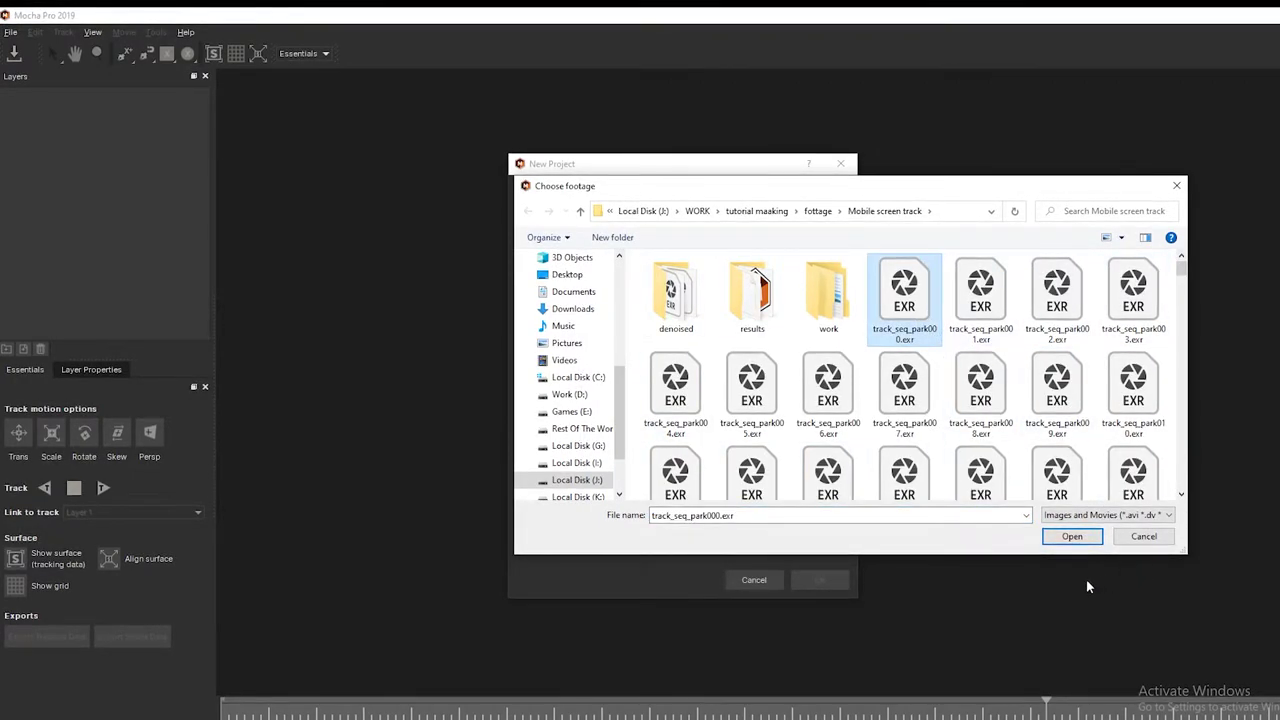
{"action": "left_click", "coordinate": [1071, 540]}
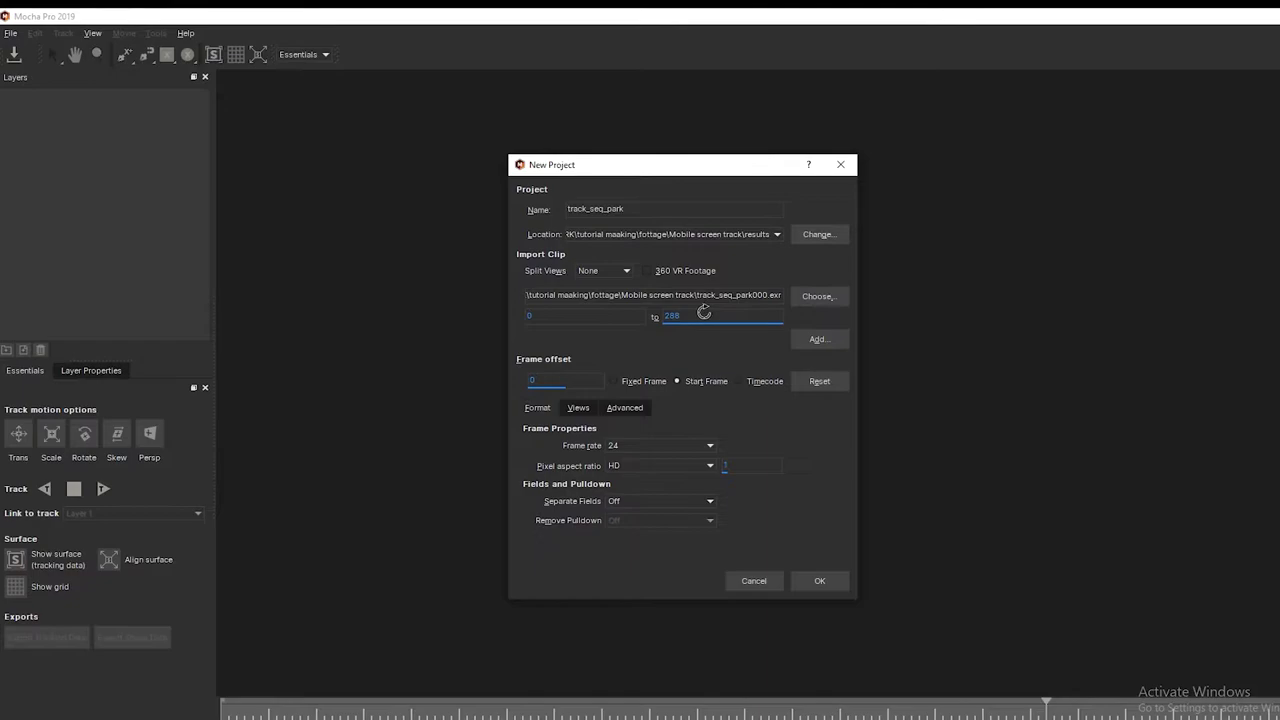
Name the project 'project' and set the frame offset to 0.
{"action": "double_click", "coordinate": [712, 203]}
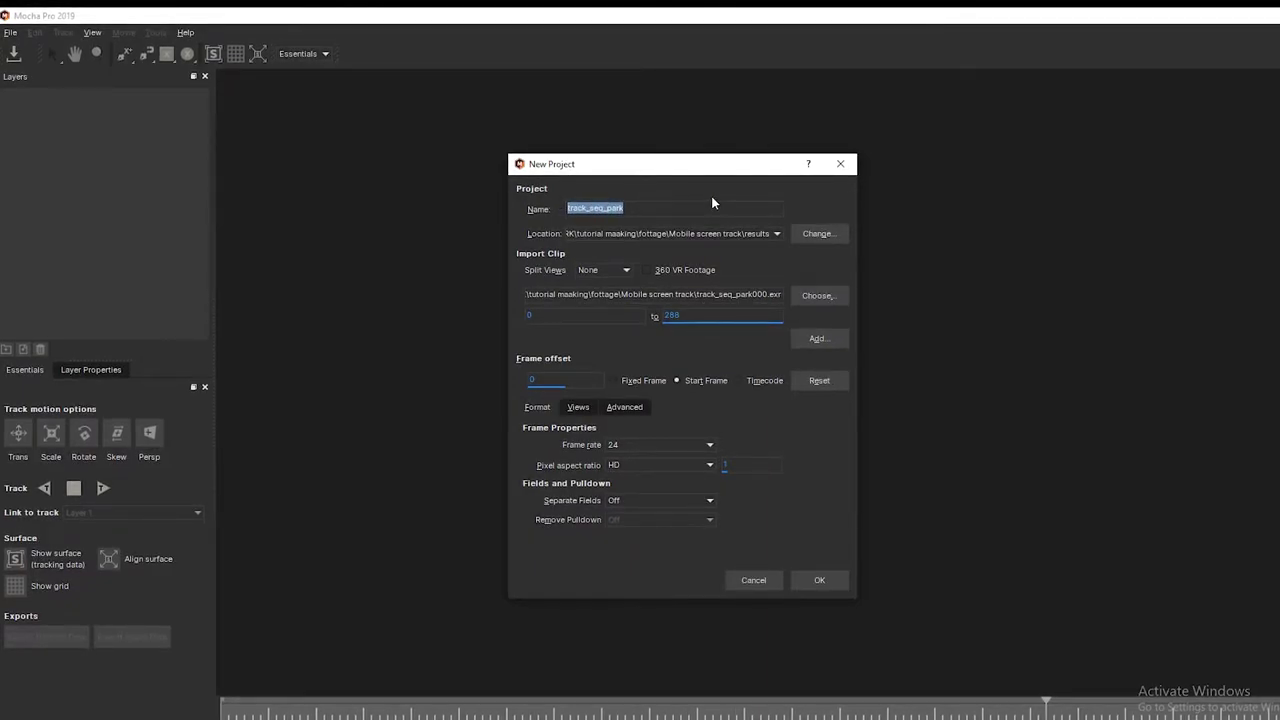
{"action": "type", "text": "proj"}
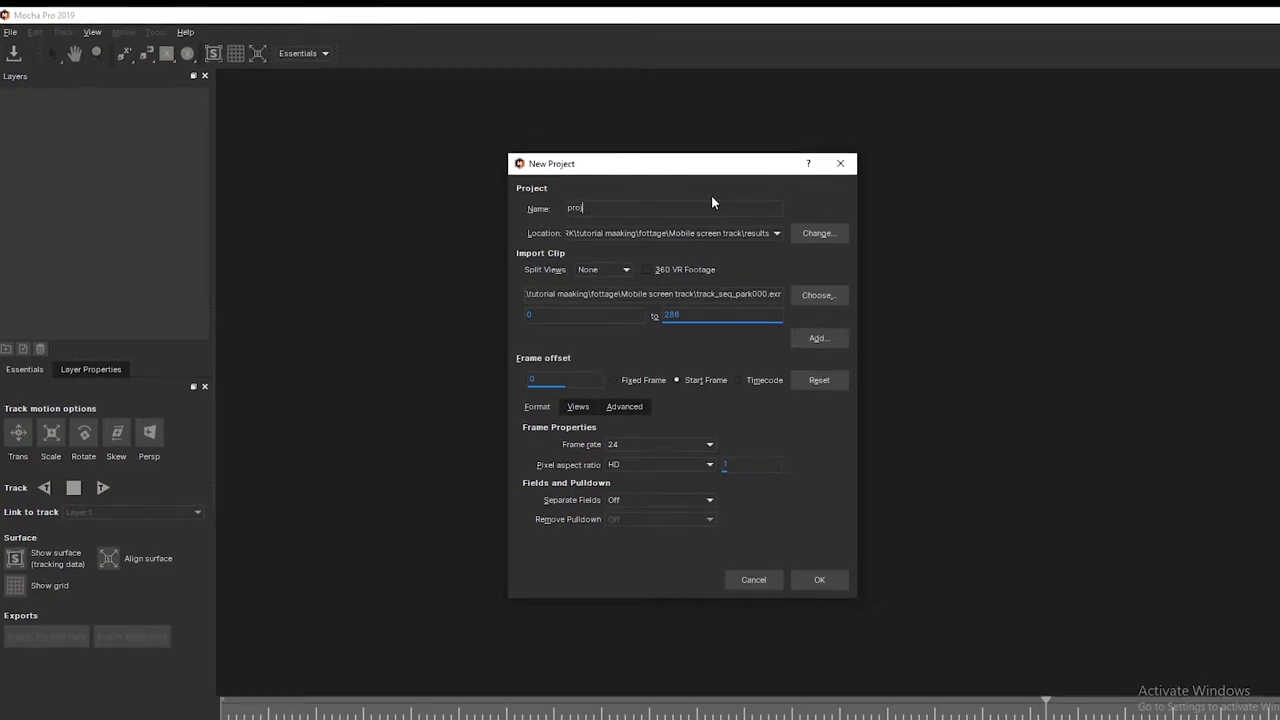
{"action": "type", "text": "ect"}
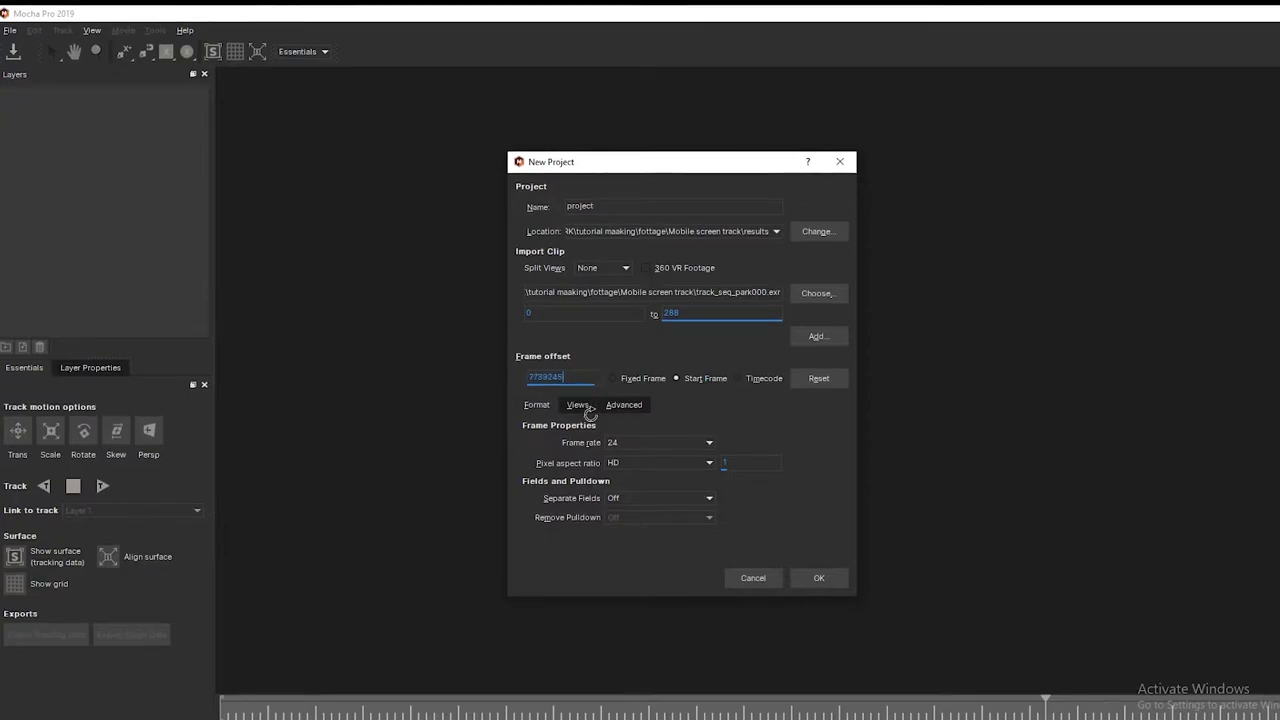
{"action": "left_click_drag", "start_coordinate": [590, 356], "coordinate": [576, 374]}
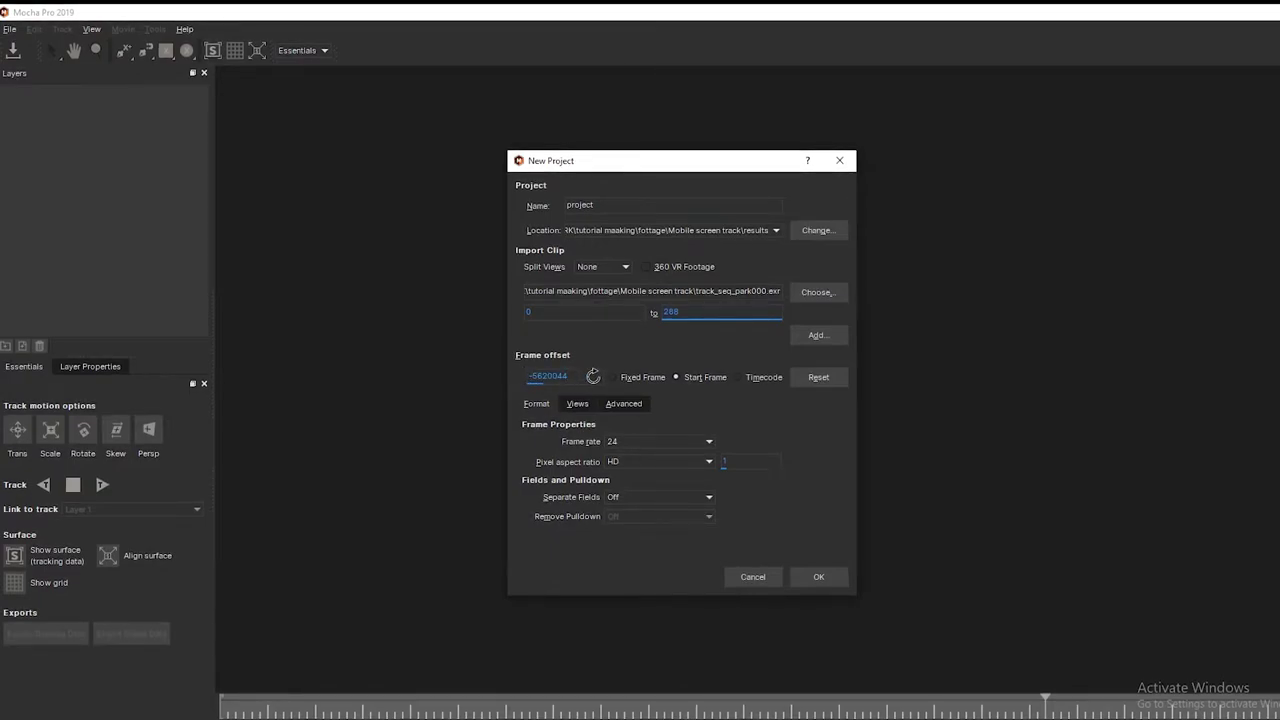
{"action": "key", "text": "BackSpace"}
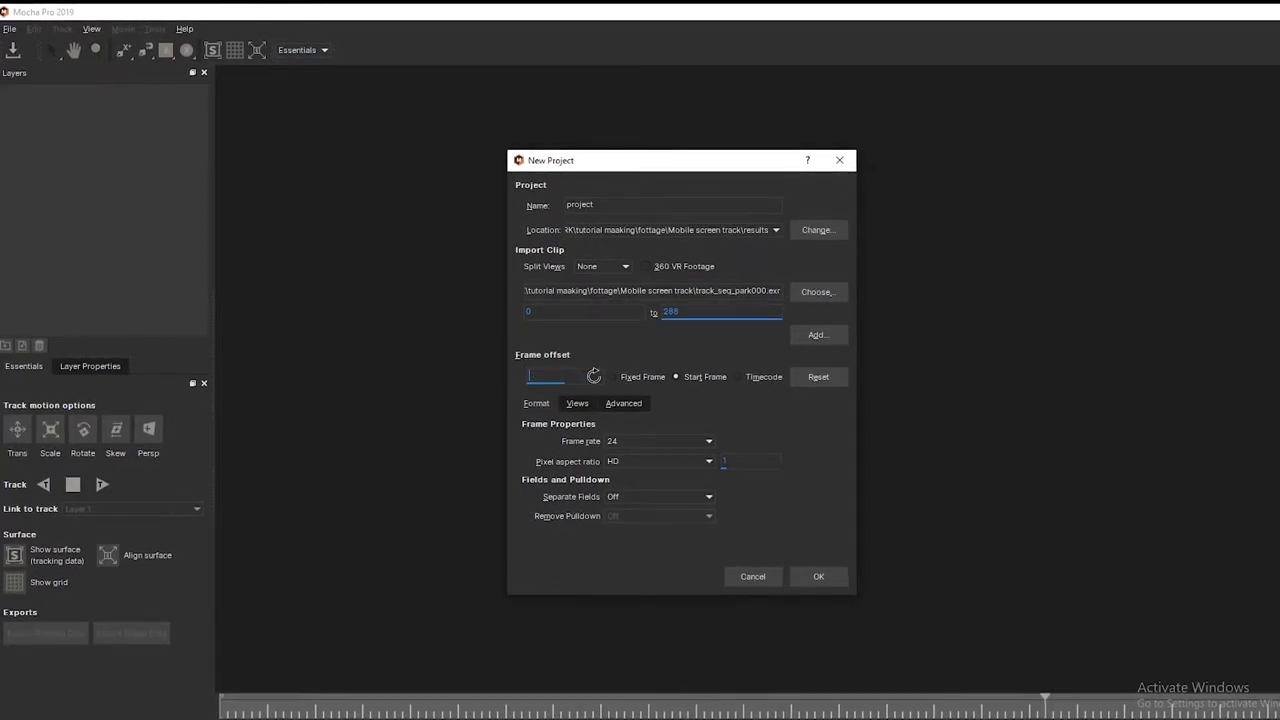
{"action": "type", "text": "0"}
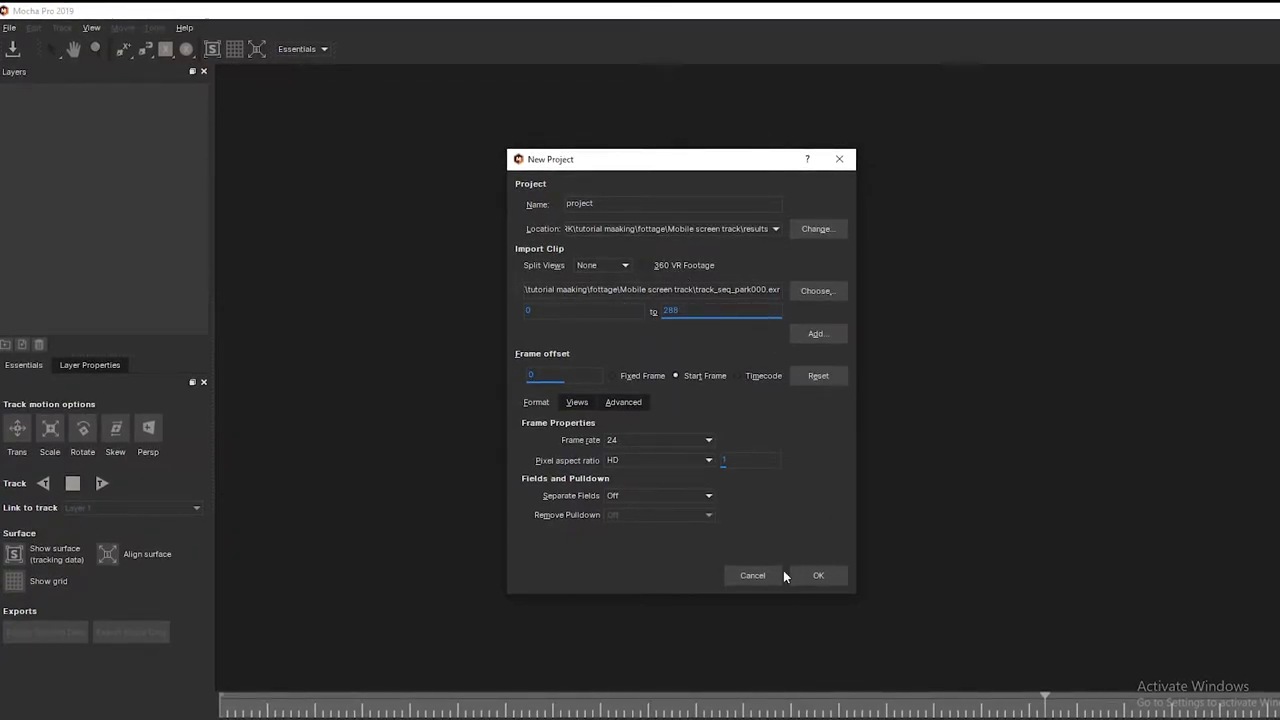
Create project.mocha with the green-screen phone footage loaded.
{"action": "left_click", "coordinate": [818, 575]}
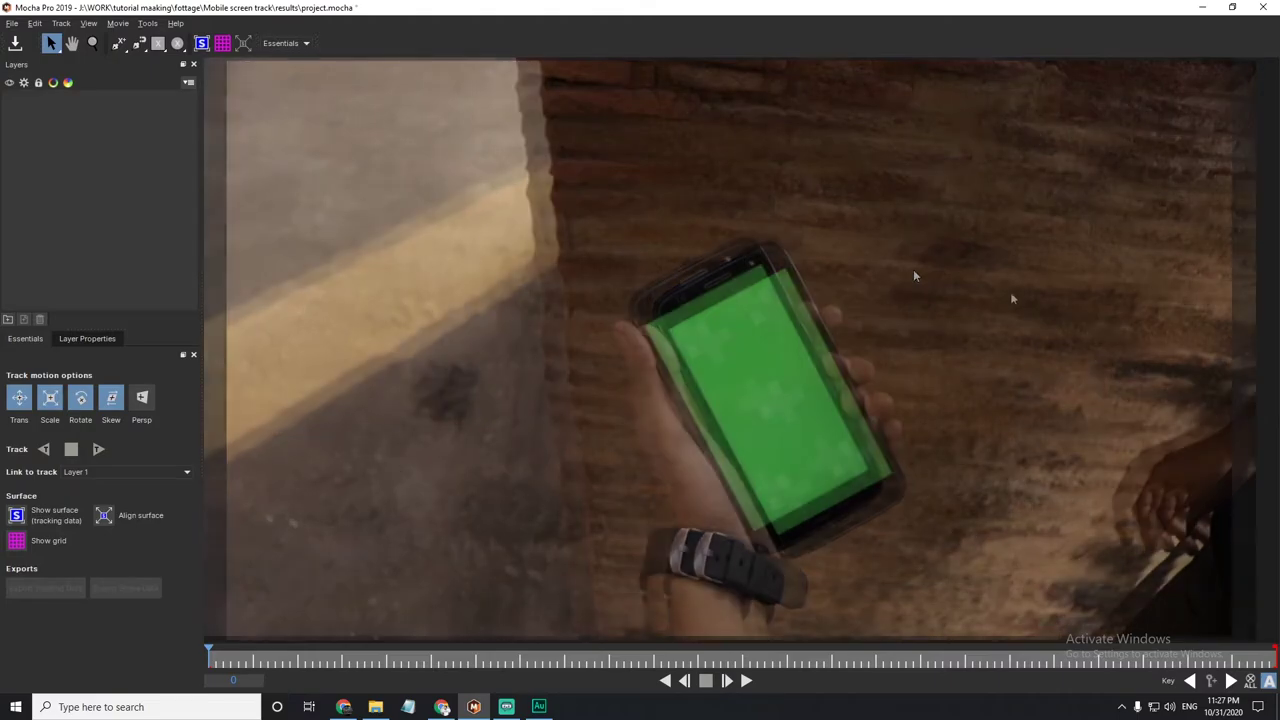
Play the clip to review the phone footage.
{"action": "left_click", "coordinate": [746, 680]}
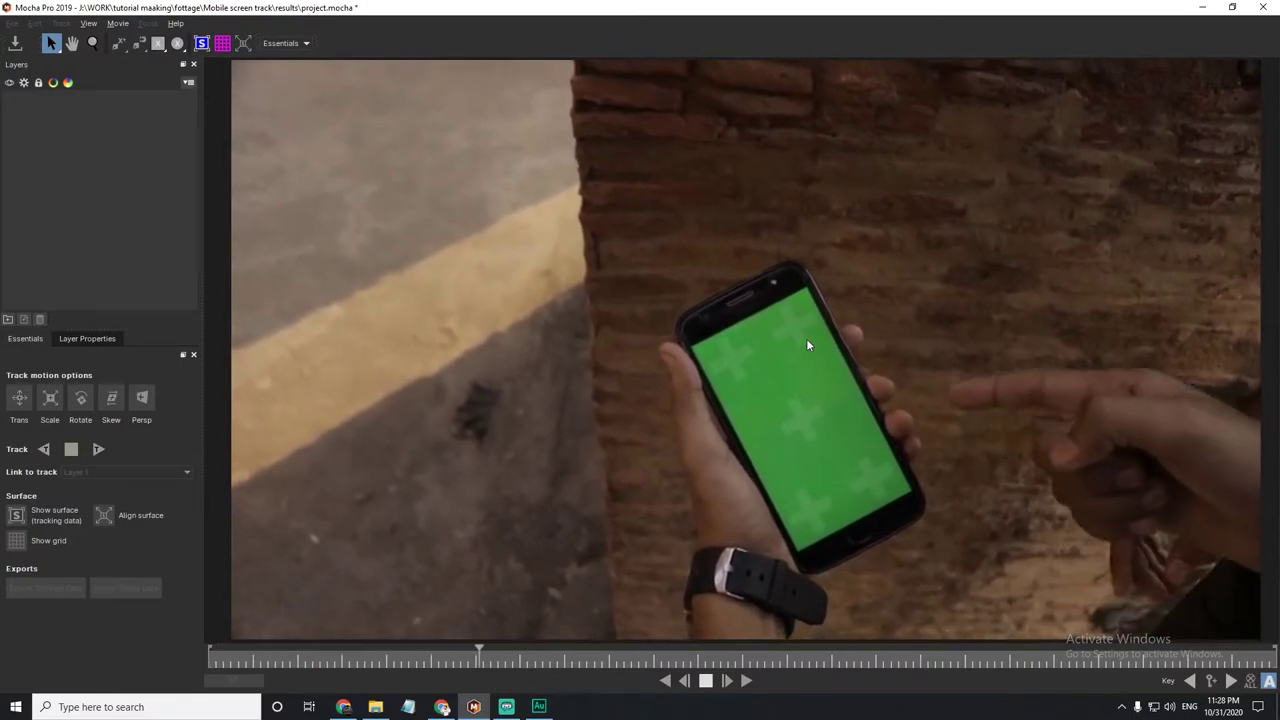
{"action": "left_click", "coordinate": [704, 681]}
{"action": "mouse_move", "coordinate": [742, 651]}
{"action": "left_mouse_down"}
{"action": "mouse_move", "coordinate": [1217, 657]}
{"action": "mouse_move", "coordinate": [155, 652]}
{"action": "left_mouse_up"}
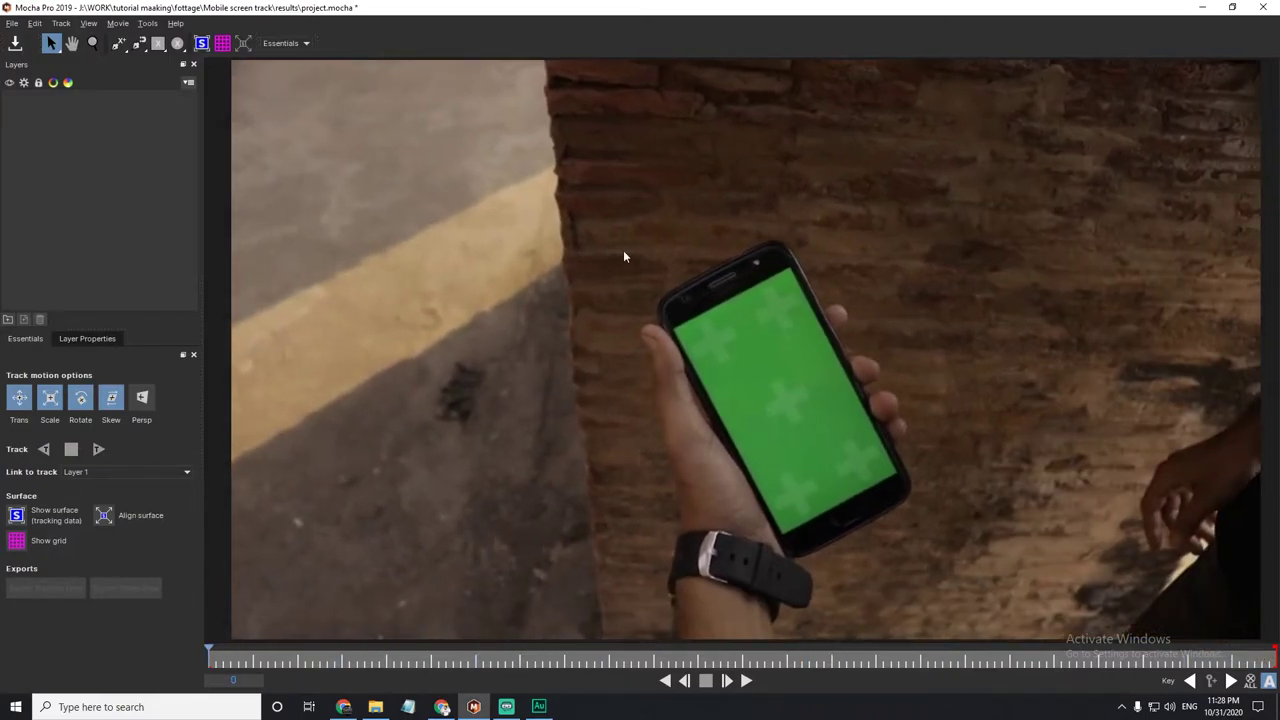
{"action": "left_click_drag", "start_coordinate": [771, 356], "coordinate": [731, 354]}
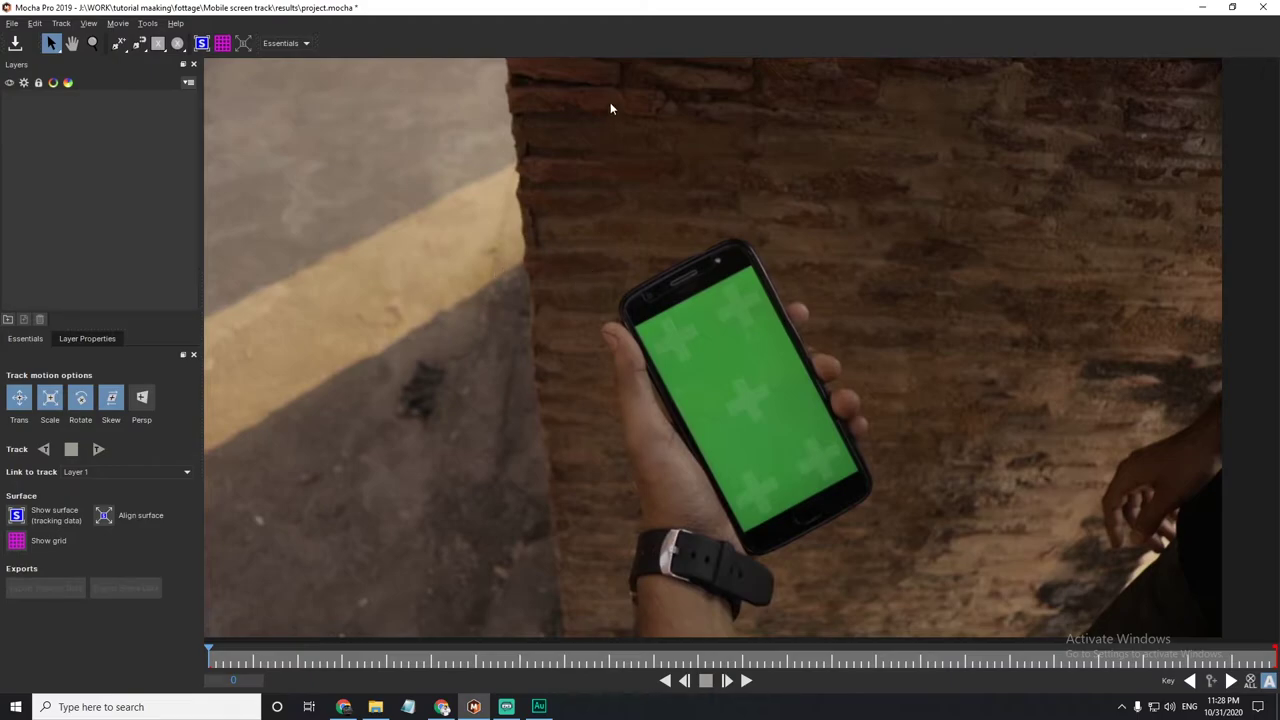
{"action": "left_click_drag", "start_coordinate": [851, 257], "coordinate": [909, 316]}
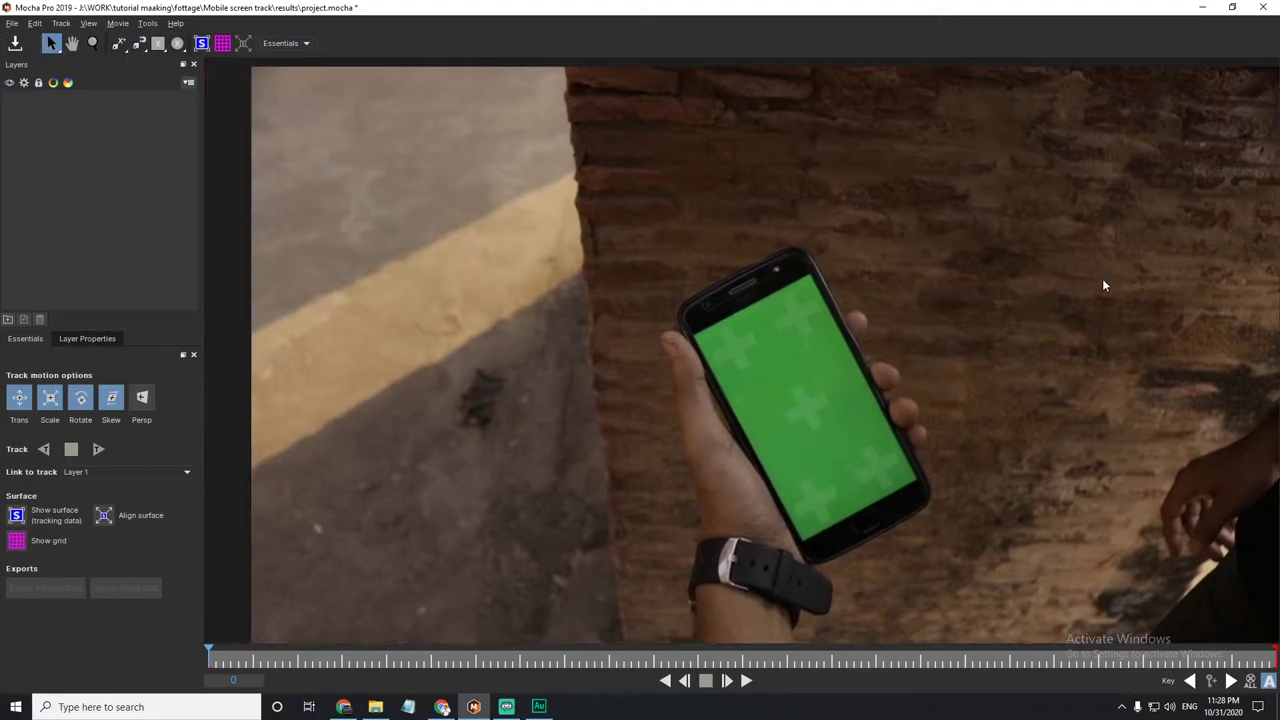
{"action": "key", "text": "x"}
{"action": "left_click_drag", "start_coordinate": [1104, 286], "coordinate": [747, 337]}
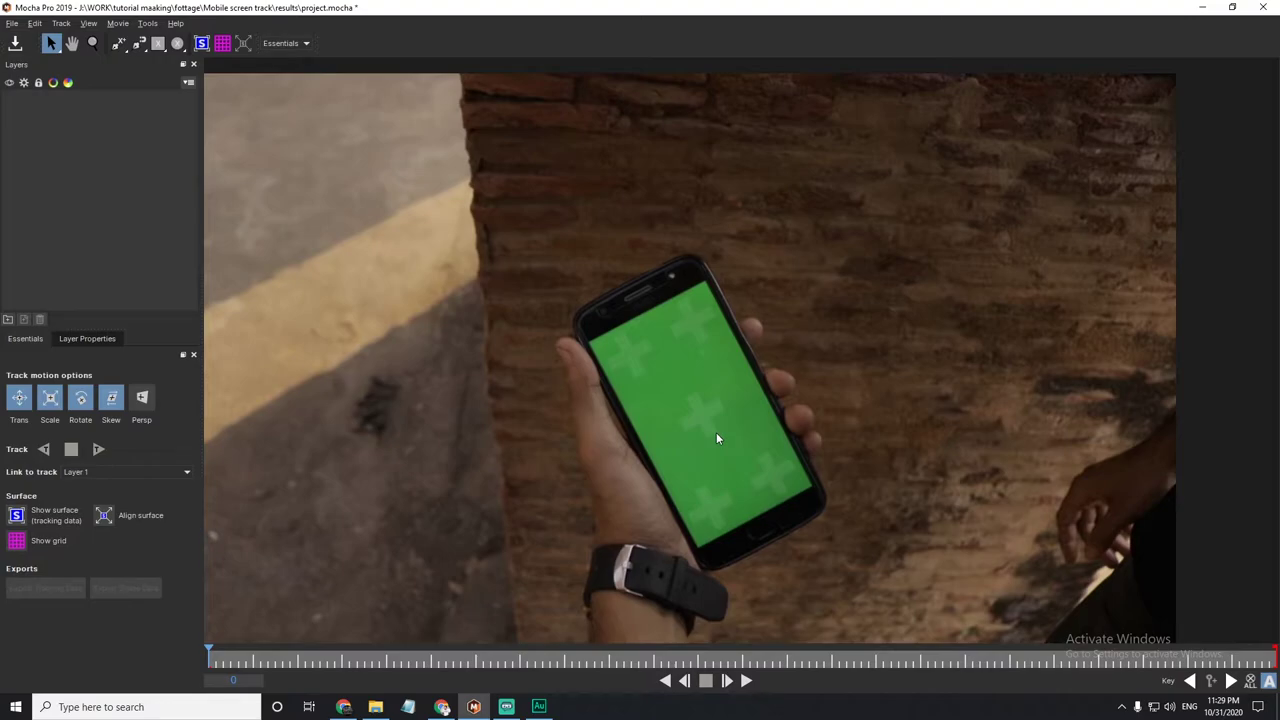
{"action": "key", "text": "z"}
{"action": "key", "text": "s"}
{"action": "key", "text": "z"}
{"action": "mouse_move", "coordinate": [759, 454]}
{"action": "left_mouse_down"}
{"action": "mouse_move", "coordinate": [791, 100]}
{"action": "mouse_move", "coordinate": [743, 600]}
{"action": "mouse_move", "coordinate": [806, 103]}
{"action": "mouse_move", "coordinate": [771, 594]}
{"action": "mouse_move", "coordinate": [511, 254]}
{"action": "left_mouse_up"}
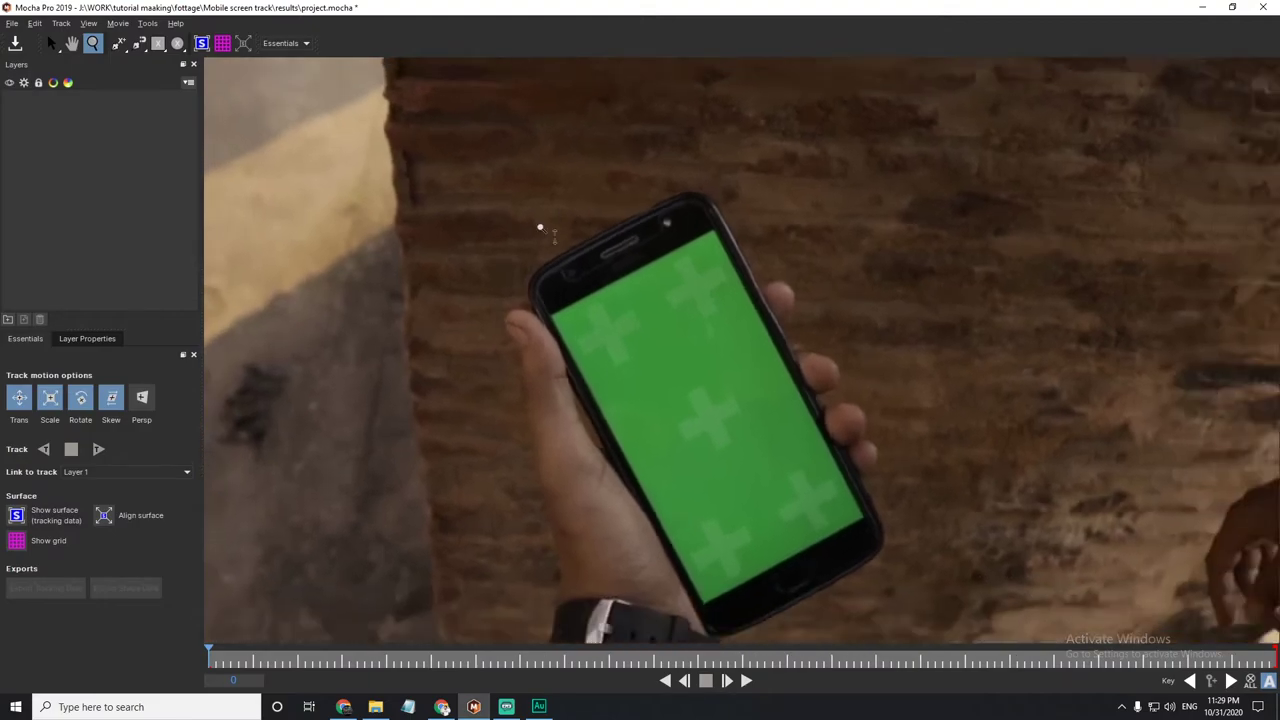
{"action": "mouse_move", "coordinate": [540, 226]}
{"action": "left_mouse_down"}
{"action": "mouse_move", "coordinate": [391, 392]}
{"action": "mouse_move", "coordinate": [880, 531]}
{"action": "mouse_move", "coordinate": [594, 189]}
{"action": "left_mouse_up"}
{"action": "left_click", "coordinate": [50, 43]}
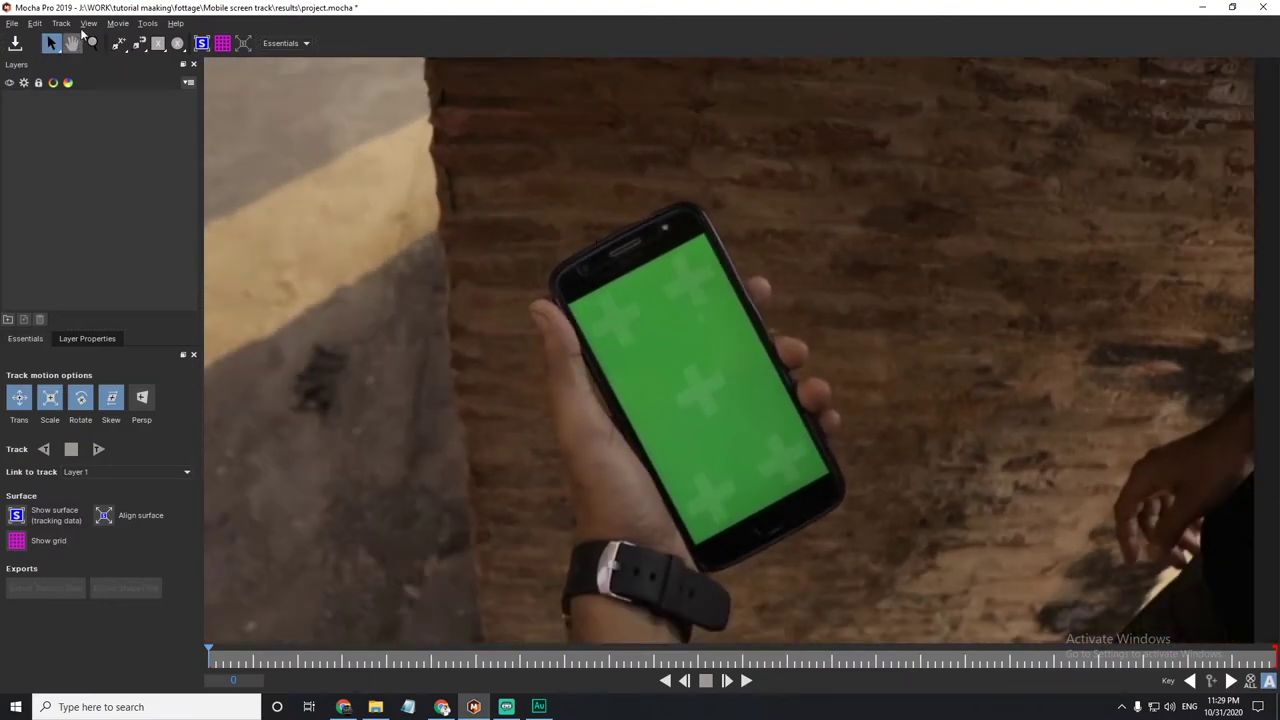
{"action": "left_click", "coordinate": [94, 45]}
{"action": "left_click_drag", "start_coordinate": [645, 247], "coordinate": [780, 275]}
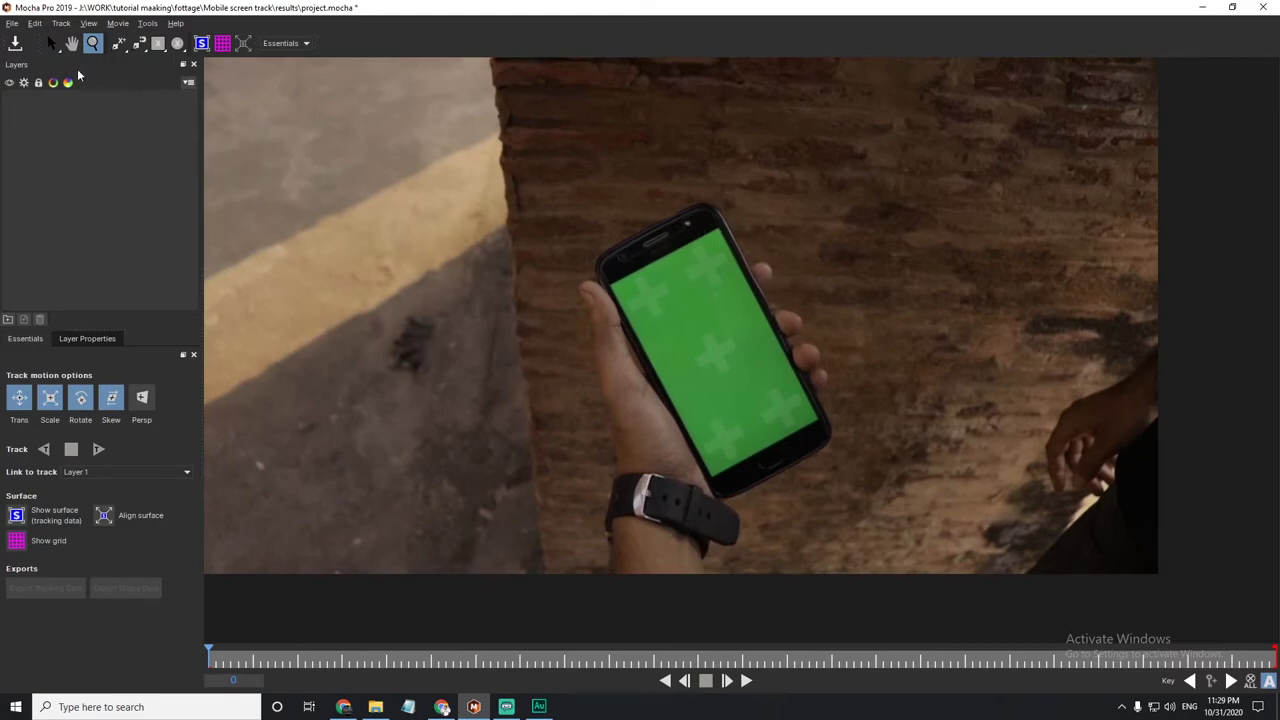
{"action": "left_click", "coordinate": [54, 45]}
{"action": "left_click_drag", "start_coordinate": [644, 280], "coordinate": [677, 314]}
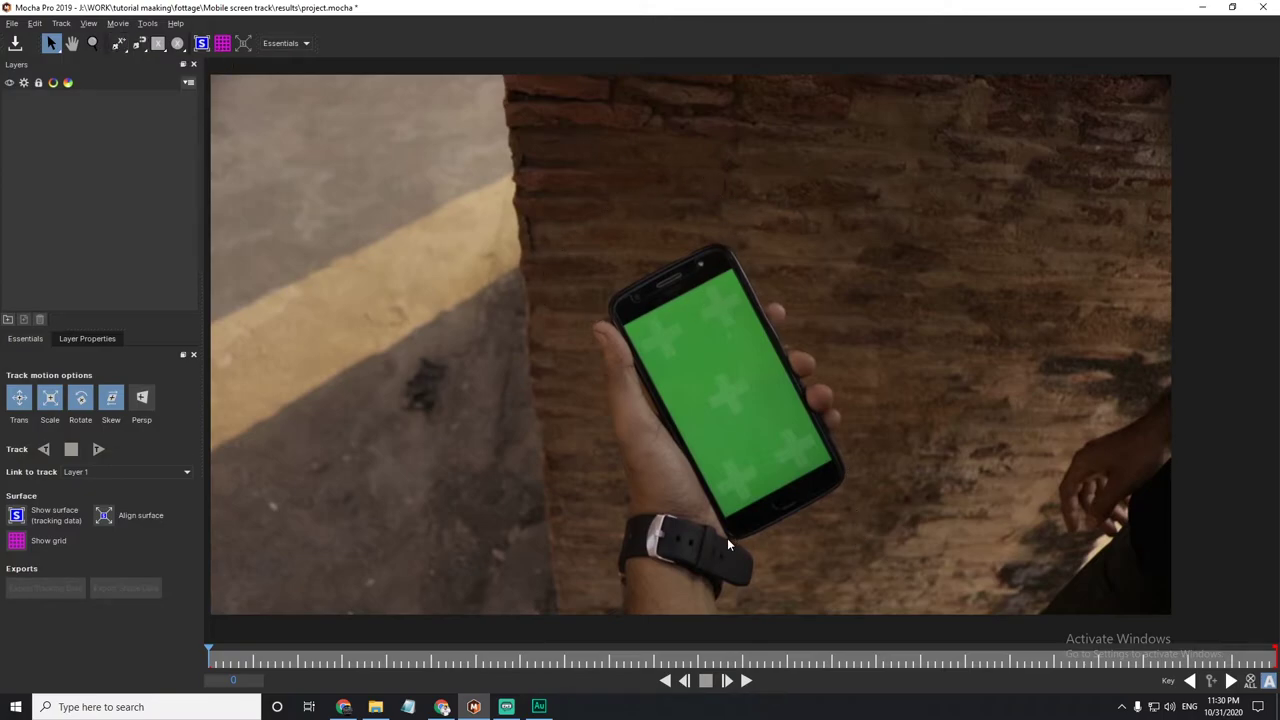
{"action": "scroll", "coordinate": [774, 437], "scroll_direction": "up", "scroll_amount": 2}
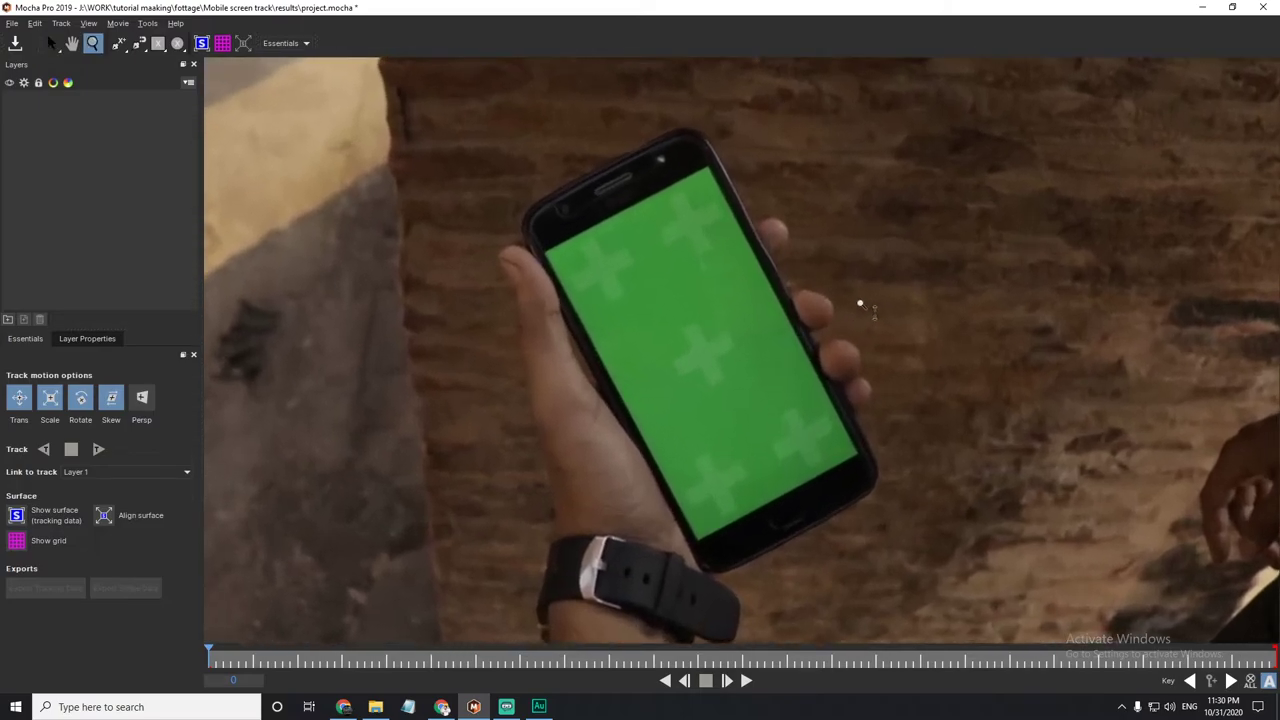
{"action": "scroll", "coordinate": [686, 300], "scroll_direction": "up", "scroll_amount": 1}
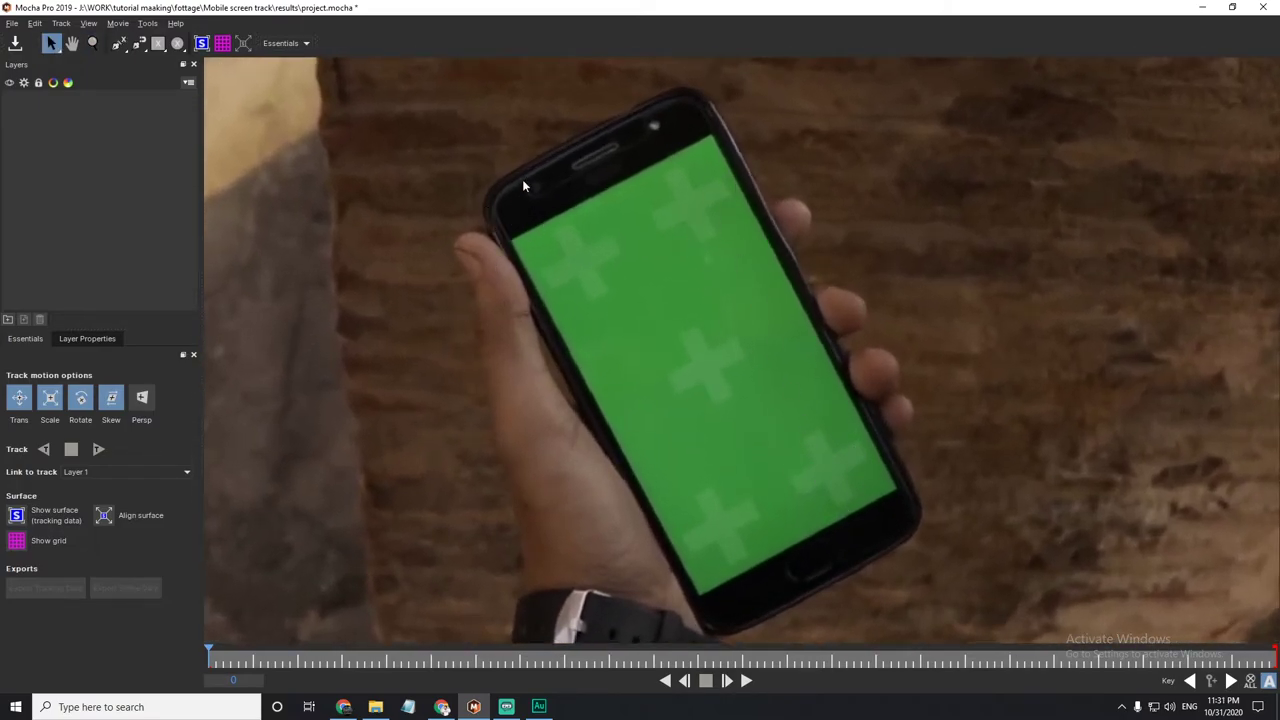
{"action": "scroll", "coordinate": [522, 179], "scroll_direction": "down", "scroll_amount": 2}
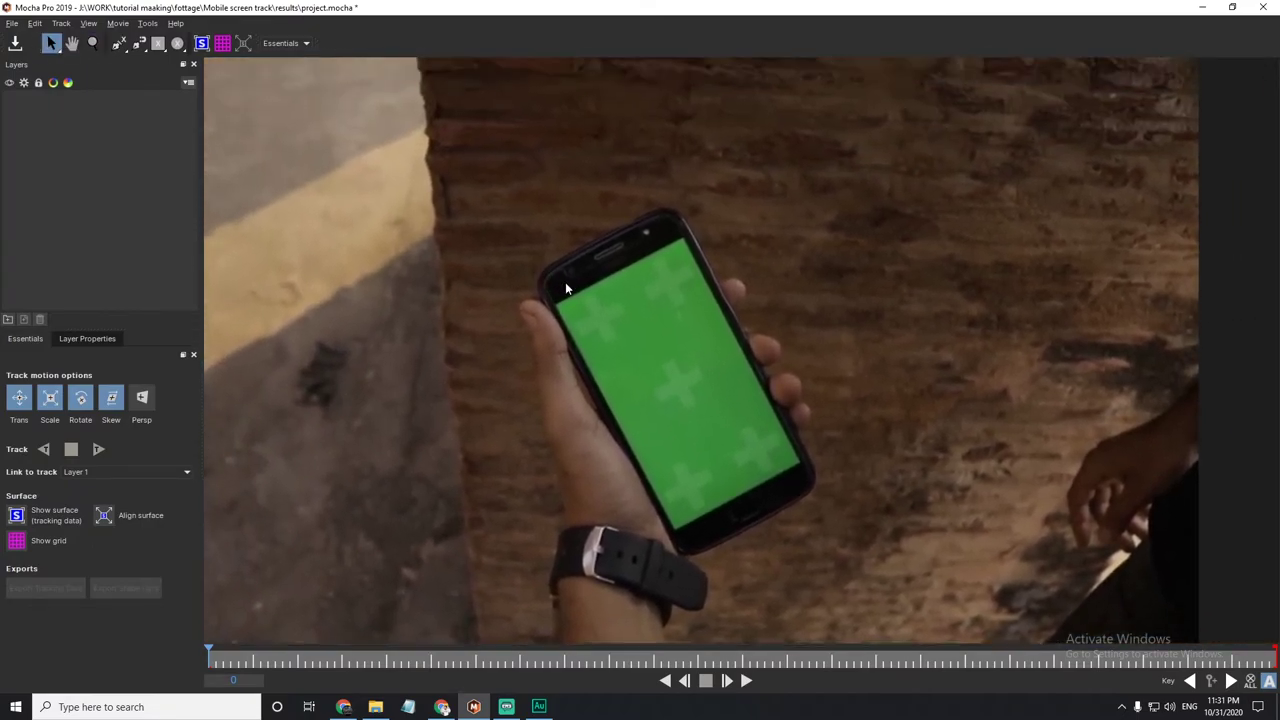
{"action": "scroll", "coordinate": [632, 314], "scroll_direction": "up", "scroll_amount": 1}
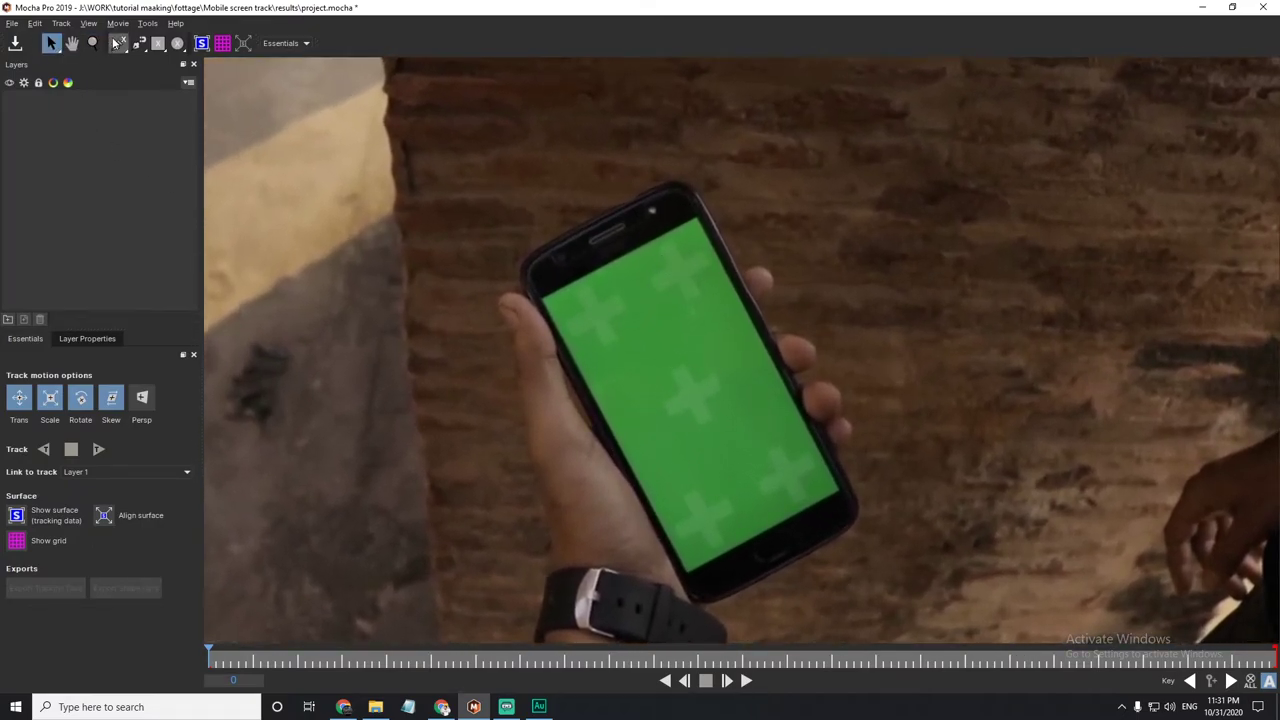
Choose the X-Spline drawing tool and zoom in close on the phone.
{"action": "left_click", "coordinate": [119, 45]}
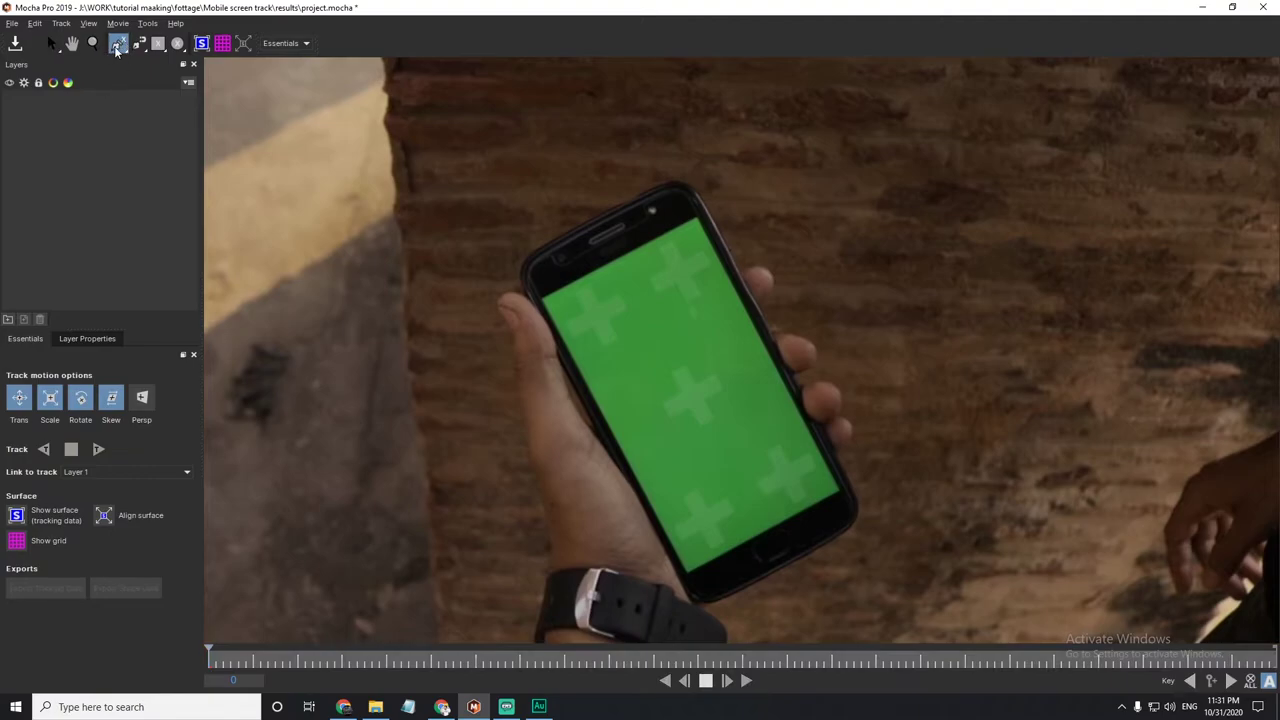
{"action": "left_click", "coordinate": [117, 48]}
{"action": "left_click", "coordinate": [141, 46]}
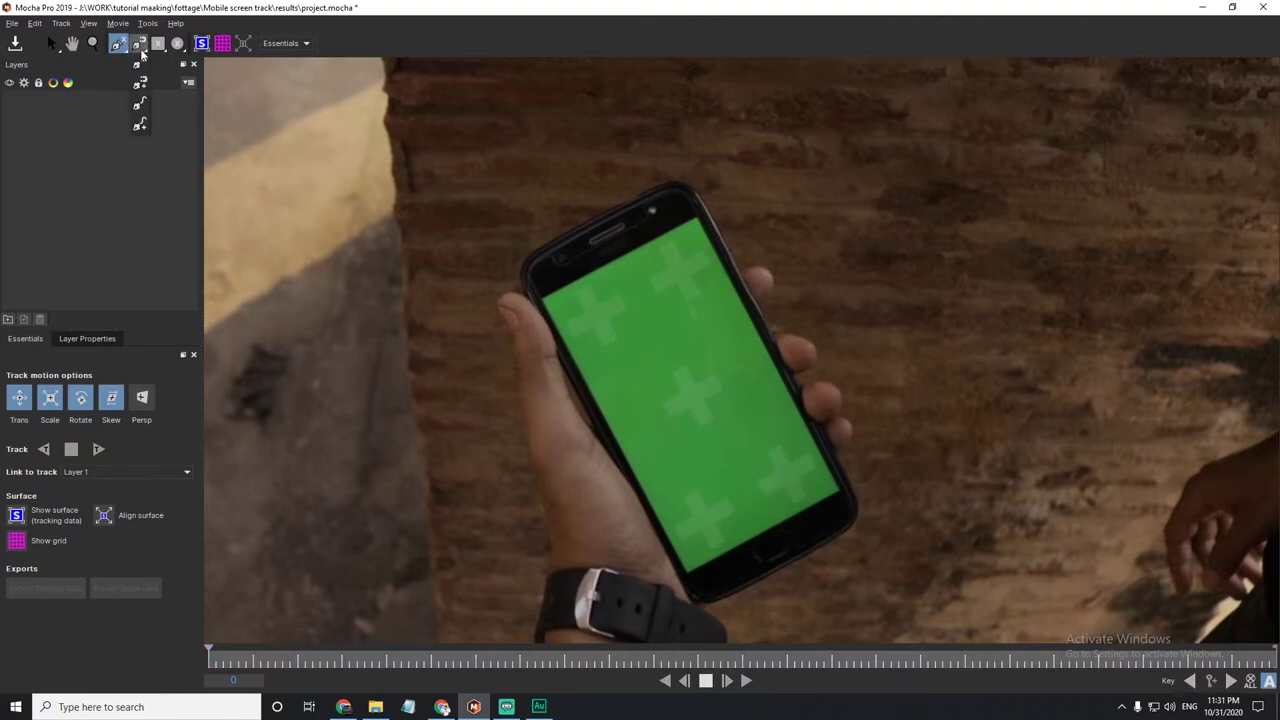
{"action": "left_click", "coordinate": [139, 127]}
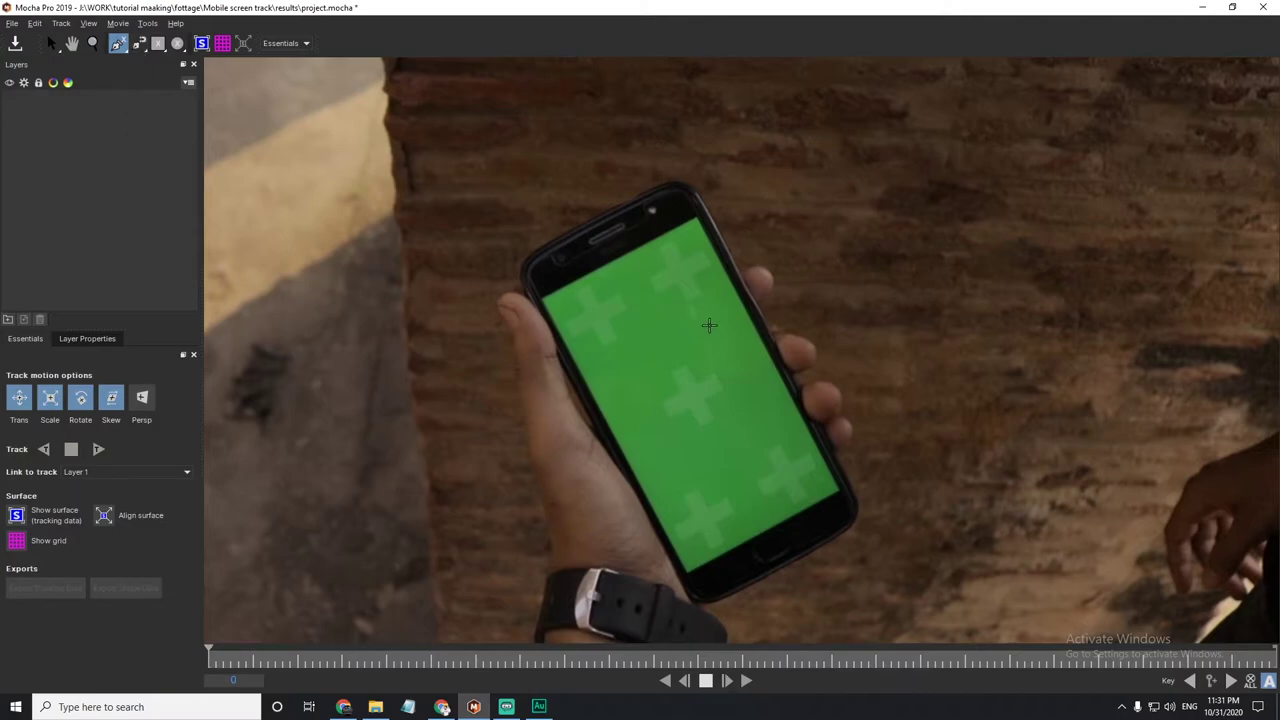
{"action": "key", "text": "space"}
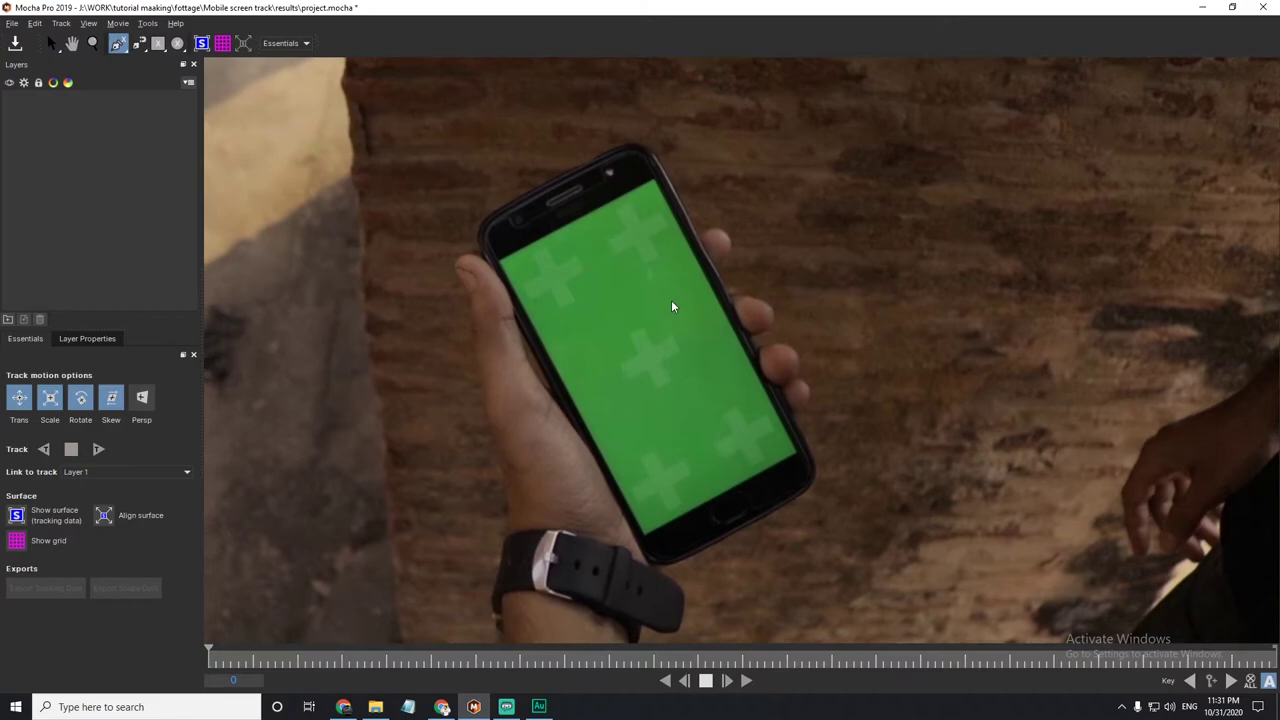
{"action": "key", "text": "z"}
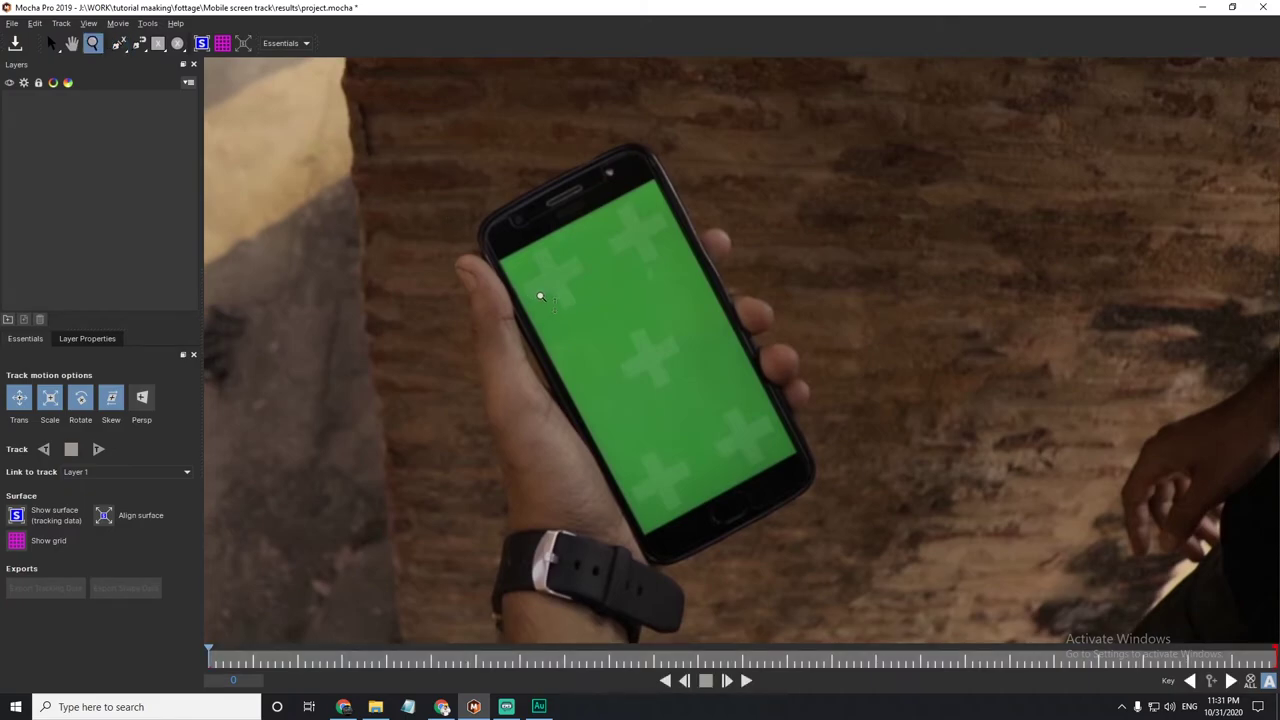
{"action": "left_click_drag", "start_coordinate": [537, 289], "coordinate": [624, 165]}
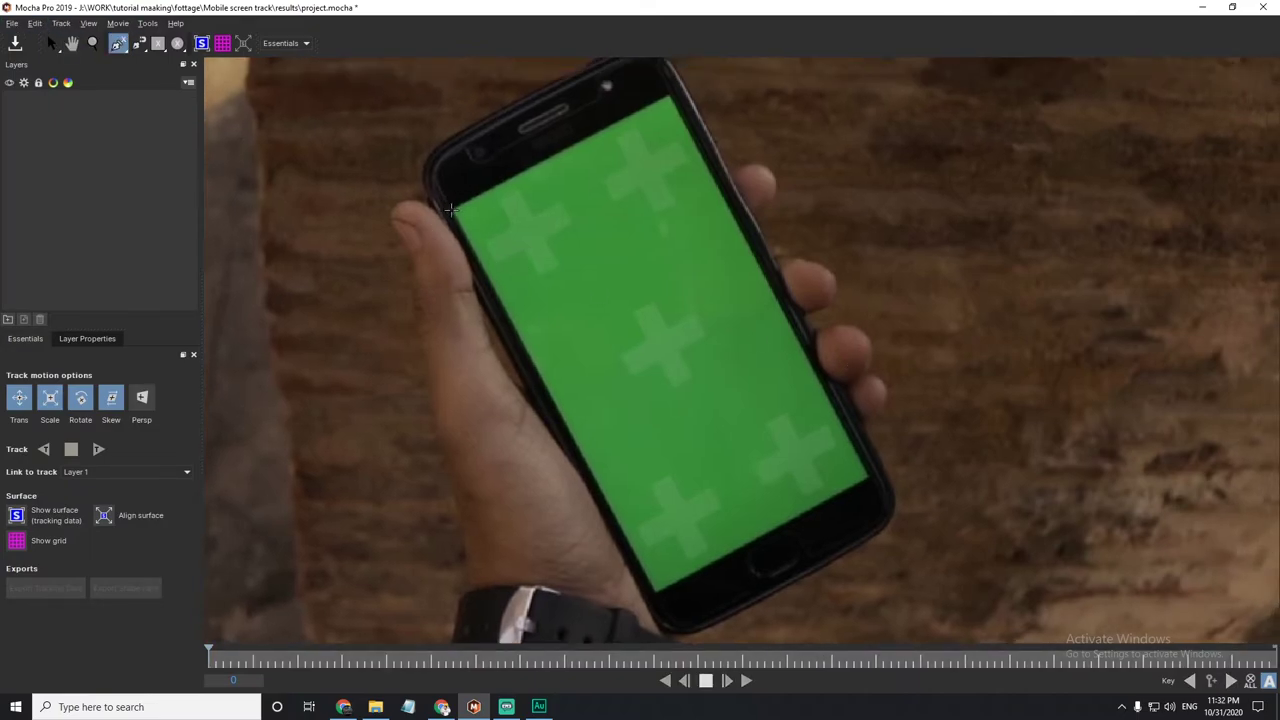
Trace a closed spline around the green screen as Layer 1, then return to Select.
{"action": "left_click", "coordinate": [451, 208]}
{"action": "left_click", "coordinate": [670, 94]}
{"action": "left_click", "coordinate": [727, 218]}
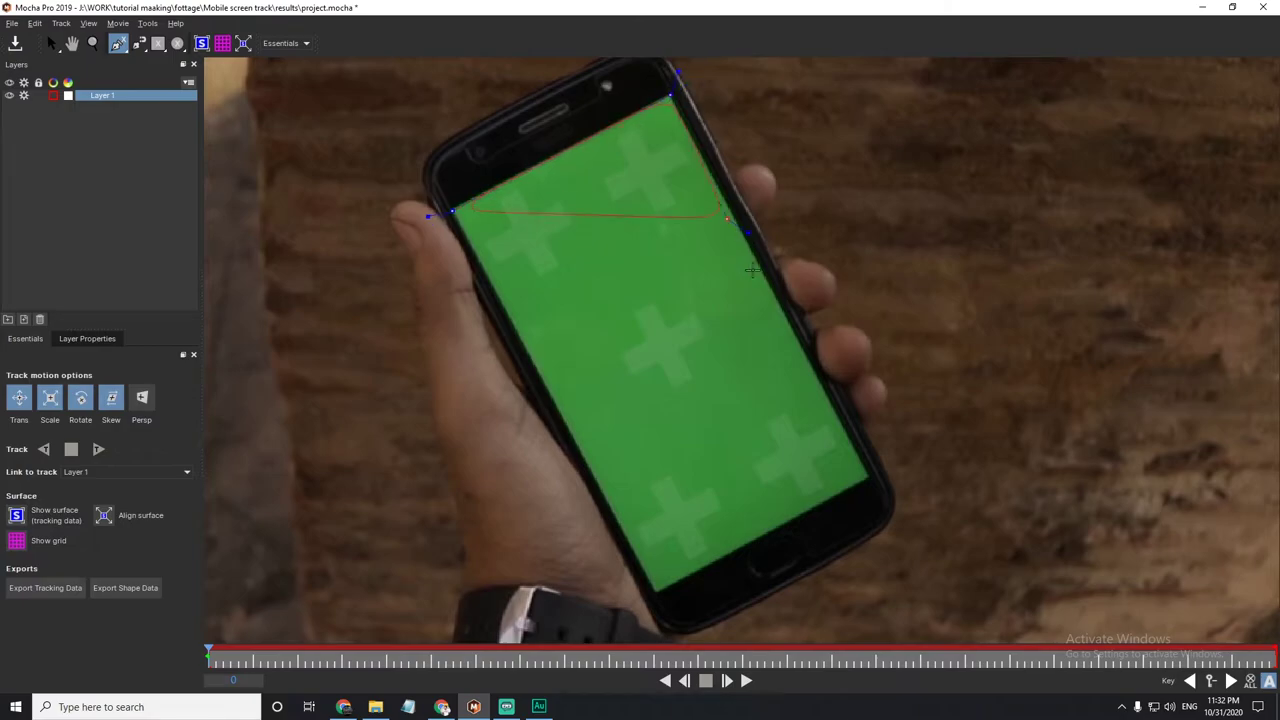
{"action": "left_click", "coordinate": [870, 482]}
{"action": "left_click", "coordinate": [737, 553]}
{"action": "left_click", "coordinate": [654, 592]}
{"action": "left_click", "coordinate": [595, 340]}
{"action": "mouse_move", "coordinate": [595, 340]}
{"action": "left_mouse_down"}
{"action": "mouse_move", "coordinate": [542, 371]}
{"action": "mouse_move", "coordinate": [384, 243]}
{"action": "mouse_move", "coordinate": [525, 268]}
{"action": "left_mouse_up"}
{"action": "key", "text": "s"}
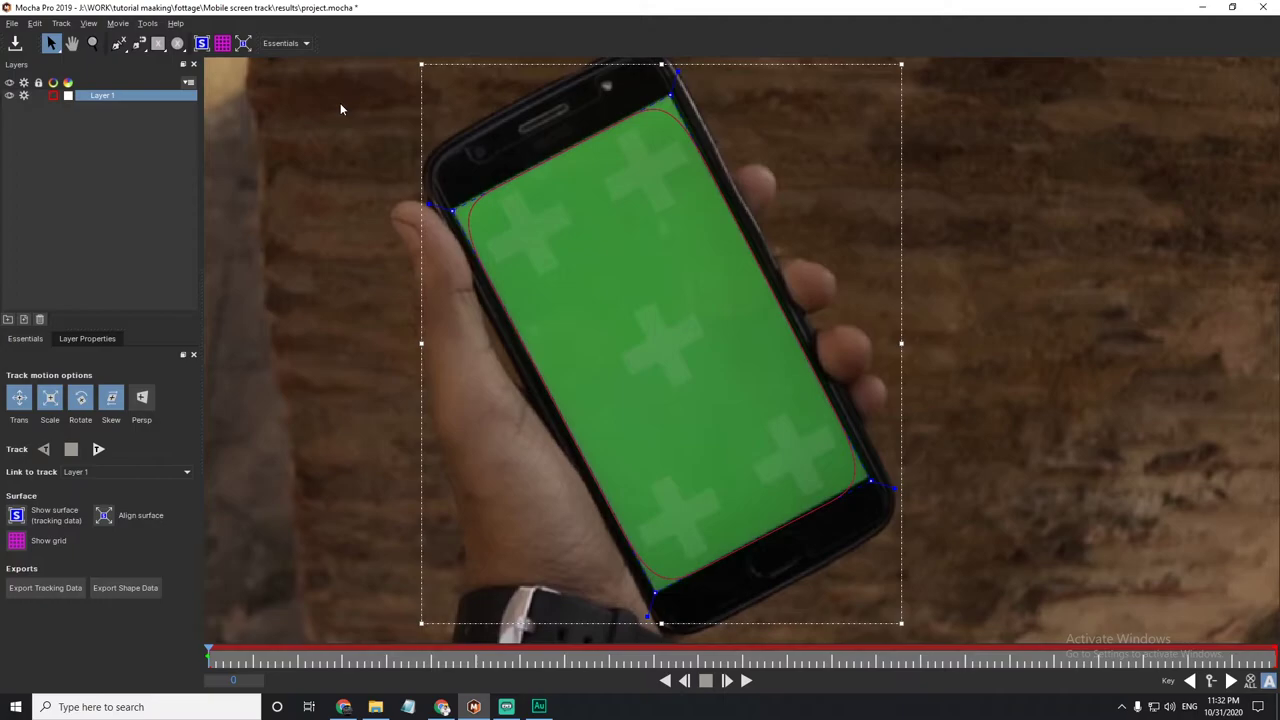
Nudge Layer 1's top-left point onto the screen corner and make all its corners sharp.
{"action": "left_click_drag", "start_coordinate": [340, 104], "coordinate": [311, 323]}
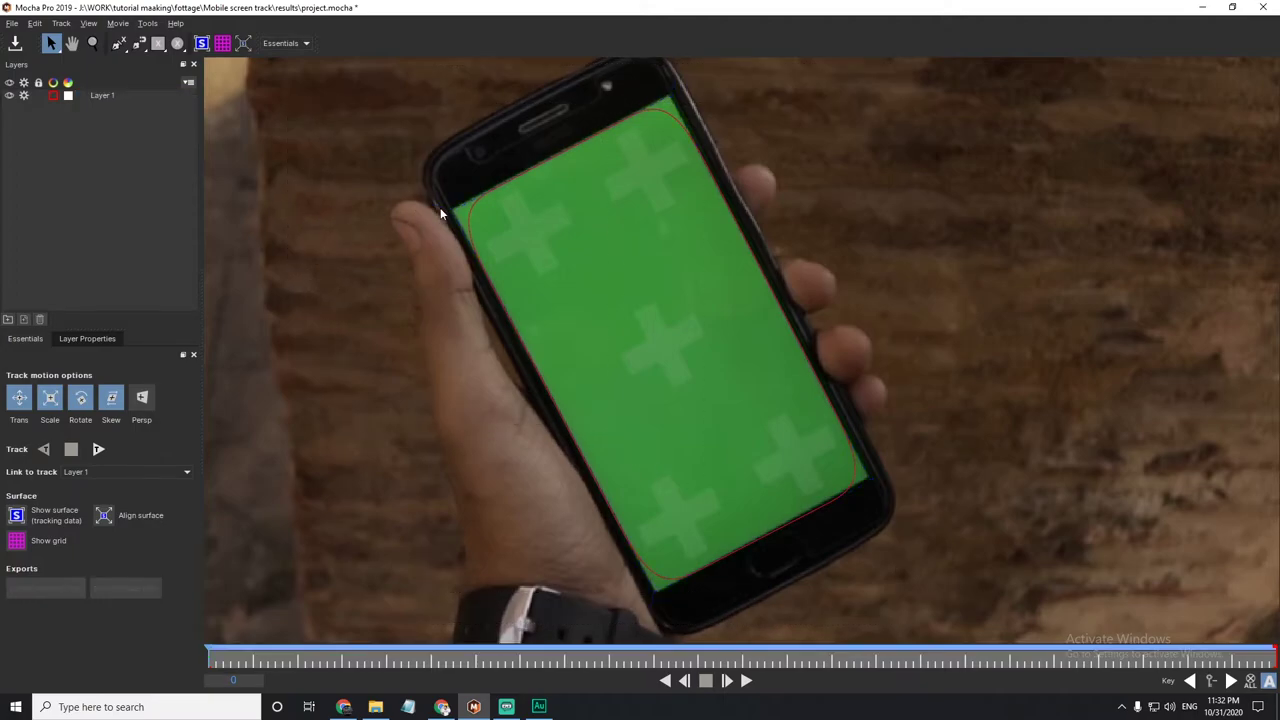
{"action": "left_click", "coordinate": [464, 218]}
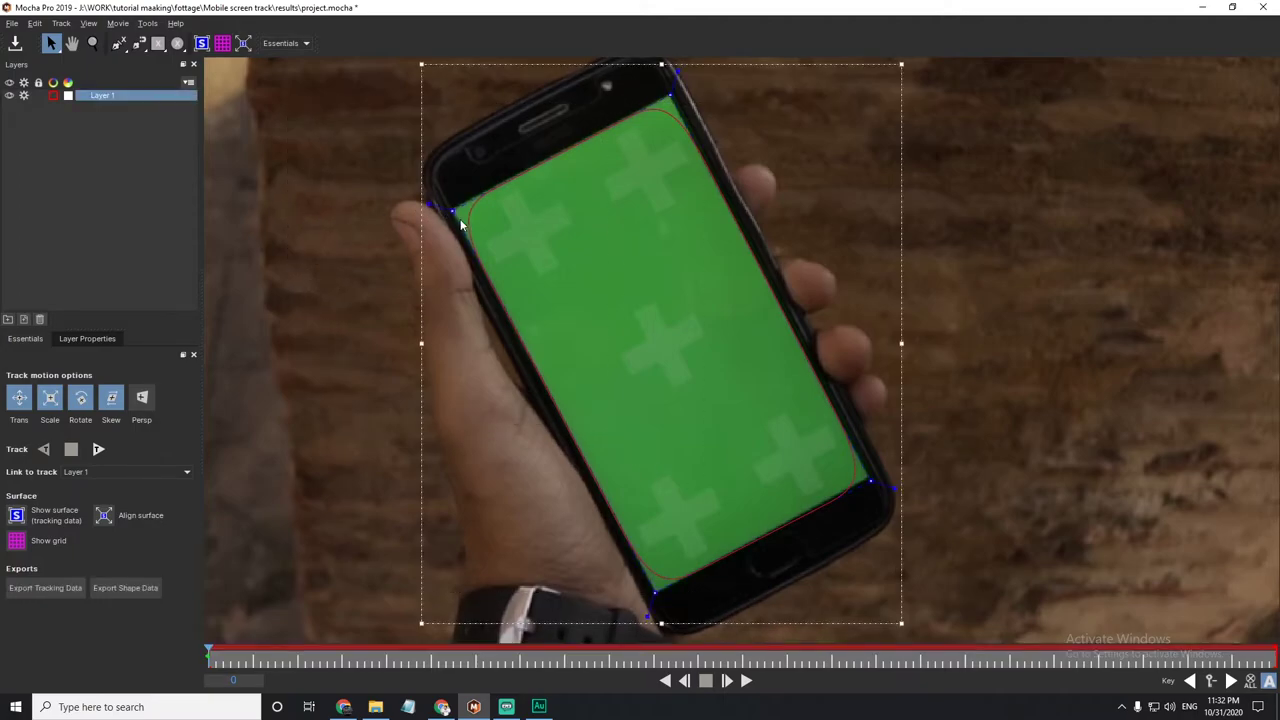
{"action": "left_click", "coordinate": [452, 211]}
{"action": "scroll", "coordinate": [440, 204], "scroll_direction": "up", "scroll_amount": 1}
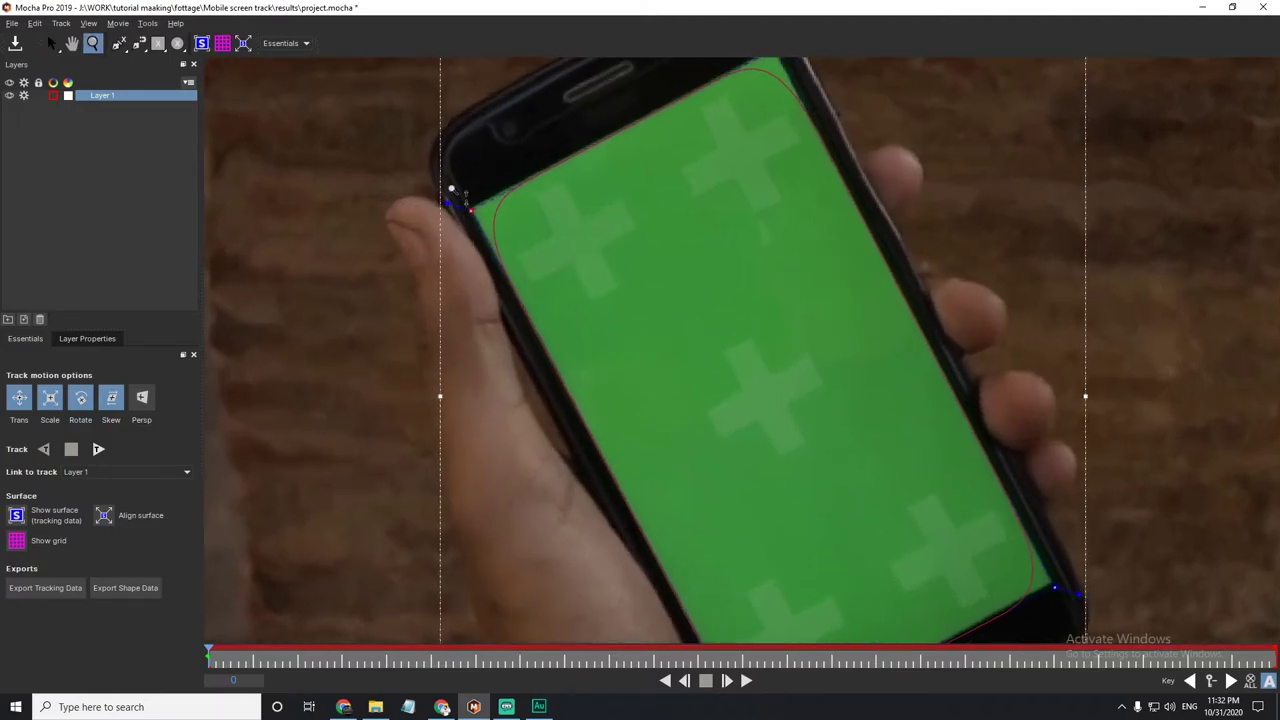
{"action": "scroll", "coordinate": [445, 204], "scroll_direction": "up", "scroll_amount": 1}
{"action": "mouse_move", "coordinate": [449, 203]}
{"action": "left_mouse_down"}
{"action": "mouse_move", "coordinate": [457, 216]}
{"action": "mouse_move", "coordinate": [428, 201]}
{"action": "left_mouse_up"}
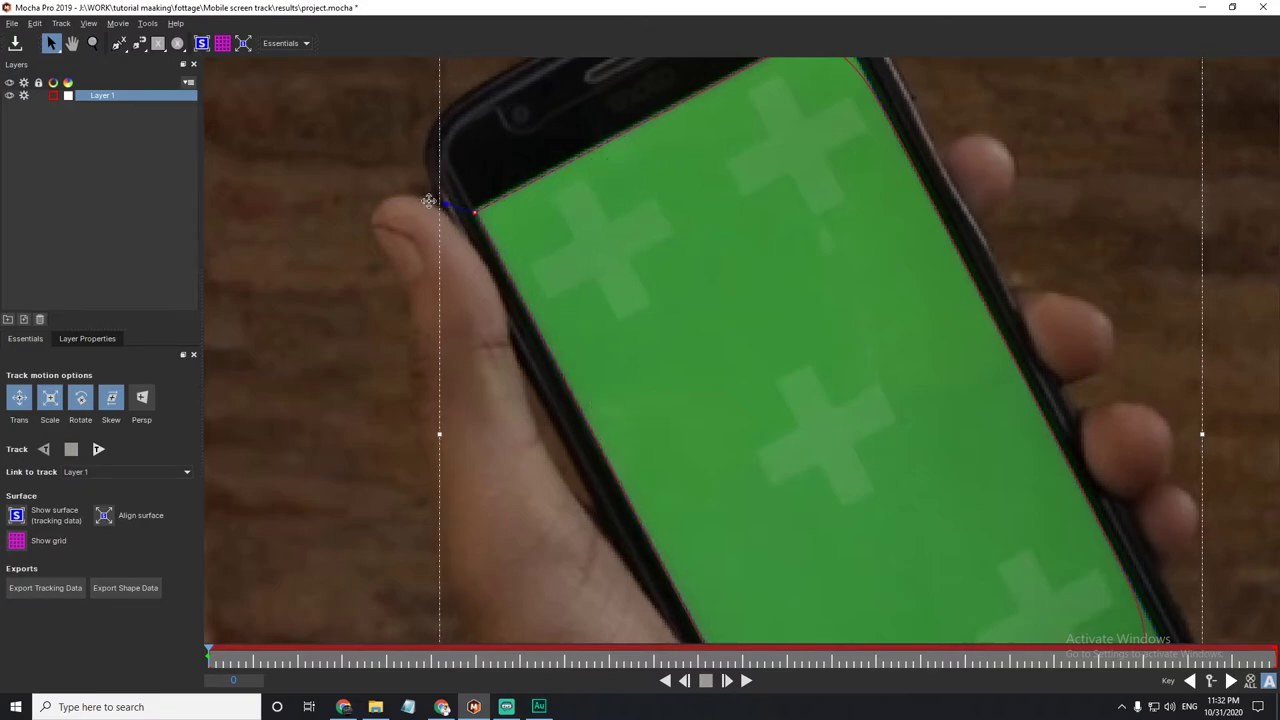
{"action": "left_click_drag", "start_coordinate": [709, 157], "coordinate": [648, 171]}
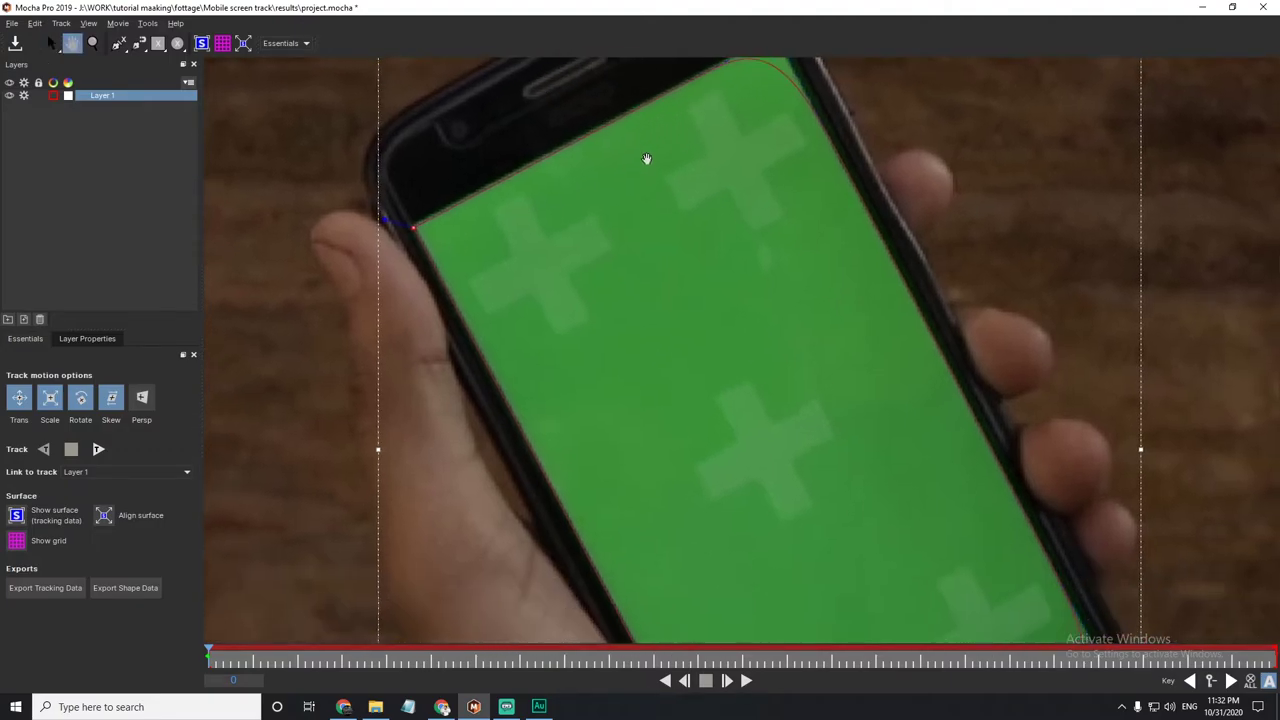
{"action": "left_click_drag", "start_coordinate": [758, 190], "coordinate": [741, 206]}
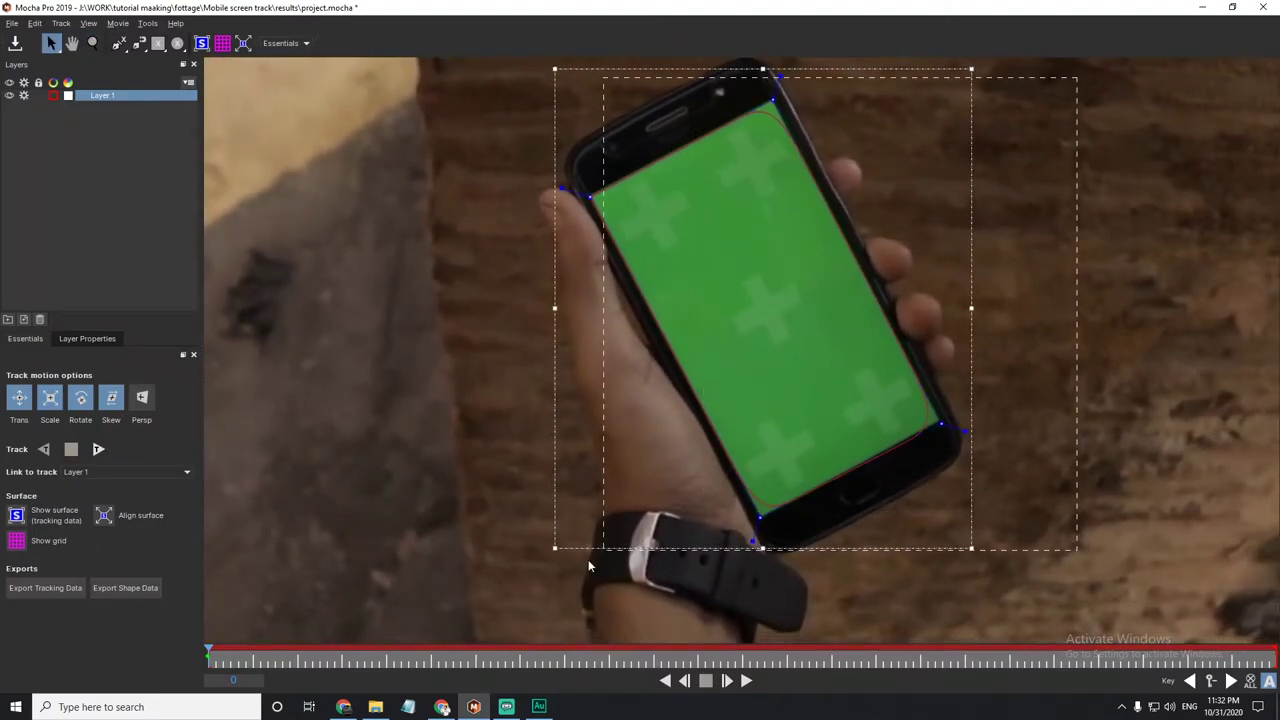
{"action": "left_click_drag", "start_coordinate": [1000, 160], "coordinate": [491, 586]}
{"action": "left_click_drag", "start_coordinate": [963, 428], "coordinate": [978, 433]}
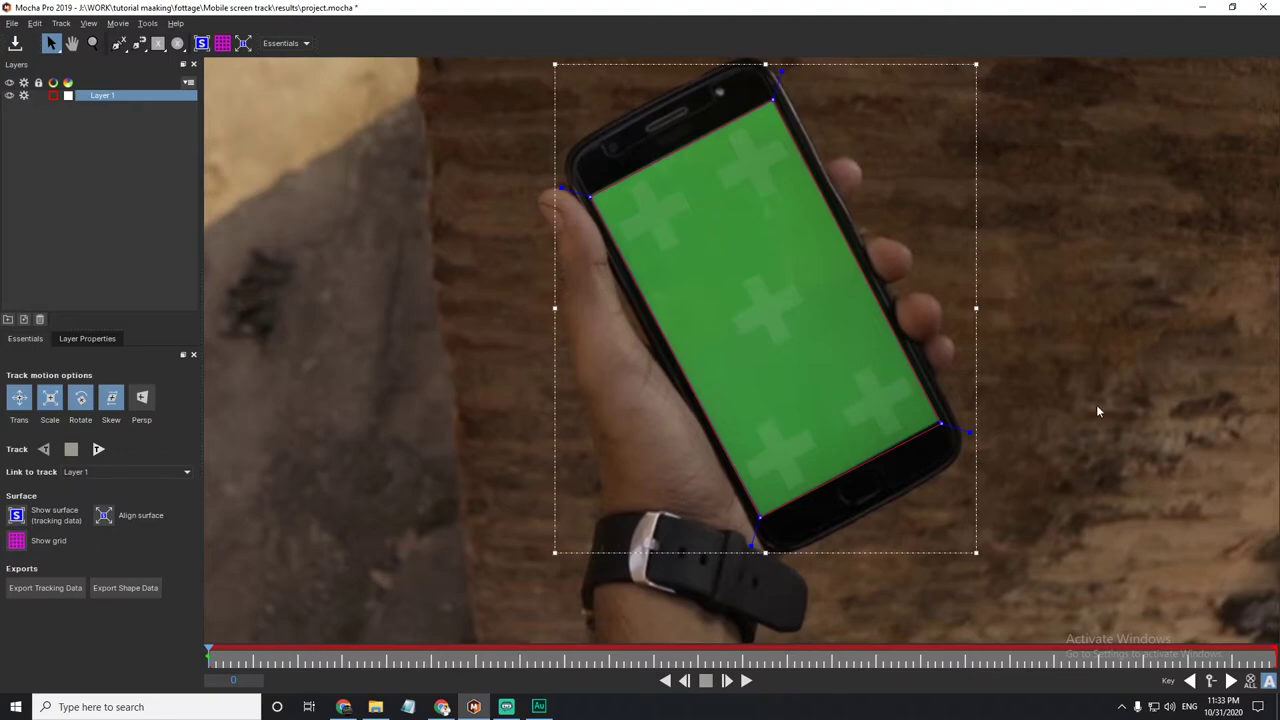
Fit the full frame in view, track Layer 1 forward, and return to frame 0.
{"action": "left_click", "coordinate": [1008, 402]}
{"action": "scroll", "coordinate": [956, 445], "scroll_direction": "up", "scroll_amount": 2}
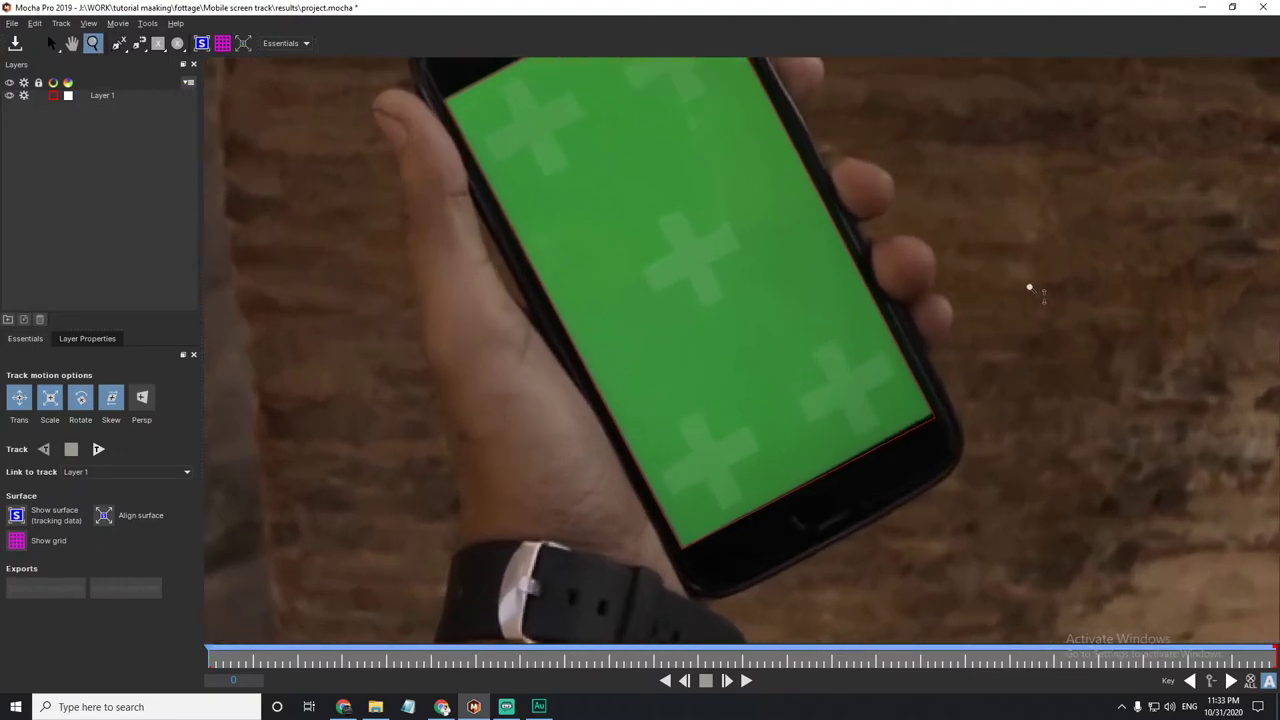
{"action": "scroll", "coordinate": [971, 380], "scroll_direction": "up", "scroll_amount": 1}
{"action": "left_click", "coordinate": [930, 411]}
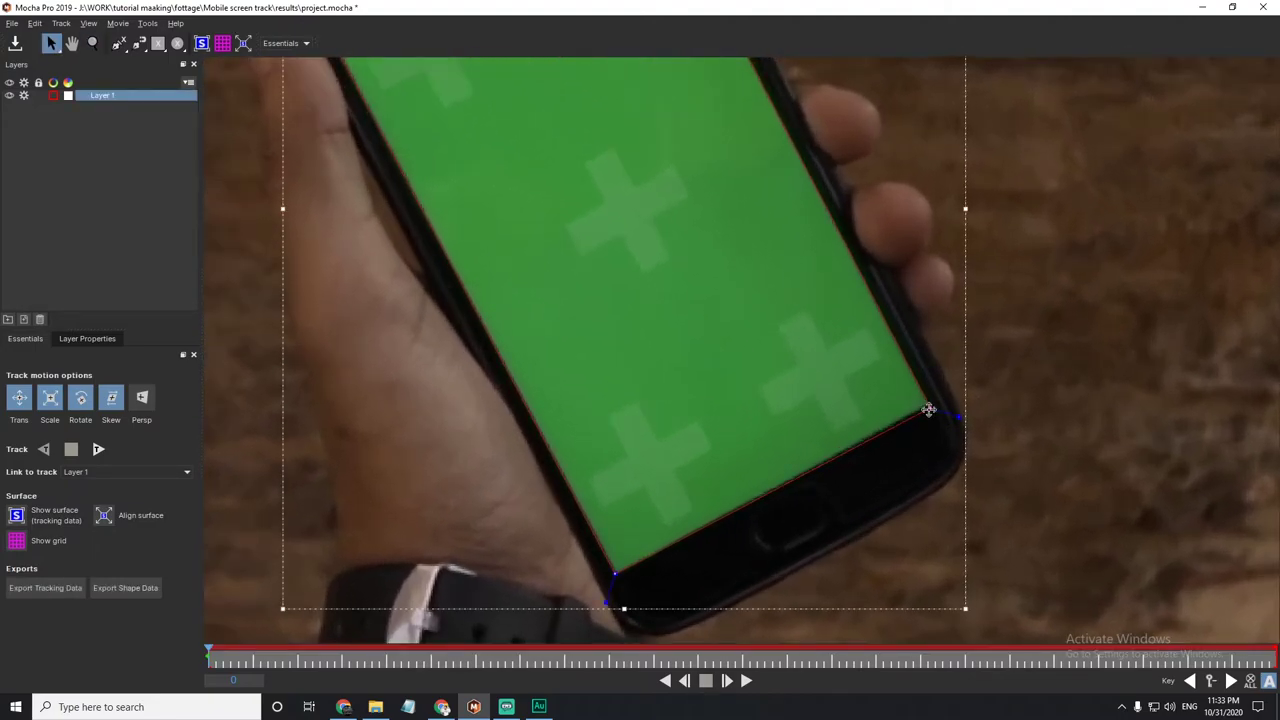
{"action": "key", "text": "z"}
{"action": "mouse_move", "coordinate": [1094, 306]}
{"action": "left_mouse_down"}
{"action": "mouse_move", "coordinate": [939, 470]}
{"action": "mouse_move", "coordinate": [983, 250]}
{"action": "mouse_move", "coordinate": [1002, 263]}
{"action": "mouse_move", "coordinate": [873, 320]}
{"action": "left_mouse_up"}
{"action": "key", "text": "s"}
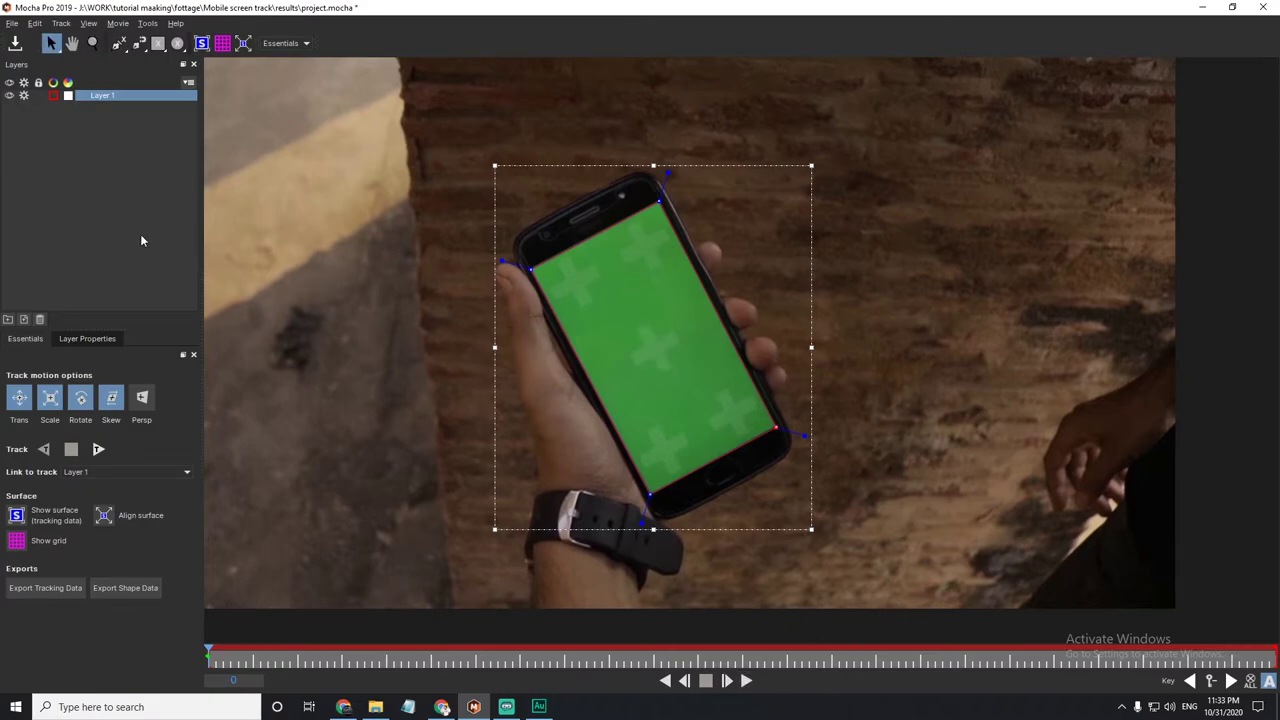
{"action": "left_click", "coordinate": [98, 449]}
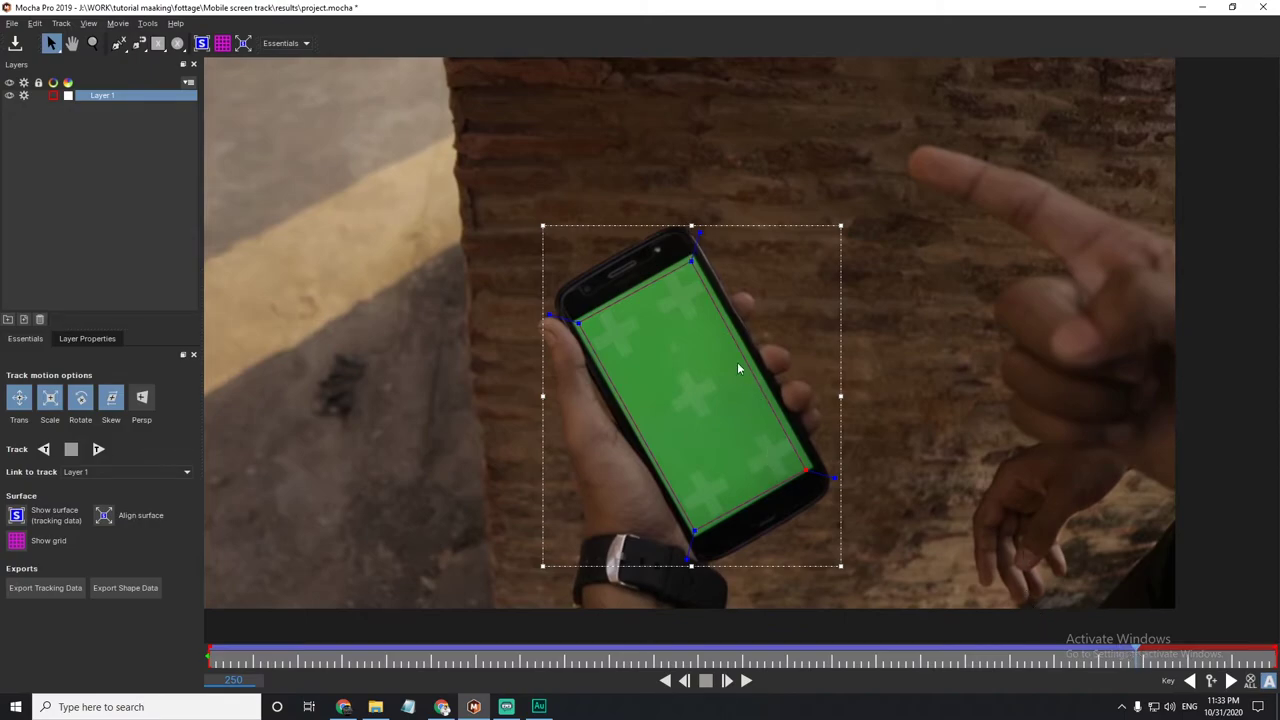
{"action": "left_click_drag", "start_coordinate": [1136, 656], "coordinate": [88, 662]}
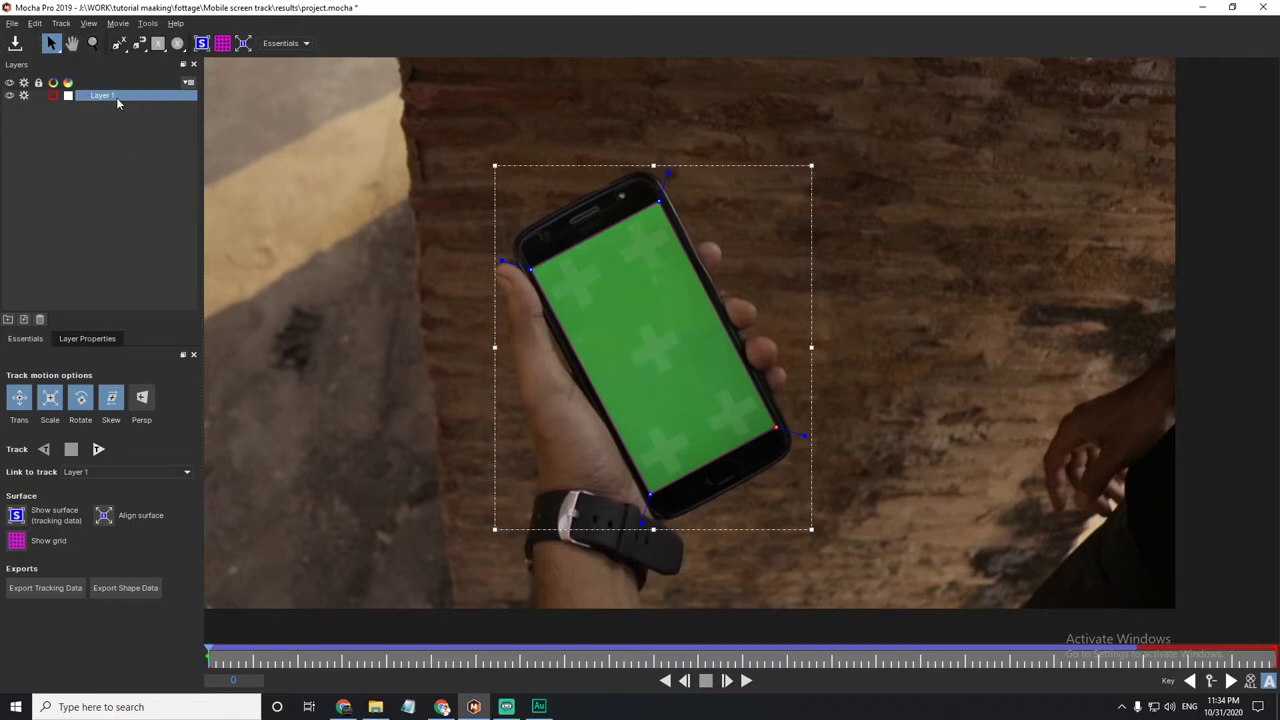
Hide Layer 1's shape, deselect it, and exclude it from tracking.
{"action": "left_click", "coordinate": [11, 96]}
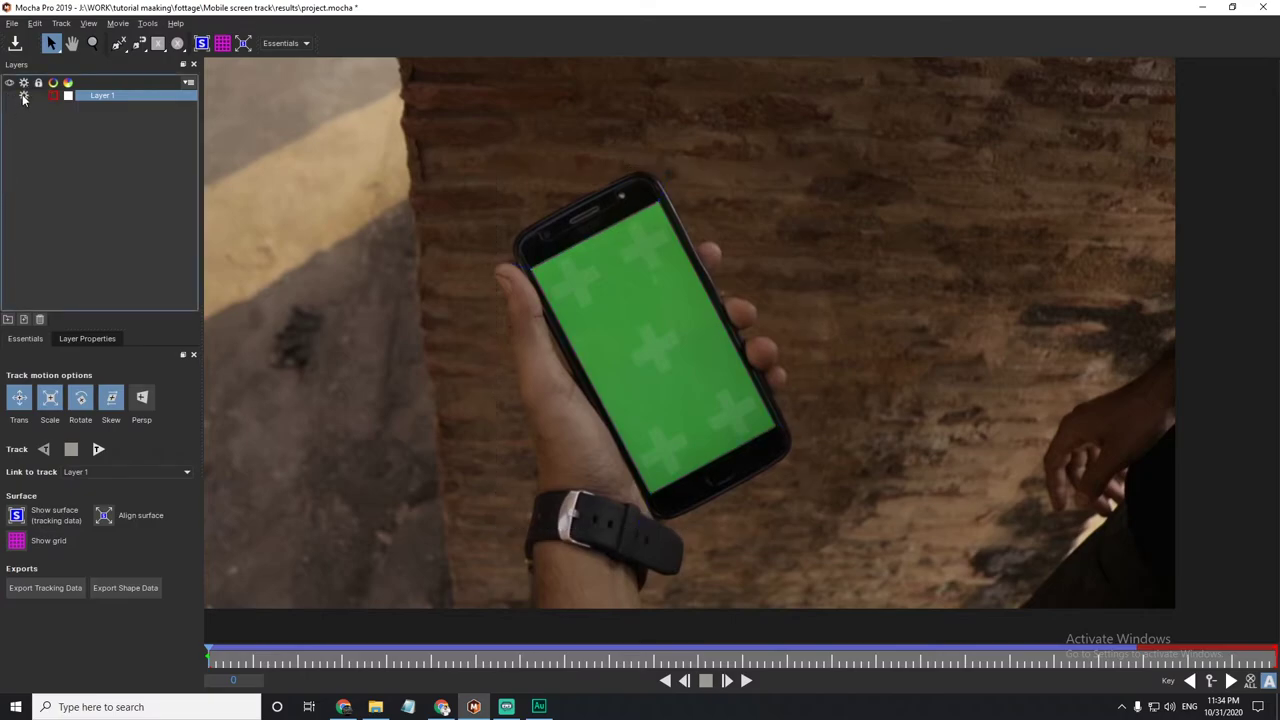
{"action": "left_click", "coordinate": [28, 104]}
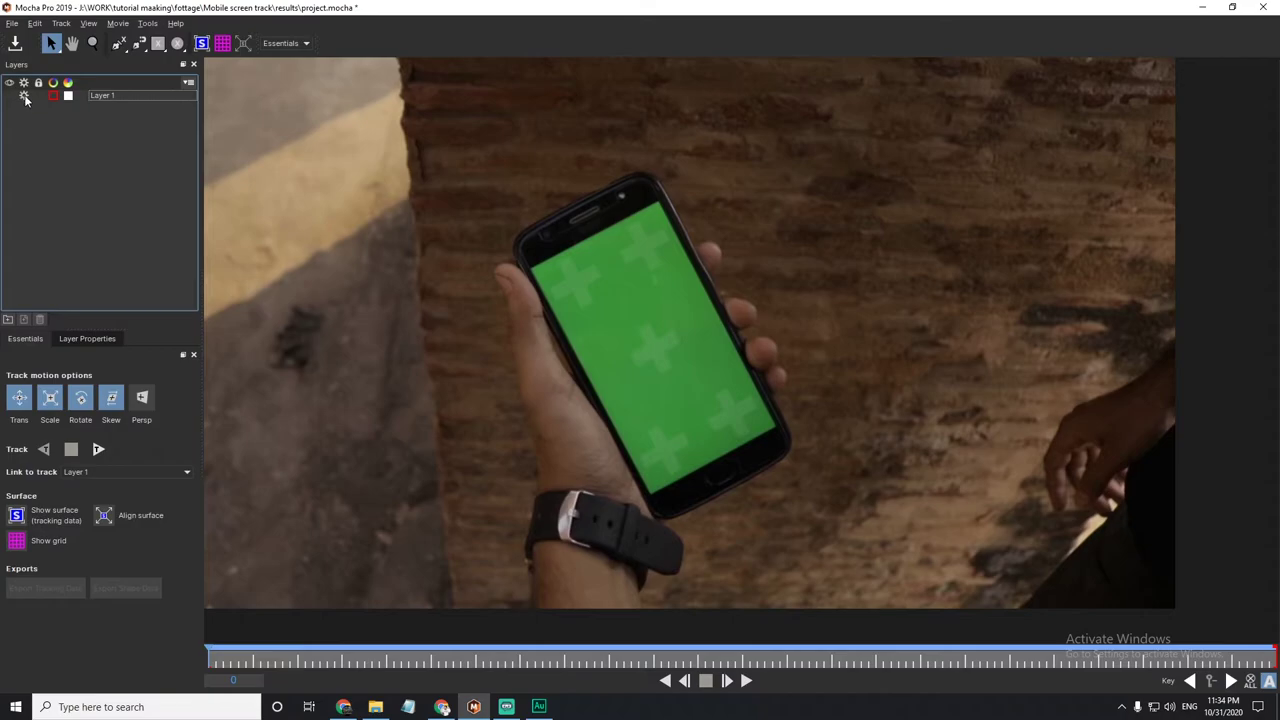
{"action": "left_click", "coordinate": [24, 96]}
Draw a closed ten-point spline around the phone's outer body as Layer 2.
{"action": "left_click", "coordinate": [118, 45]}
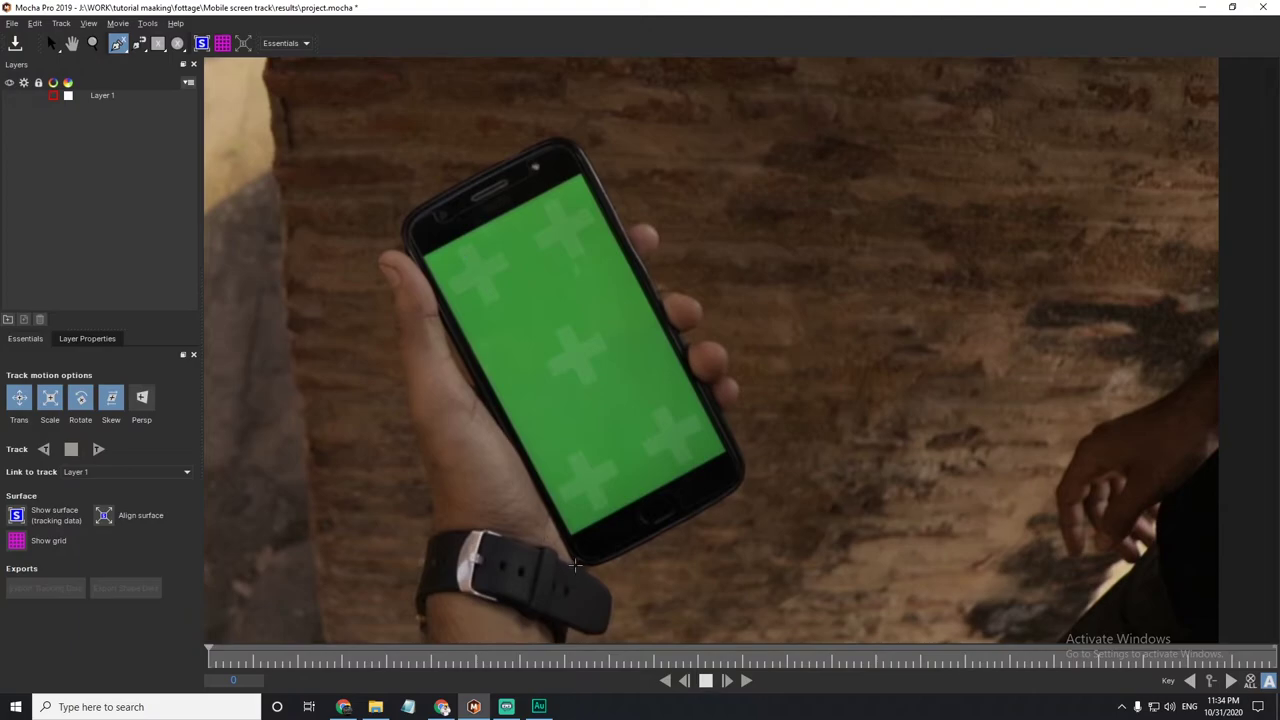
{"action": "left_click", "coordinate": [570, 560]}
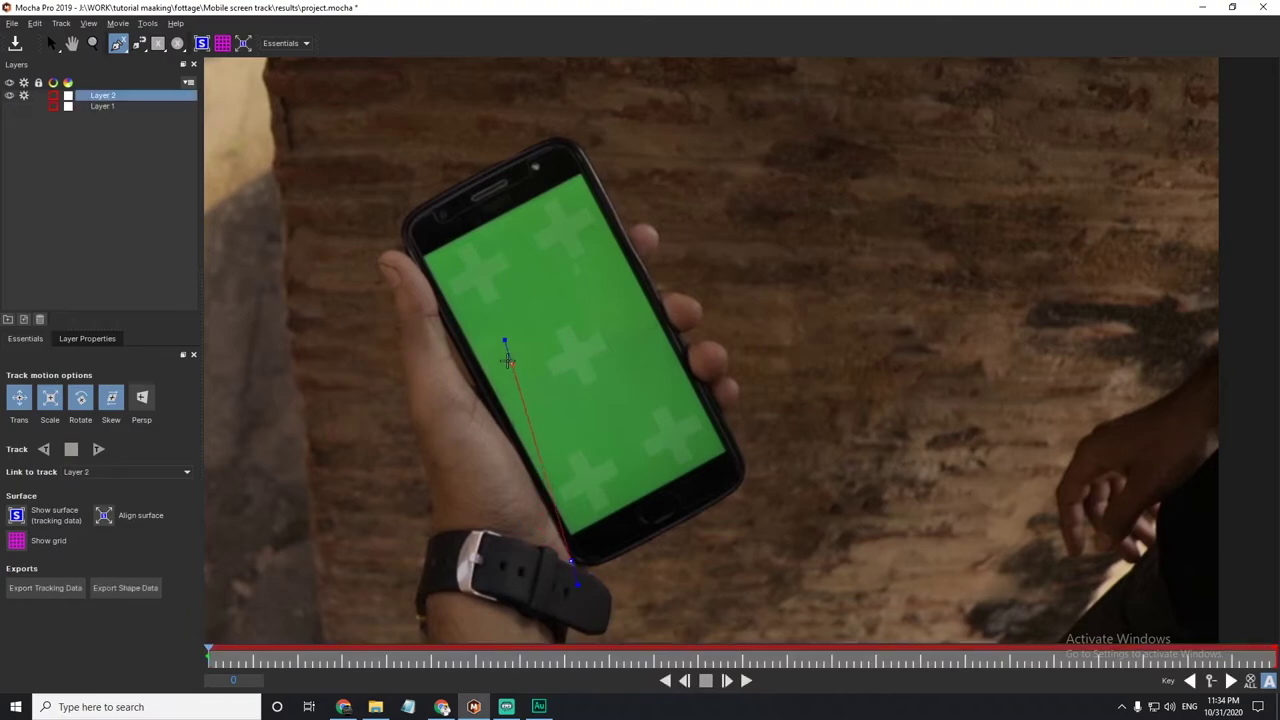
{"action": "left_click", "coordinate": [430, 296]}
{"action": "left_click", "coordinate": [405, 230]}
{"action": "left_click", "coordinate": [455, 190]}
{"action": "left_click", "coordinate": [575, 130]}
{"action": "left_click", "coordinate": [617, 222]}
{"action": "left_click", "coordinate": [719, 412]}
{"action": "left_click", "coordinate": [745, 474]}
{"action": "left_click", "coordinate": [665, 532]}
{"action": "left_click", "coordinate": [608, 560]}
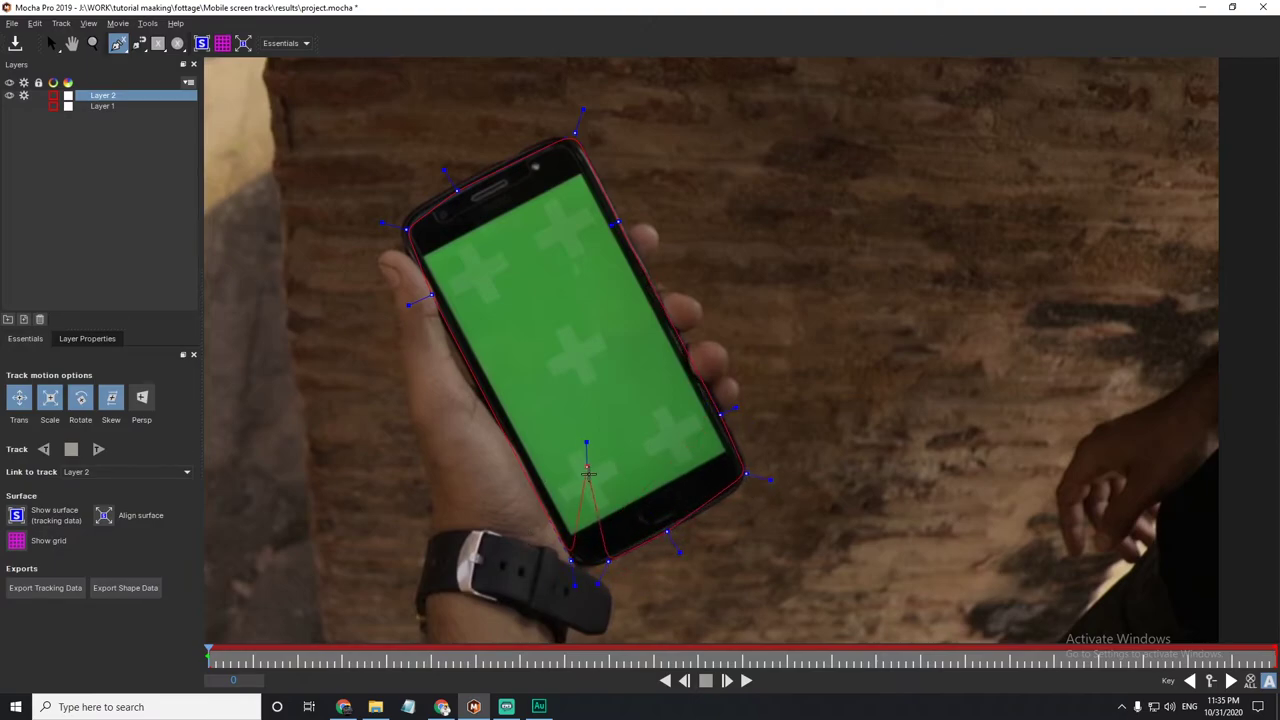
{"action": "right_click", "coordinate": [587, 483]}
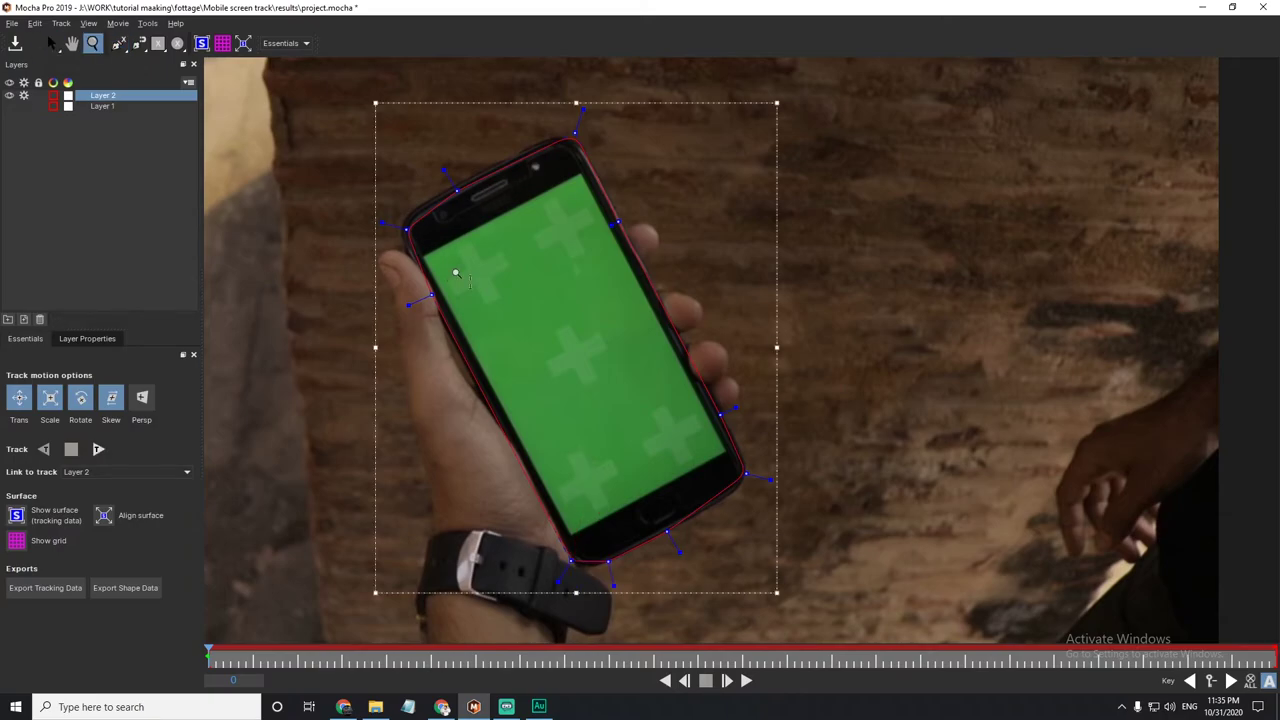
Pull the top point onto the phone's top edge, then deselect Layer 2.
{"action": "scroll", "coordinate": [457, 271], "scroll_direction": "up", "scroll_amount": 3}
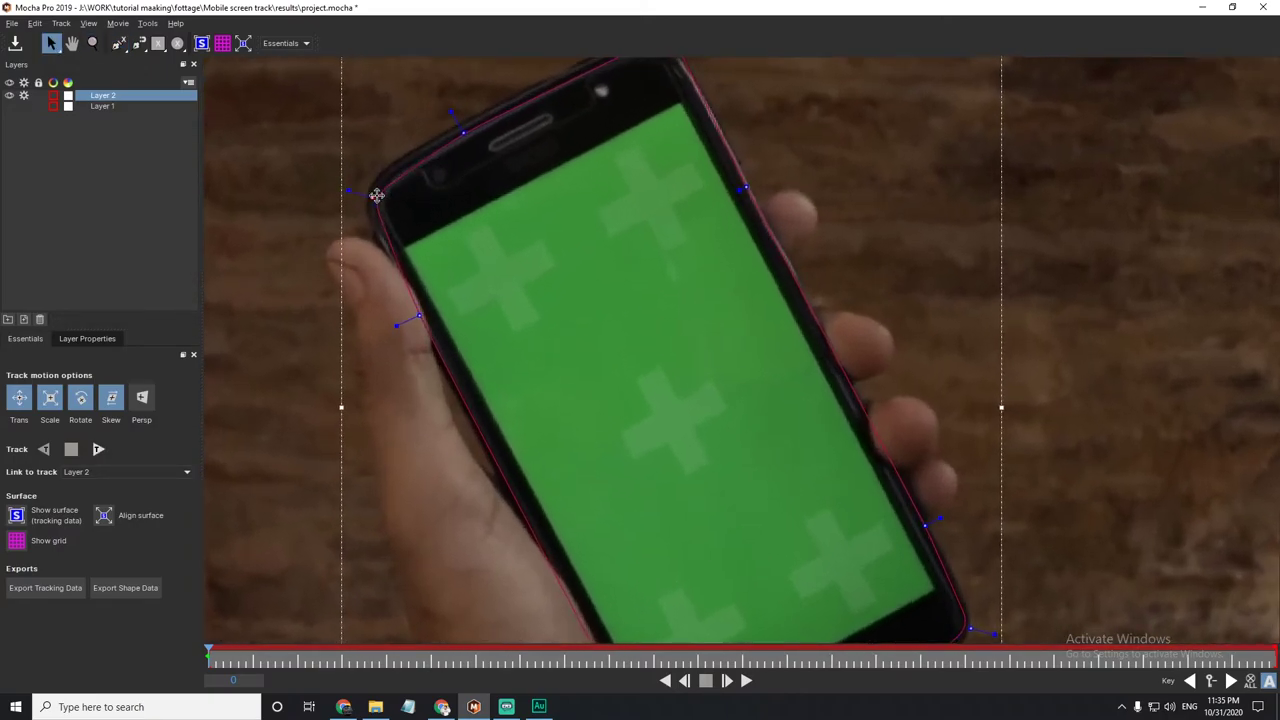
{"action": "scroll", "coordinate": [706, 177], "scroll_direction": "up", "scroll_amount": 3}
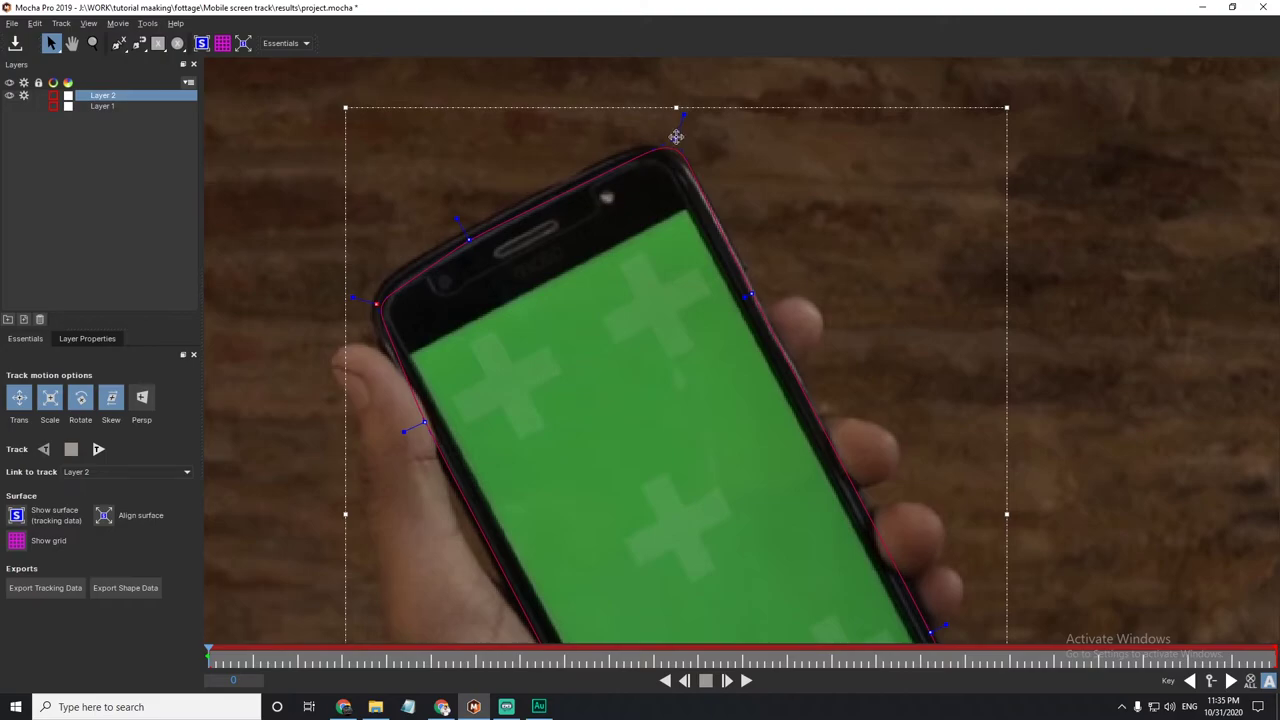
{"action": "left_click_drag", "start_coordinate": [677, 137], "coordinate": [669, 146]}
{"action": "key", "text": "x"}
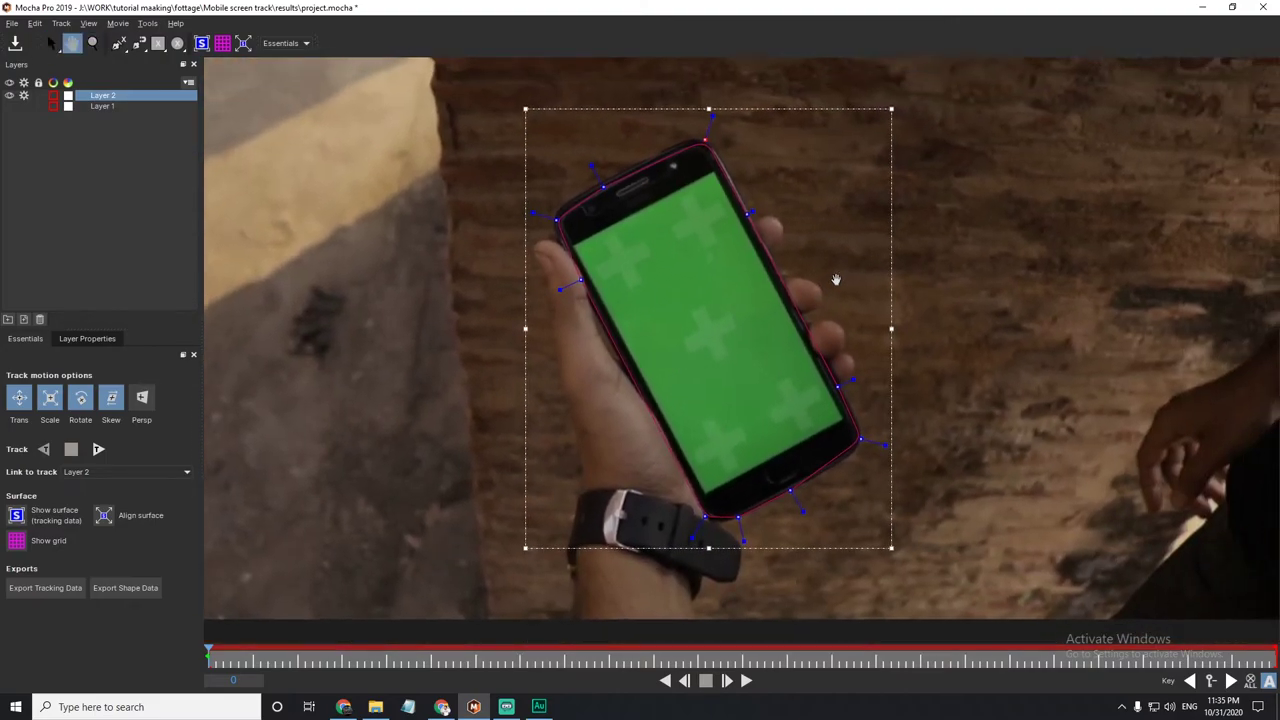
{"action": "left_click_drag", "start_coordinate": [836, 279], "coordinate": [811, 296]}
{"action": "key", "text": "s"}
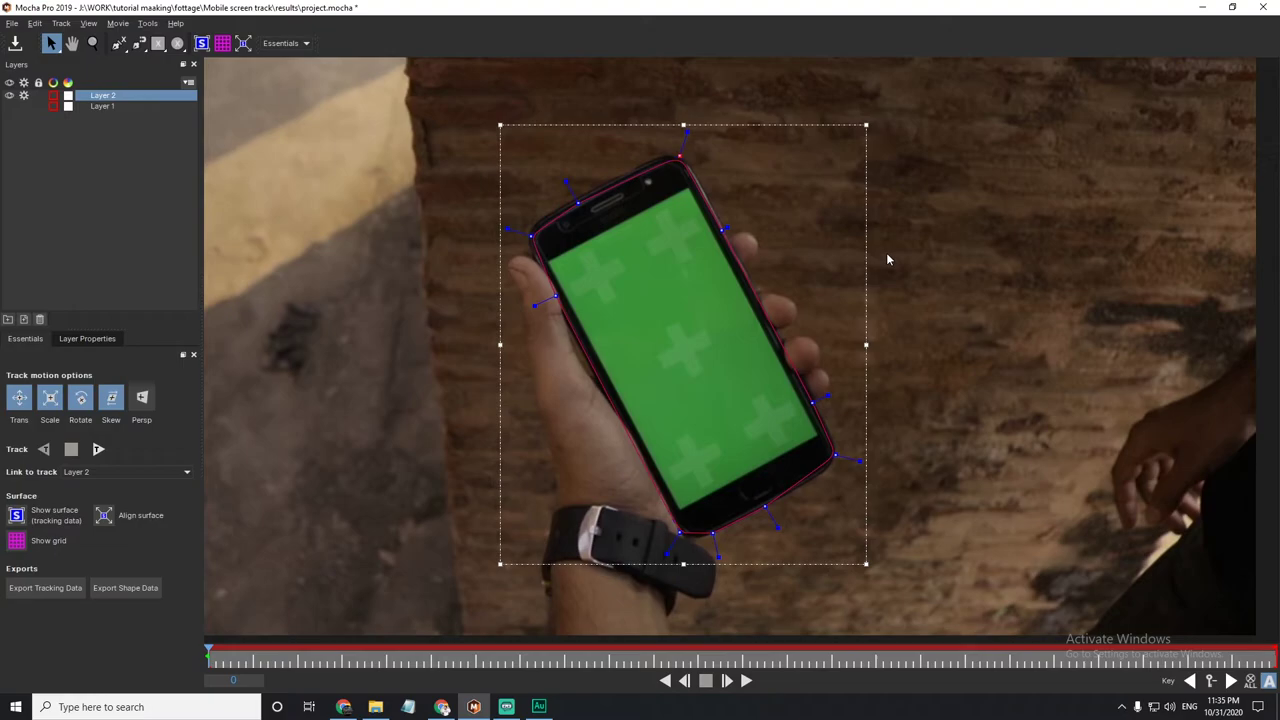
{"action": "left_click_drag", "start_coordinate": [886, 259], "coordinate": [840, 275]}
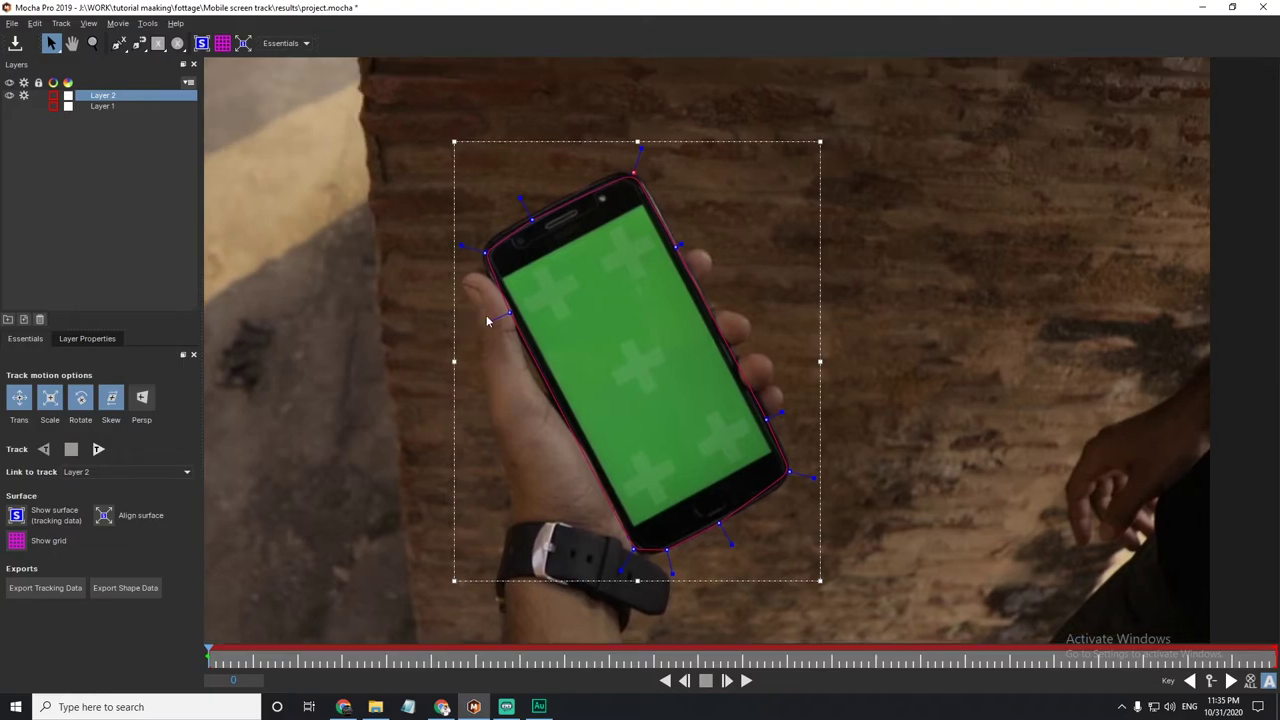
{"action": "left_click", "coordinate": [66, 125]}
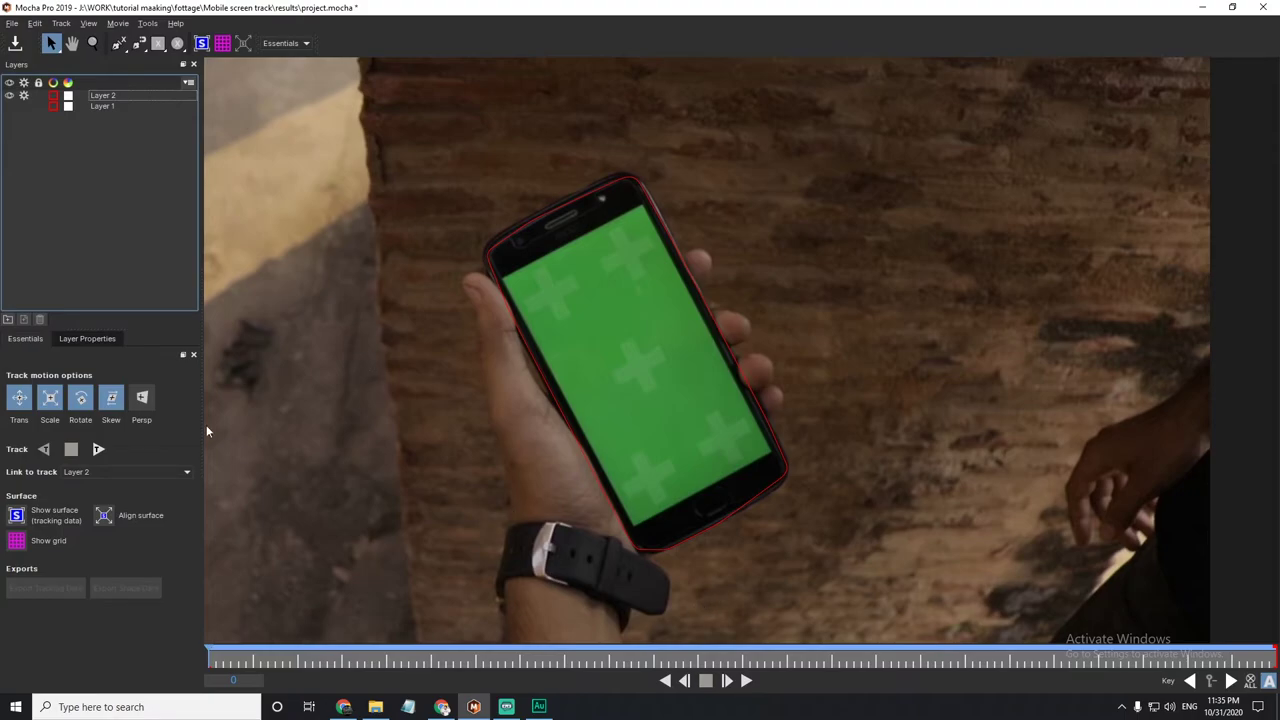
With the add-shape X-Spline tool, trace a second Layer 2 shape along the green screen's corners.
{"action": "left_click", "coordinate": [94, 344]}
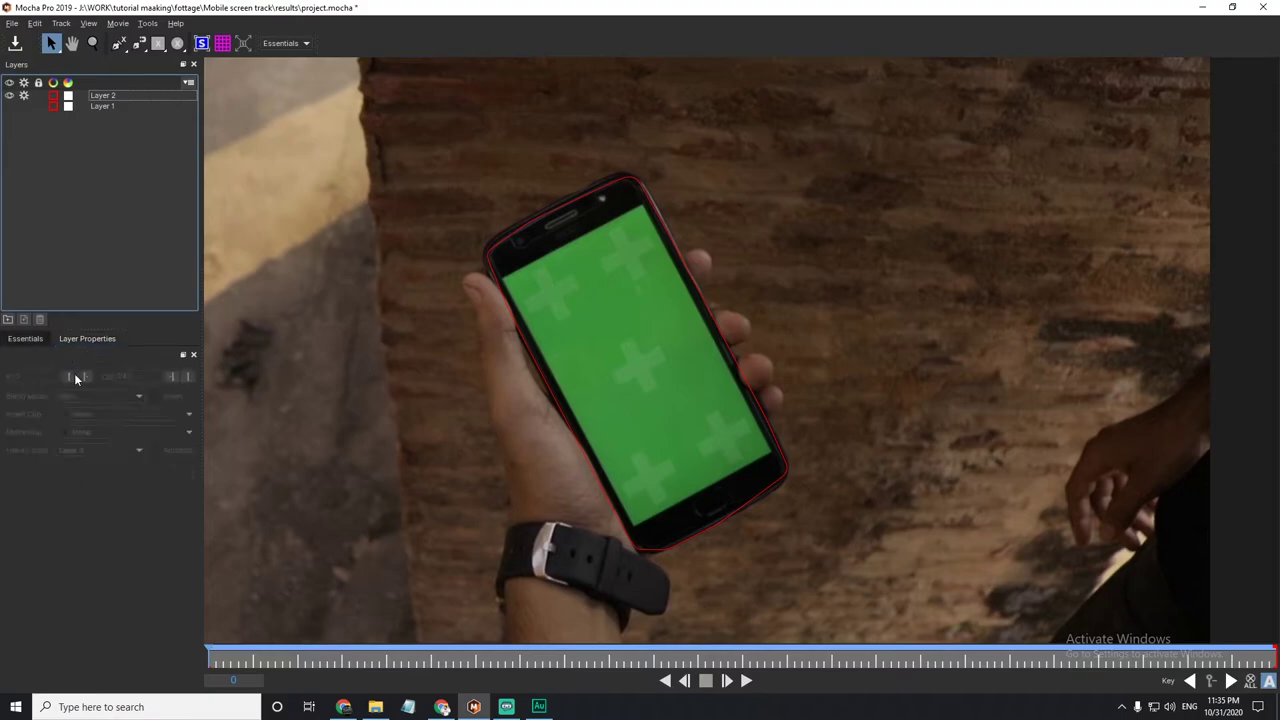
{"action": "left_click", "coordinate": [45, 340]}
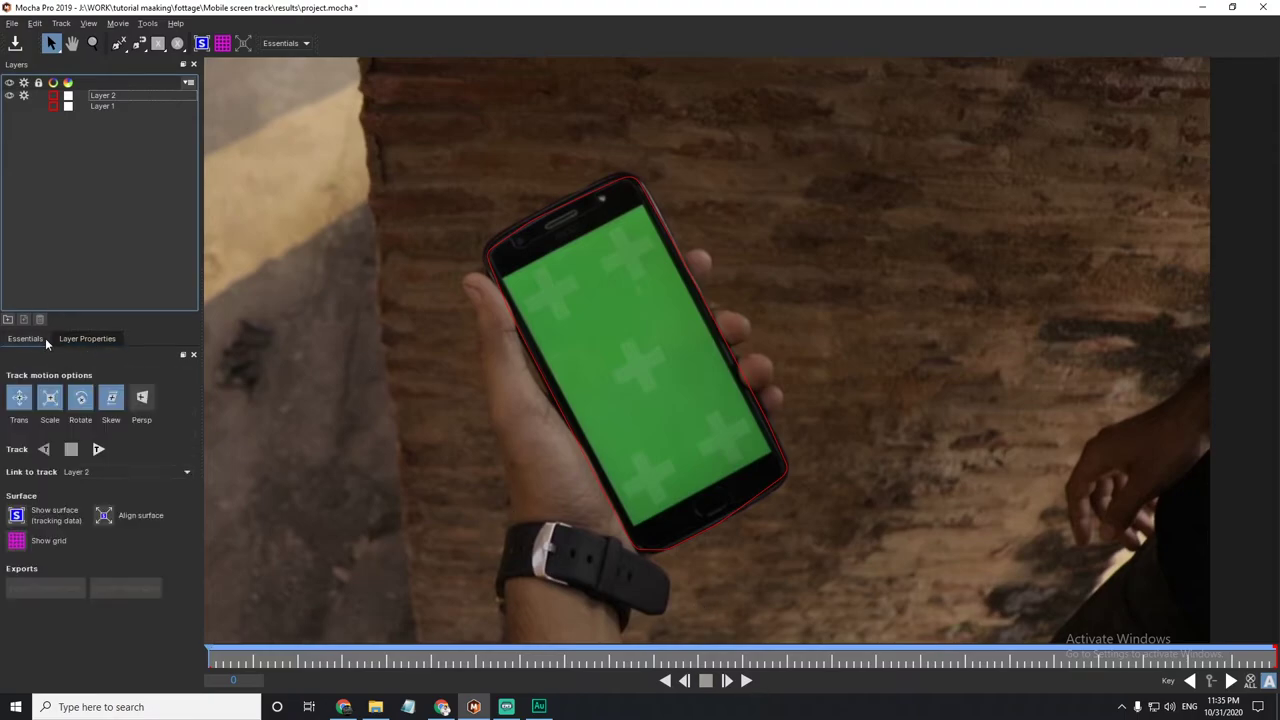
{"action": "left_click", "coordinate": [168, 96]}
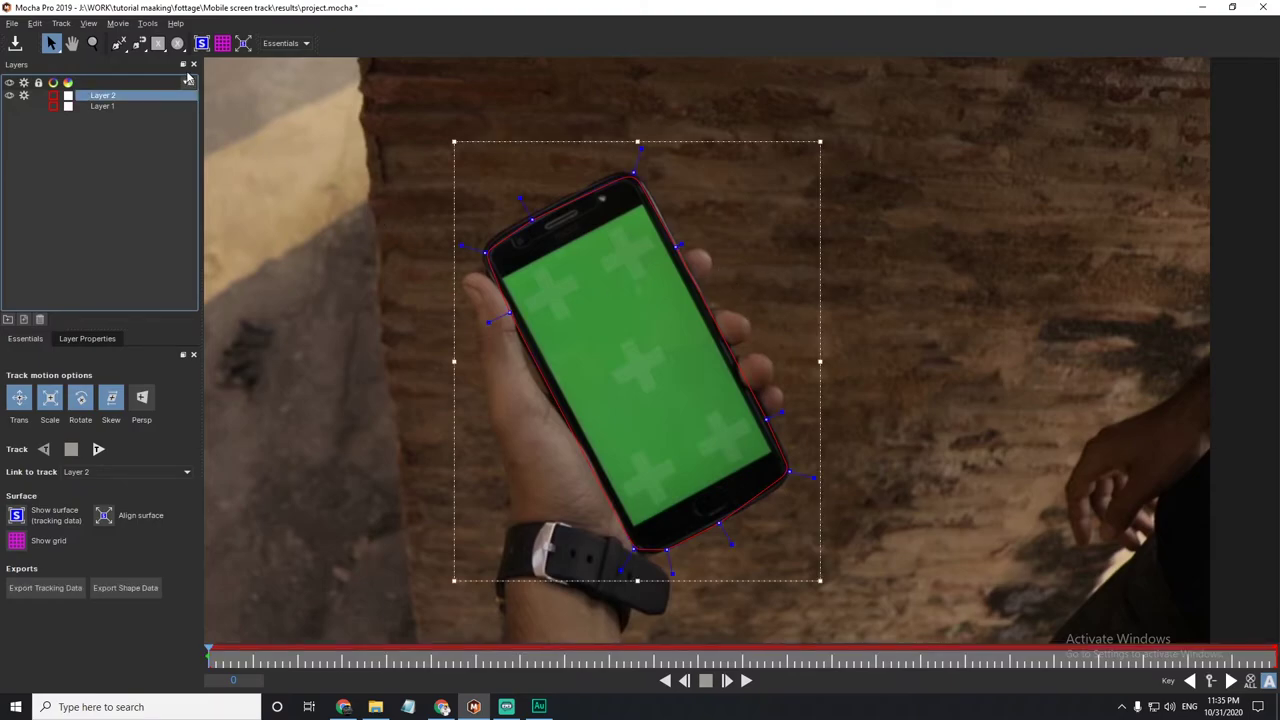
{"action": "left_click", "coordinate": [121, 46]}
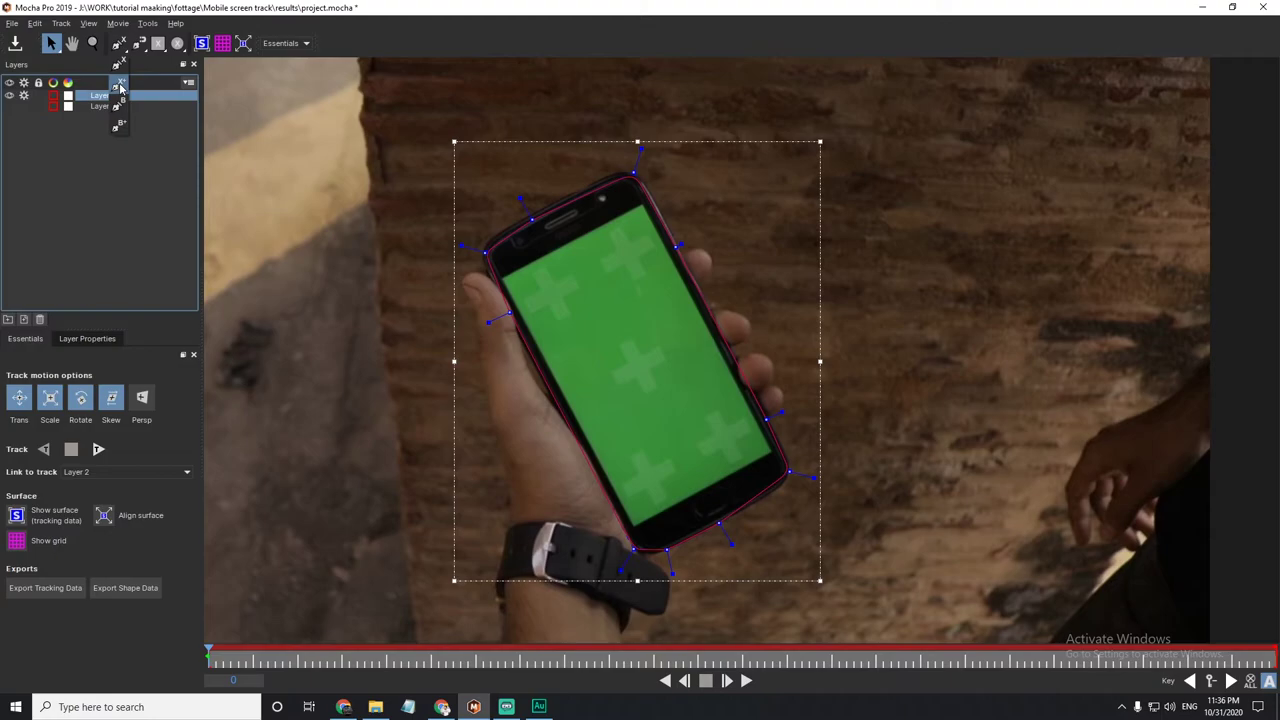
{"action": "left_click", "coordinate": [120, 88]}
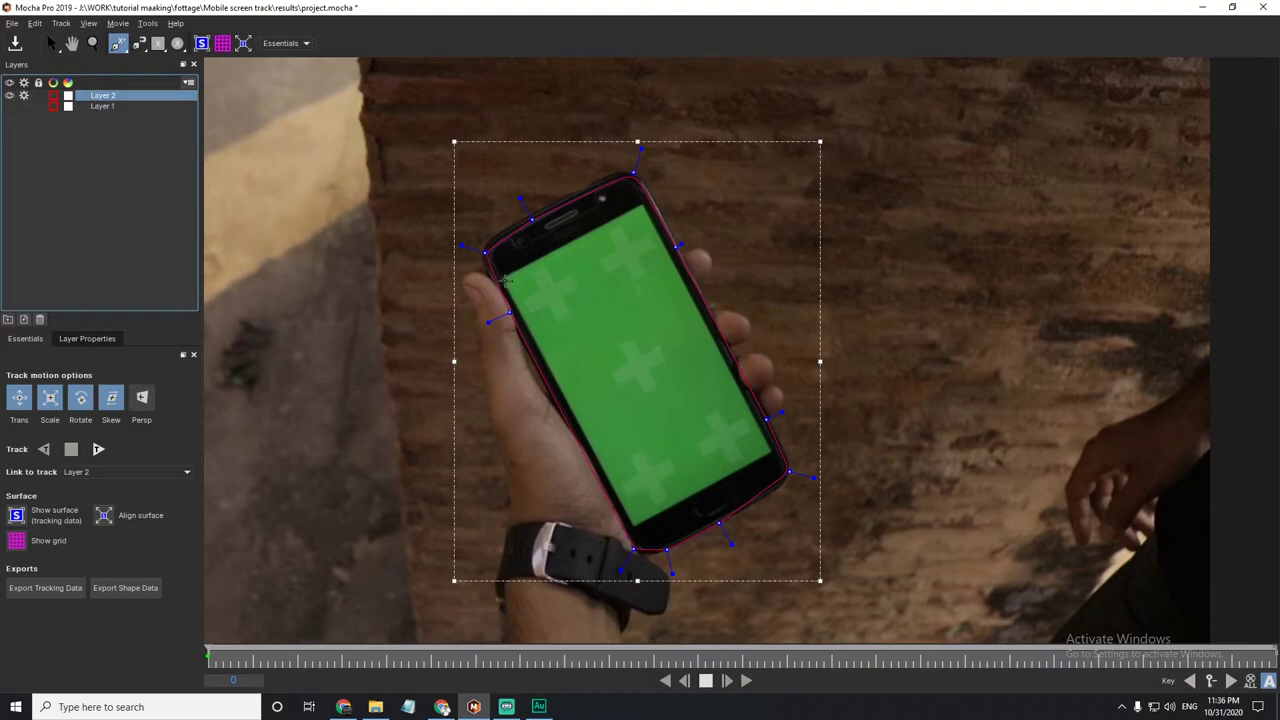
{"action": "left_click", "coordinate": [506, 283]}
{"action": "left_click", "coordinate": [640, 204]}
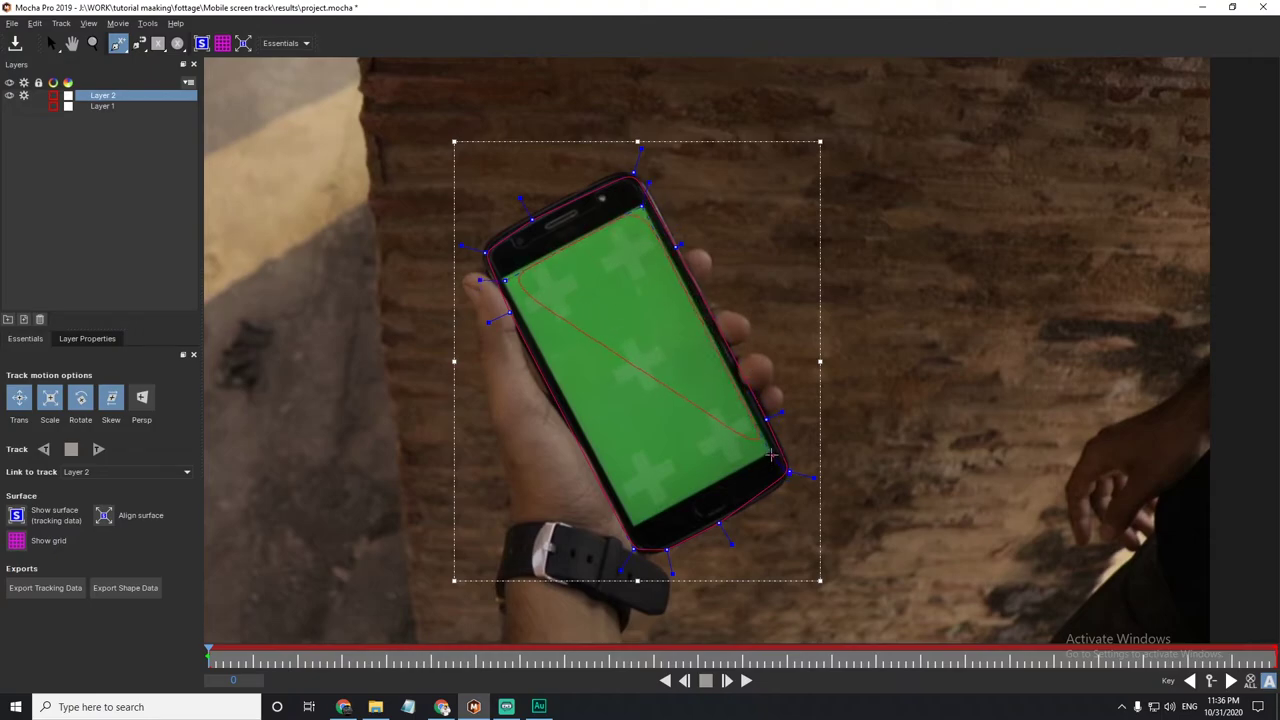
{"action": "left_click", "coordinate": [771, 455]}
{"action": "key", "text": "s"}
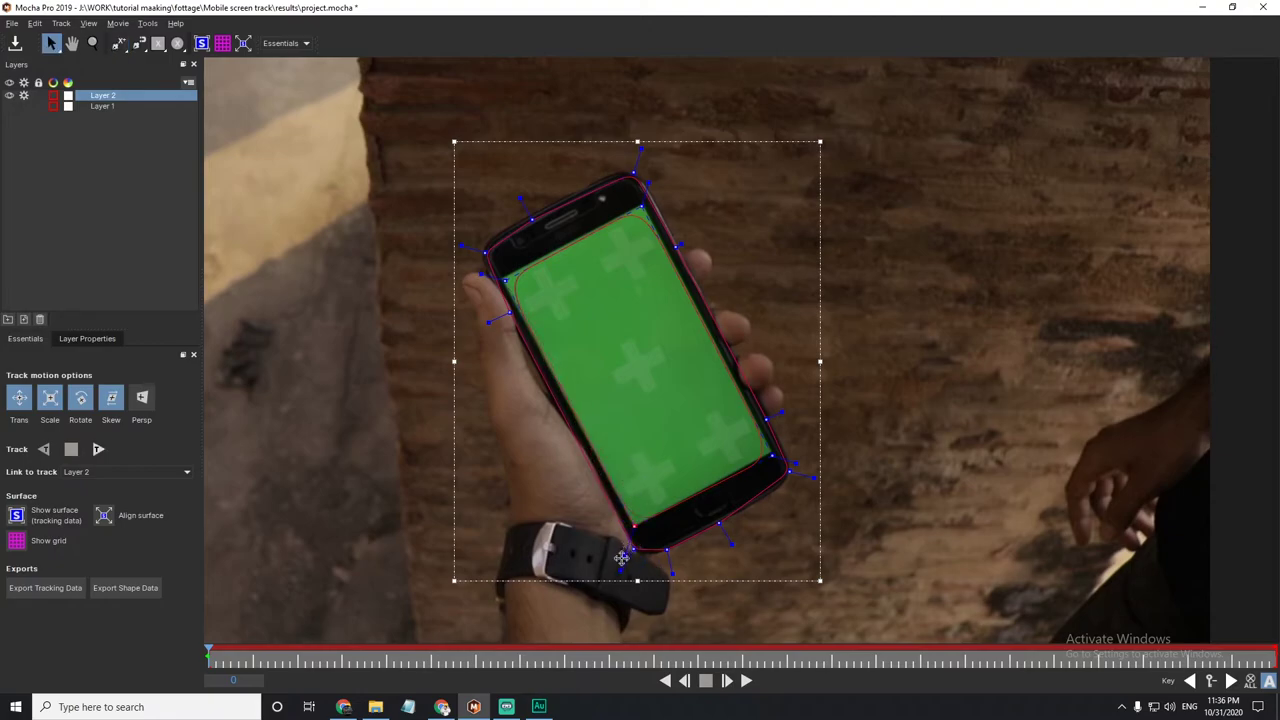
{"action": "left_click", "coordinate": [790, 464]}
{"action": "left_click", "coordinate": [294, 45]}
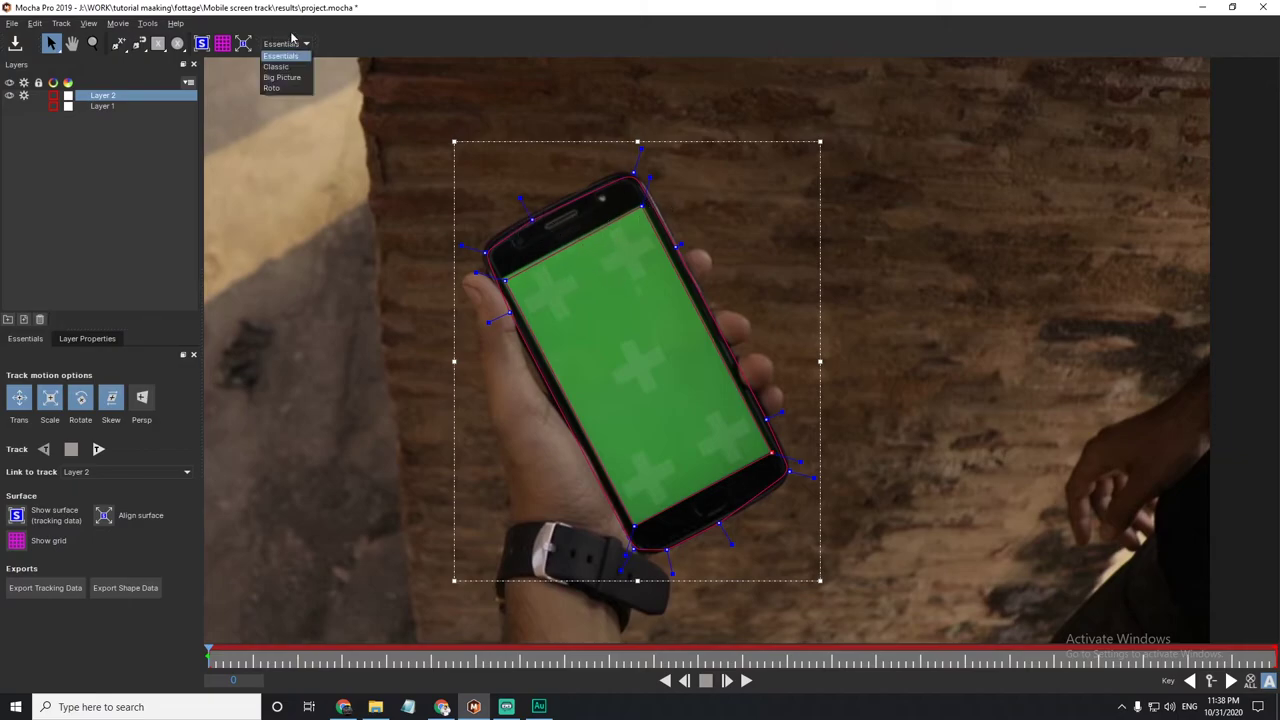
{"action": "left_click", "coordinate": [278, 66]}
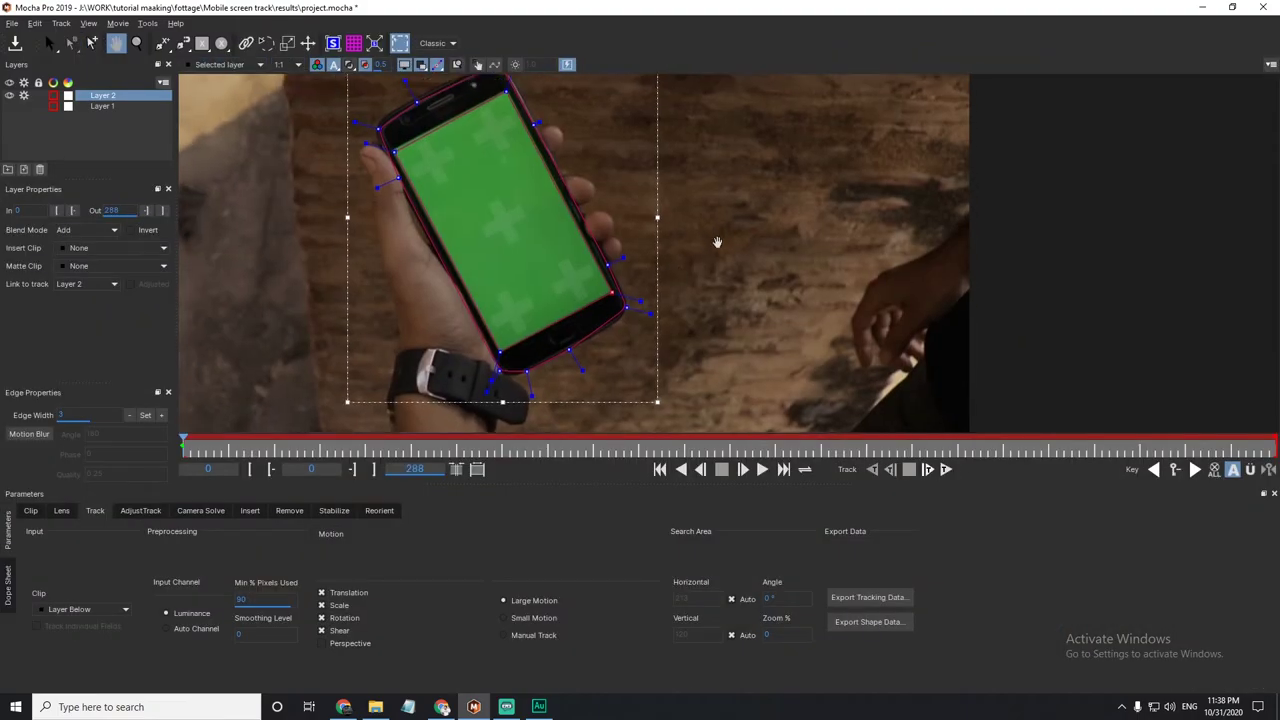
{"action": "left_click_drag", "start_coordinate": [662, 270], "coordinate": [702, 314]}
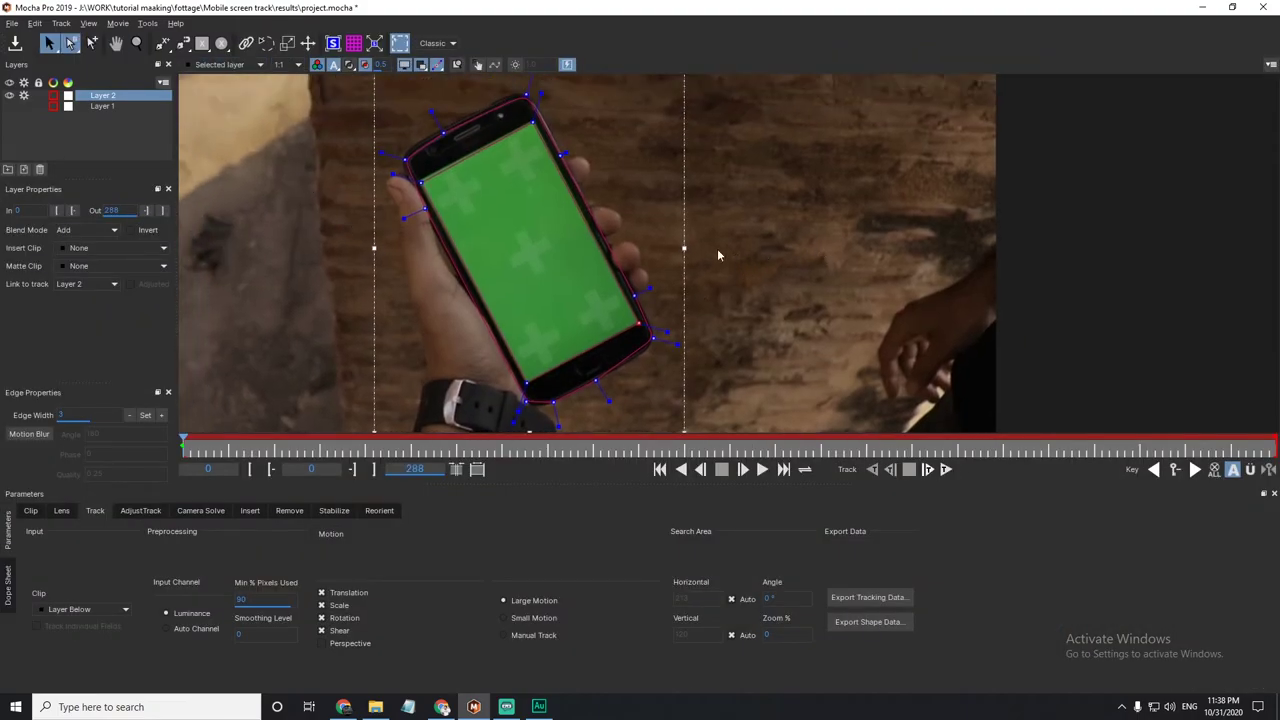
{"action": "left_click_drag", "start_coordinate": [606, 150], "coordinate": [648, 182]}
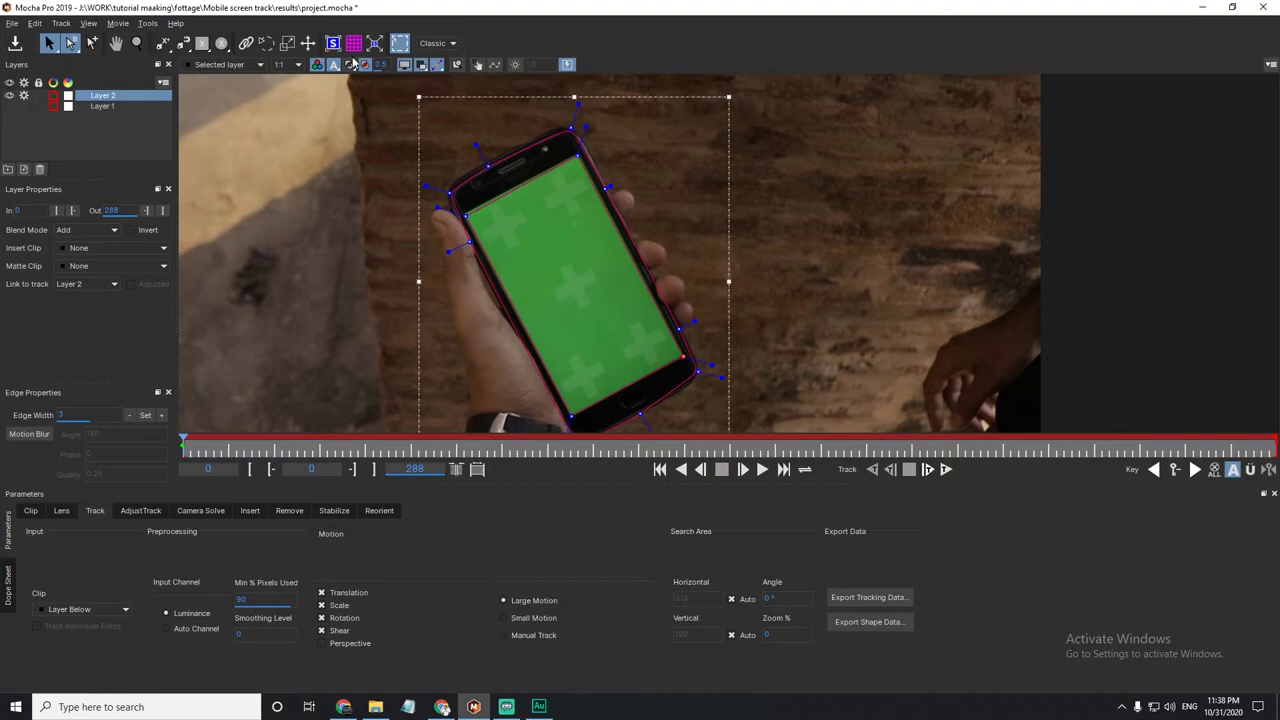
{"action": "left_click_drag", "start_coordinate": [649, 196], "coordinate": [675, 162]}
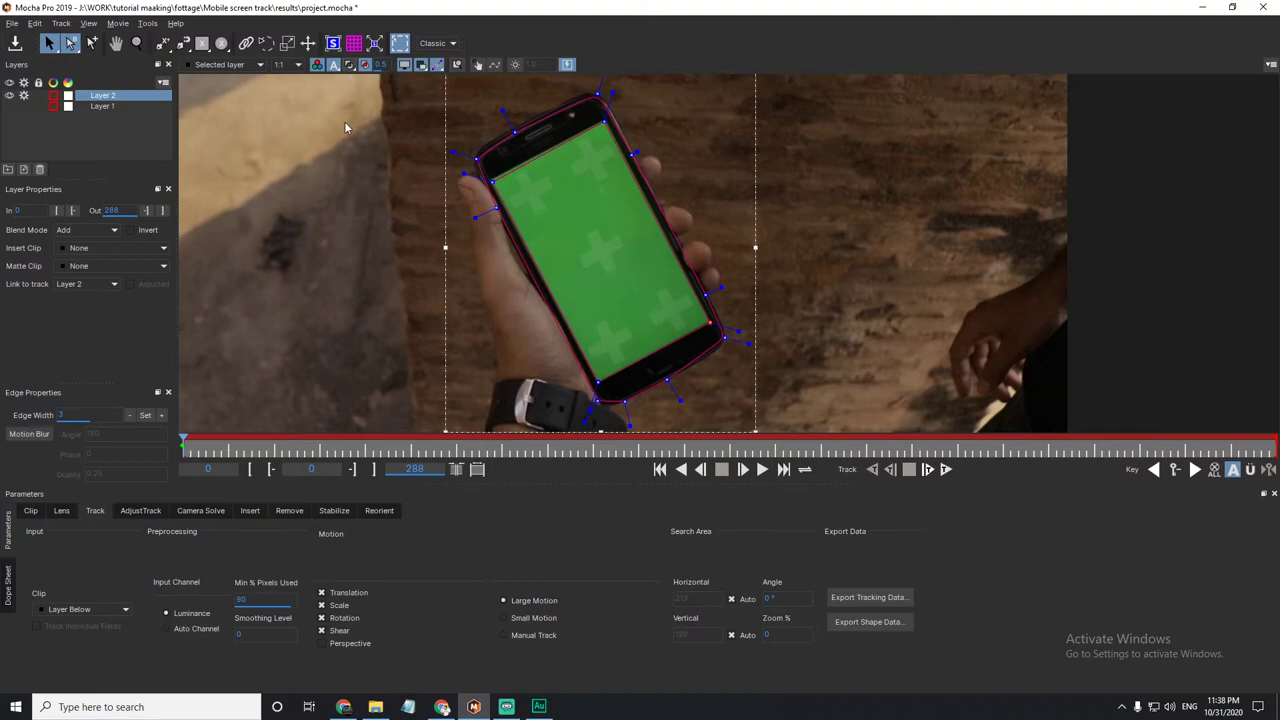
{"action": "left_click", "coordinate": [349, 65]}
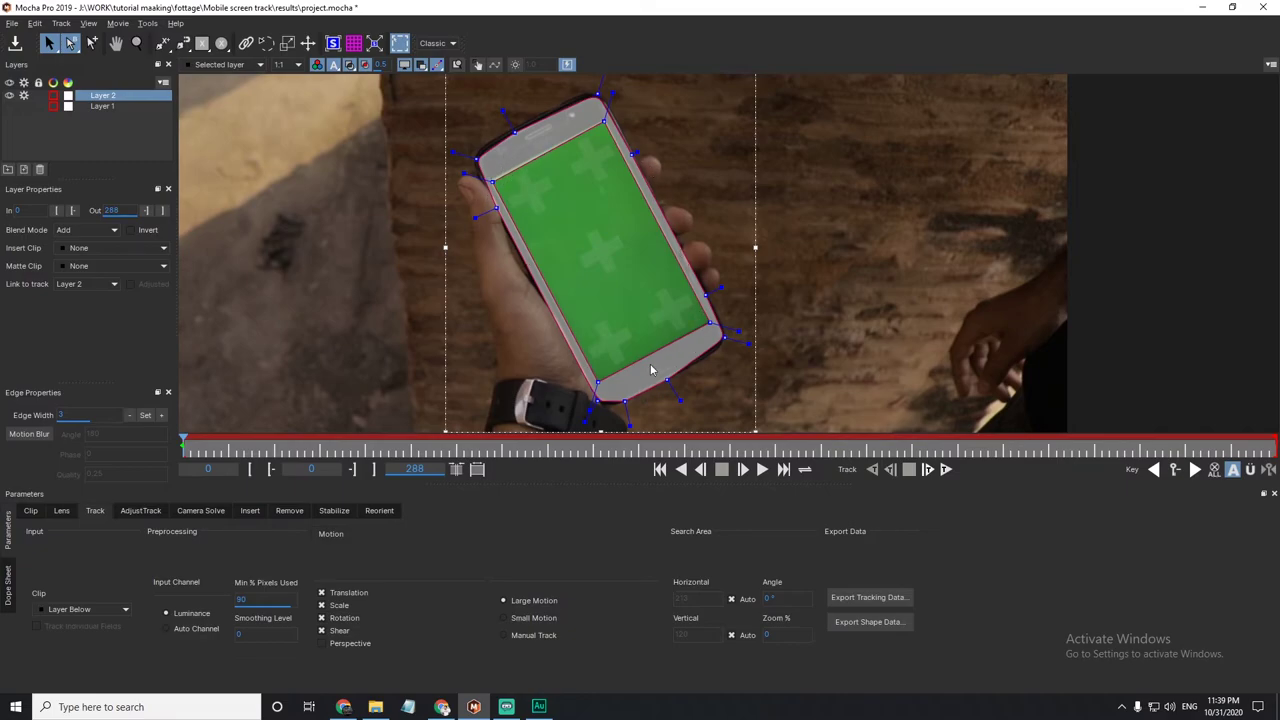
{"action": "left_click", "coordinate": [353, 66]}
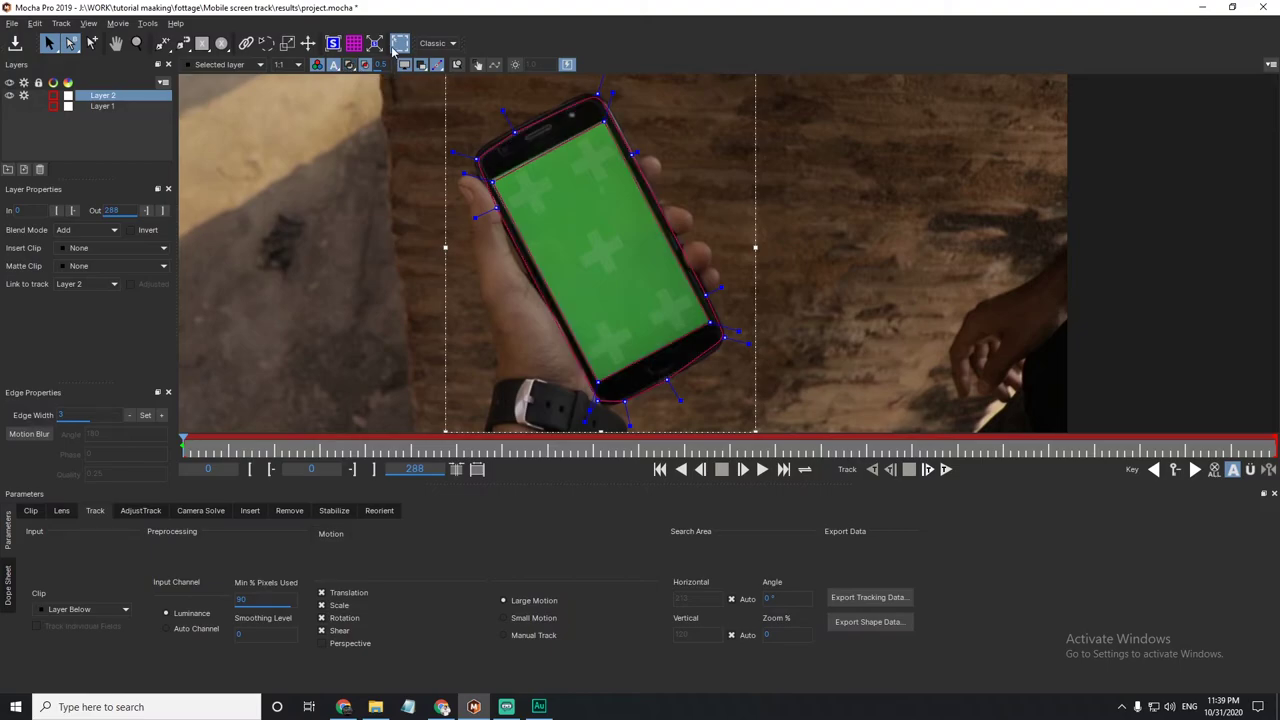
{"action": "left_click", "coordinate": [430, 44]}
{"action": "left_click", "coordinate": [440, 56]}
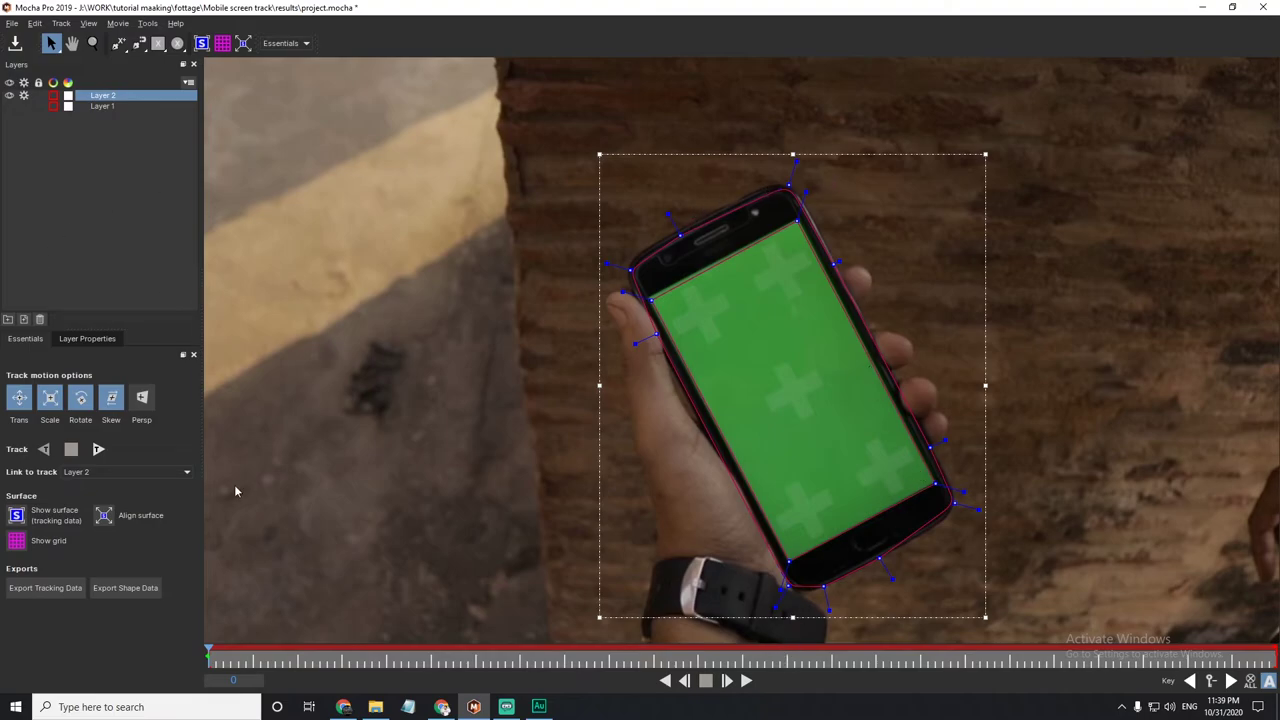
Track Layer 2 forward, then scrub through frames 0 to 180 to check it.
{"action": "left_click", "coordinate": [98, 450]}
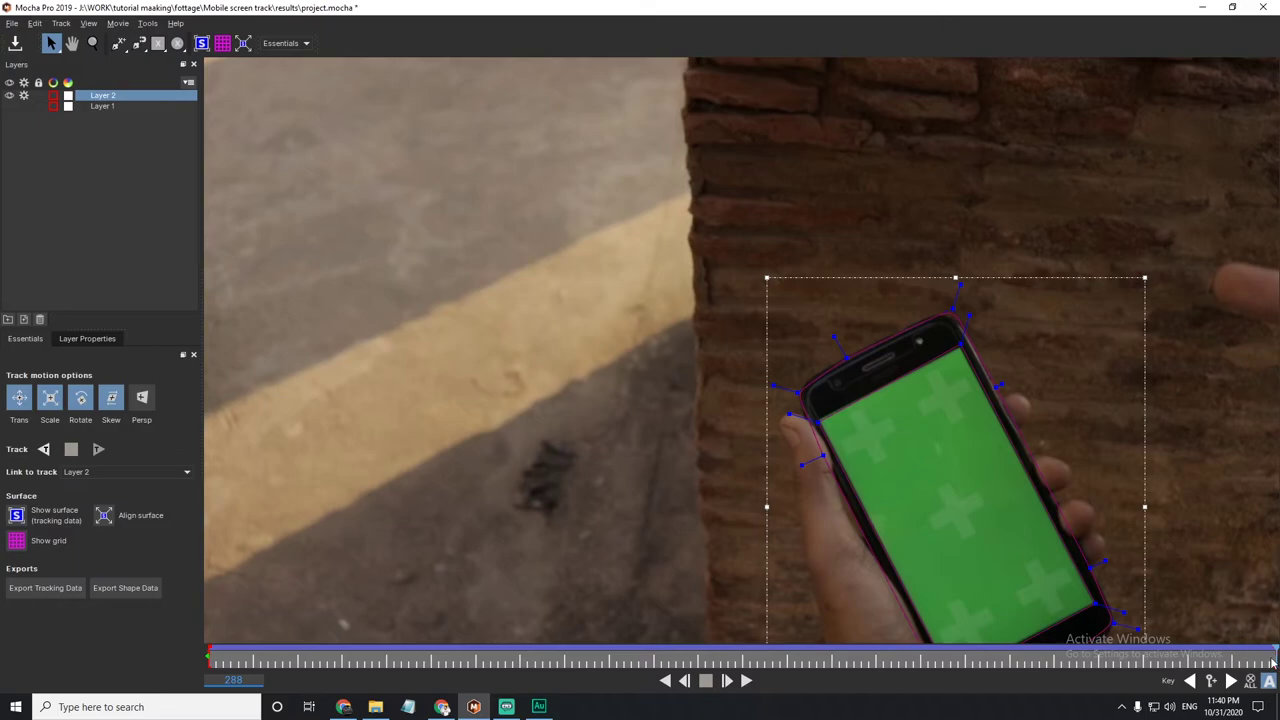
{"action": "mouse_move", "coordinate": [1272, 655]}
{"action": "left_mouse_down"}
{"action": "mouse_move", "coordinate": [1050, 669]}
{"action": "mouse_move", "coordinate": [209, 655]}
{"action": "left_mouse_up"}
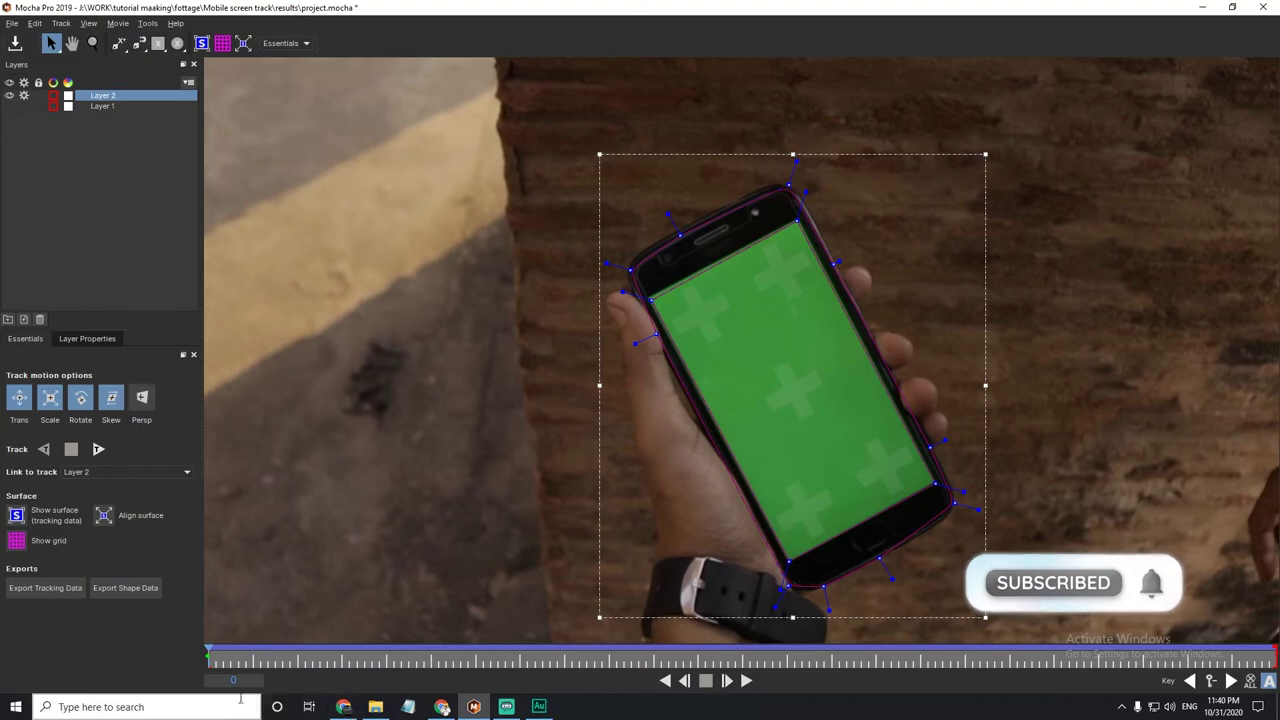
{"action": "left_click_drag", "start_coordinate": [207, 656], "coordinate": [650, 616]}
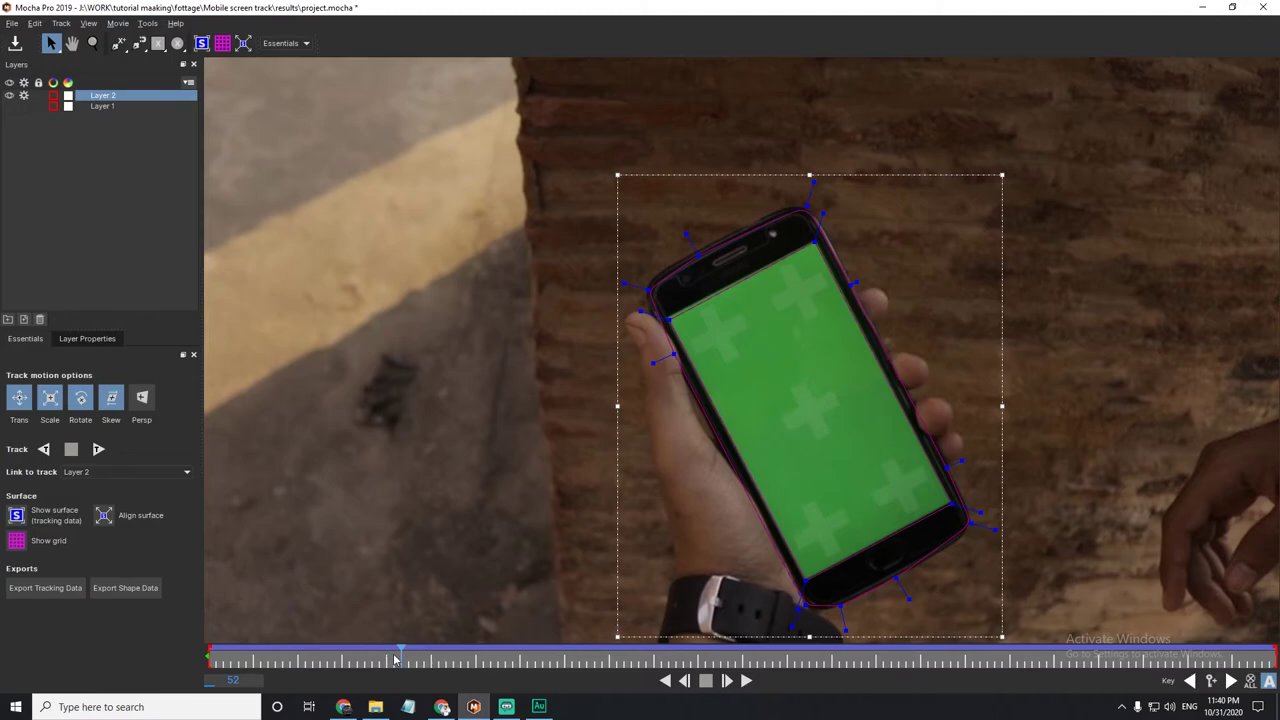
{"action": "left_click", "coordinate": [428, 659]}
{"action": "left_click_drag", "start_coordinate": [428, 659], "coordinate": [878, 572]}
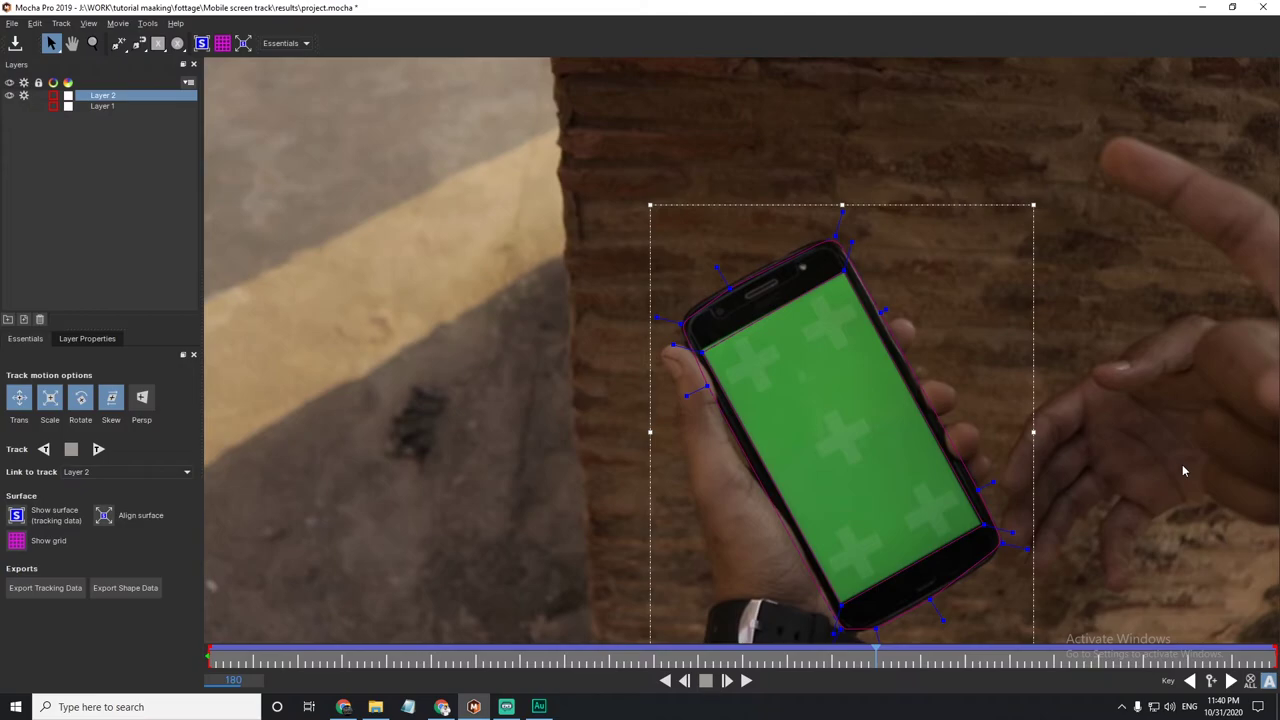
Inspect the track in the Classic workspace, return to Essentials, and reselect Layer 2.
{"action": "left_click", "coordinate": [300, 44]}
{"action": "left_click", "coordinate": [295, 72]}
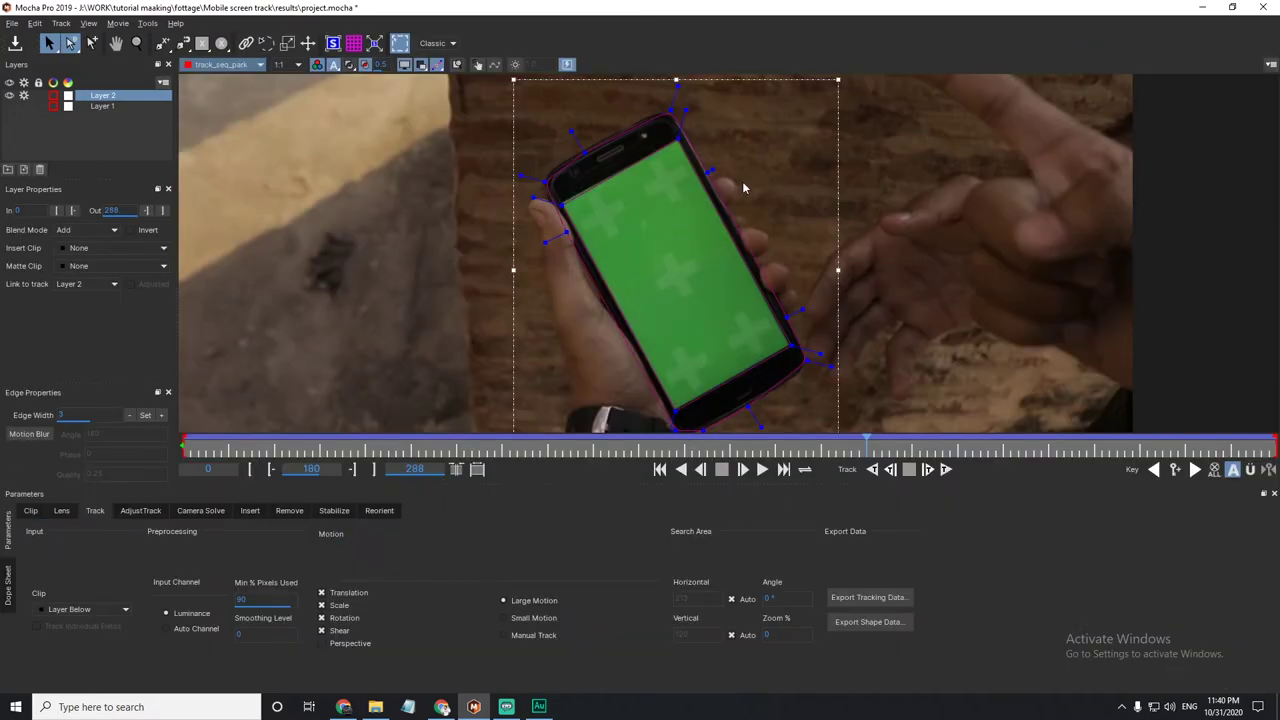
{"action": "left_click_drag", "start_coordinate": [743, 187], "coordinate": [843, 142]}
{"action": "left_click", "coordinate": [432, 44]}
{"action": "left_click", "coordinate": [437, 62]}
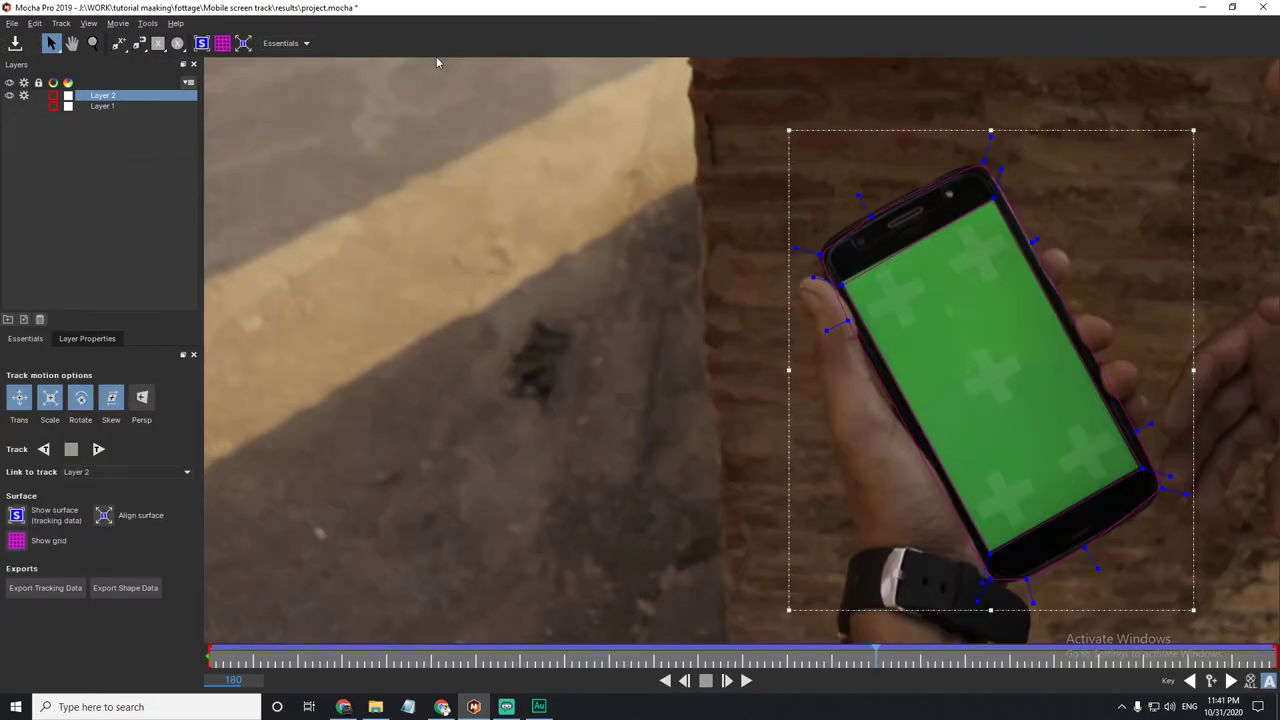
{"action": "scroll", "coordinate": [694, 233], "scroll_direction": "down", "scroll_amount": 2}
{"action": "left_click", "coordinate": [1088, 392]}
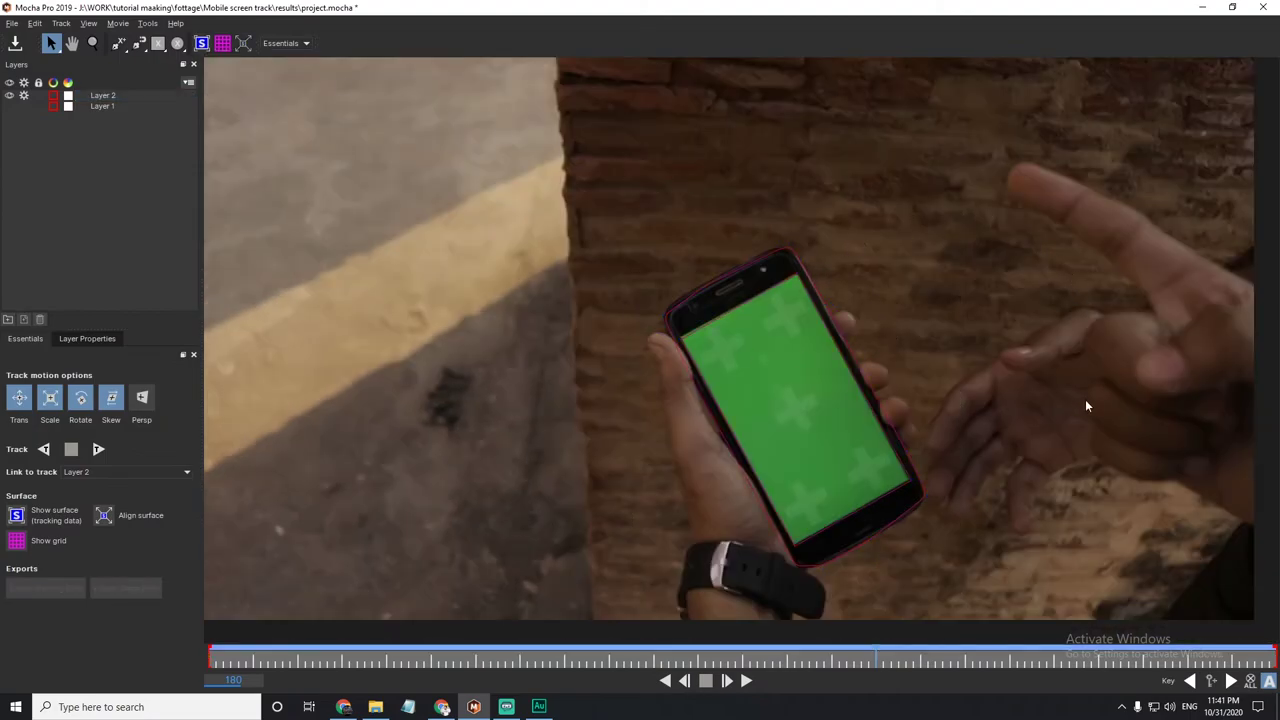
{"action": "left_click", "coordinate": [122, 97]}
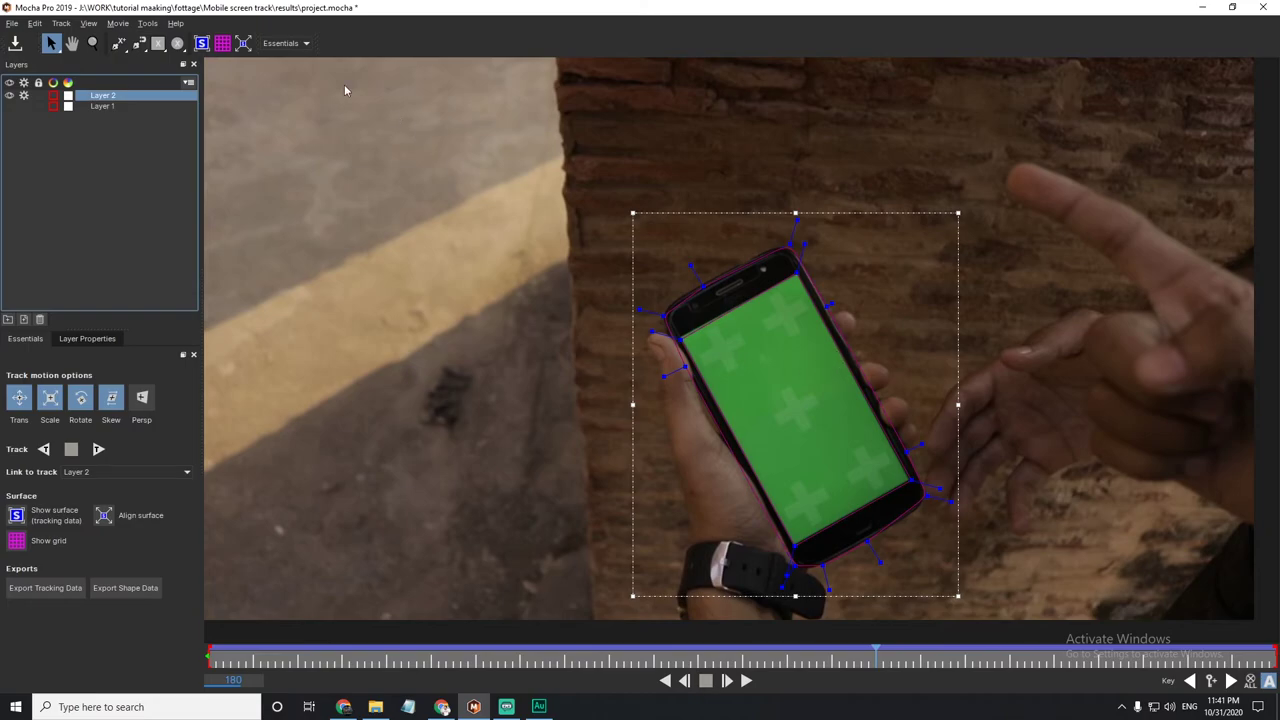
Show Layer 2's surface without the grid and drag its four corners onto the screen corners.
{"action": "left_click", "coordinate": [204, 45]}
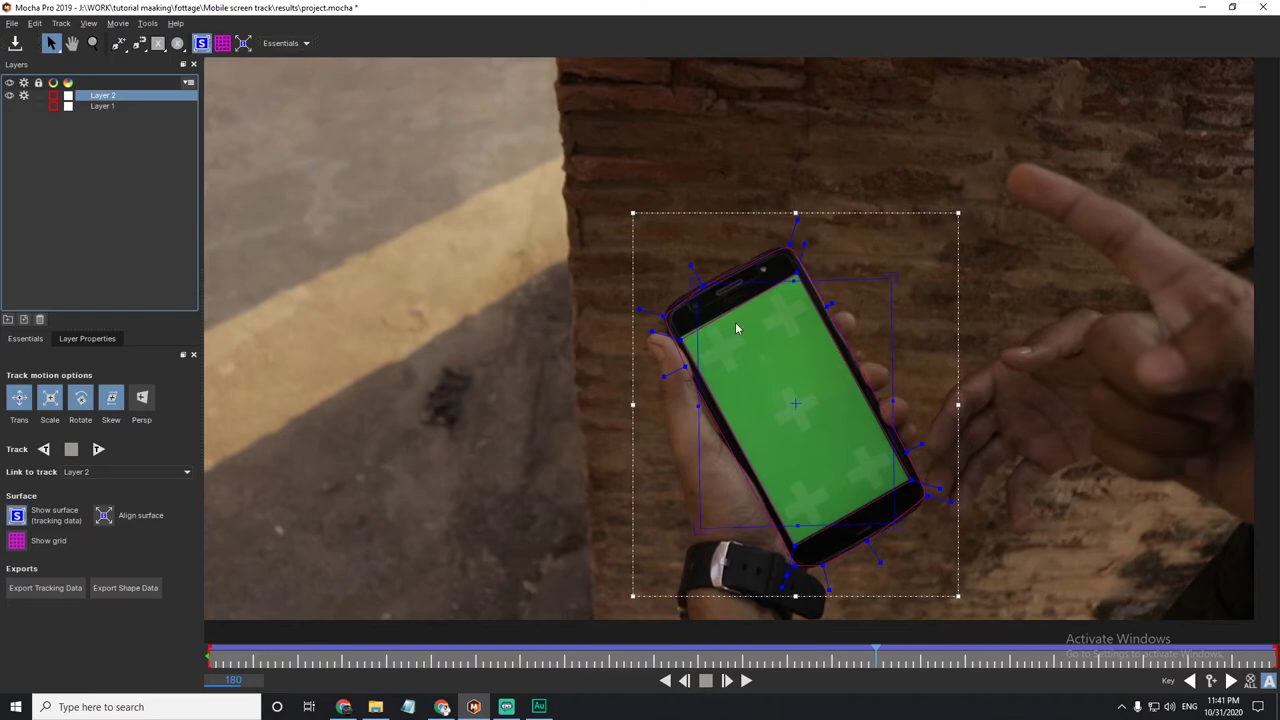
{"action": "left_click", "coordinate": [222, 43]}
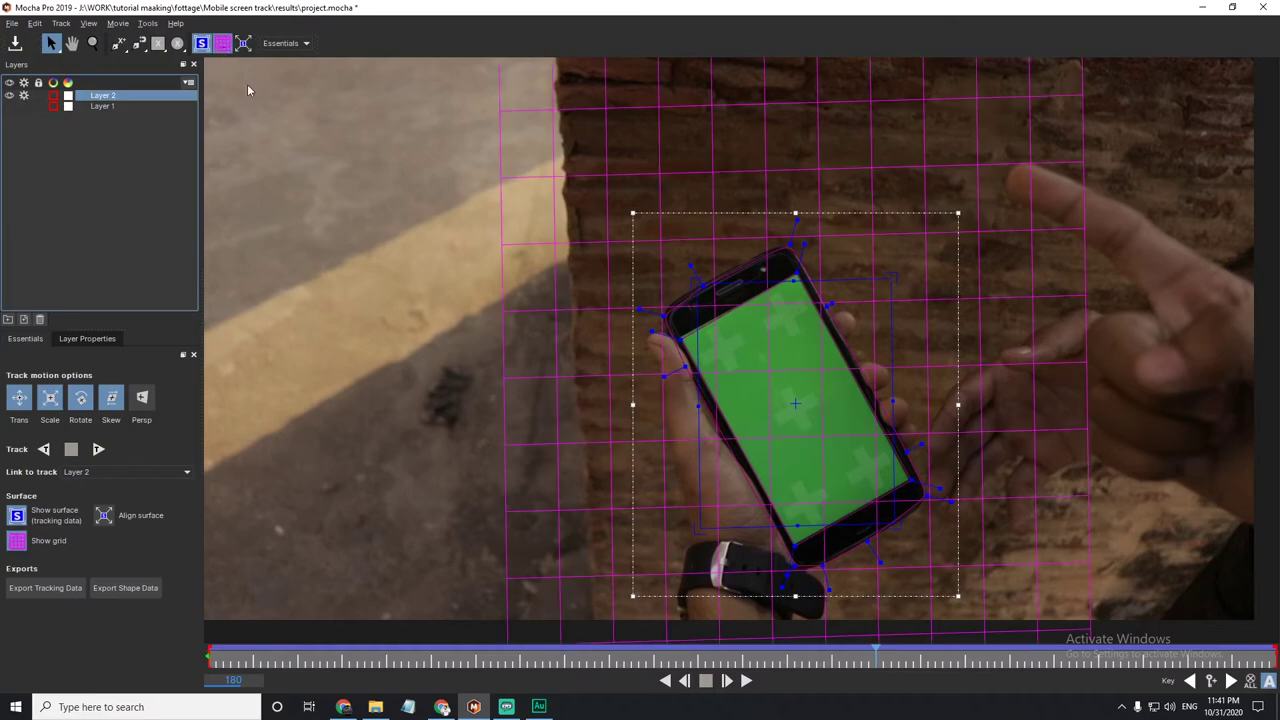
{"action": "scroll", "coordinate": [722, 306], "scroll_direction": "up", "scroll_amount": 4}
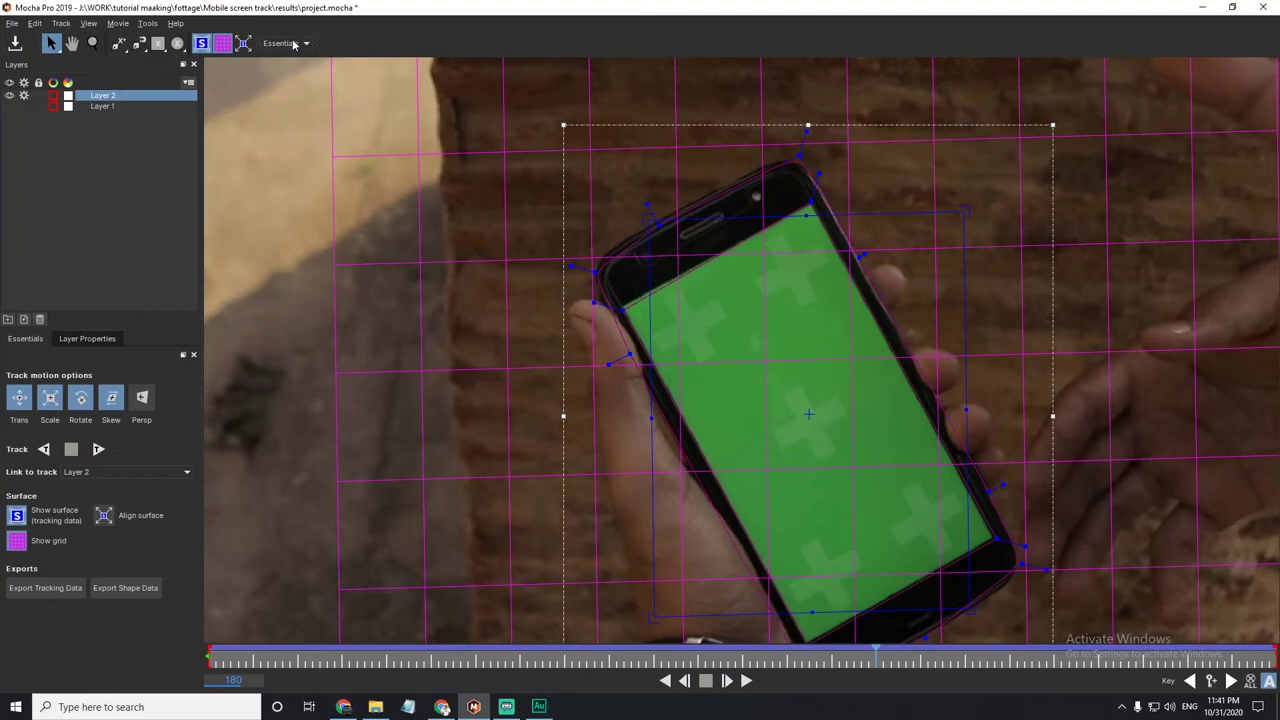
{"action": "left_click", "coordinate": [225, 45]}
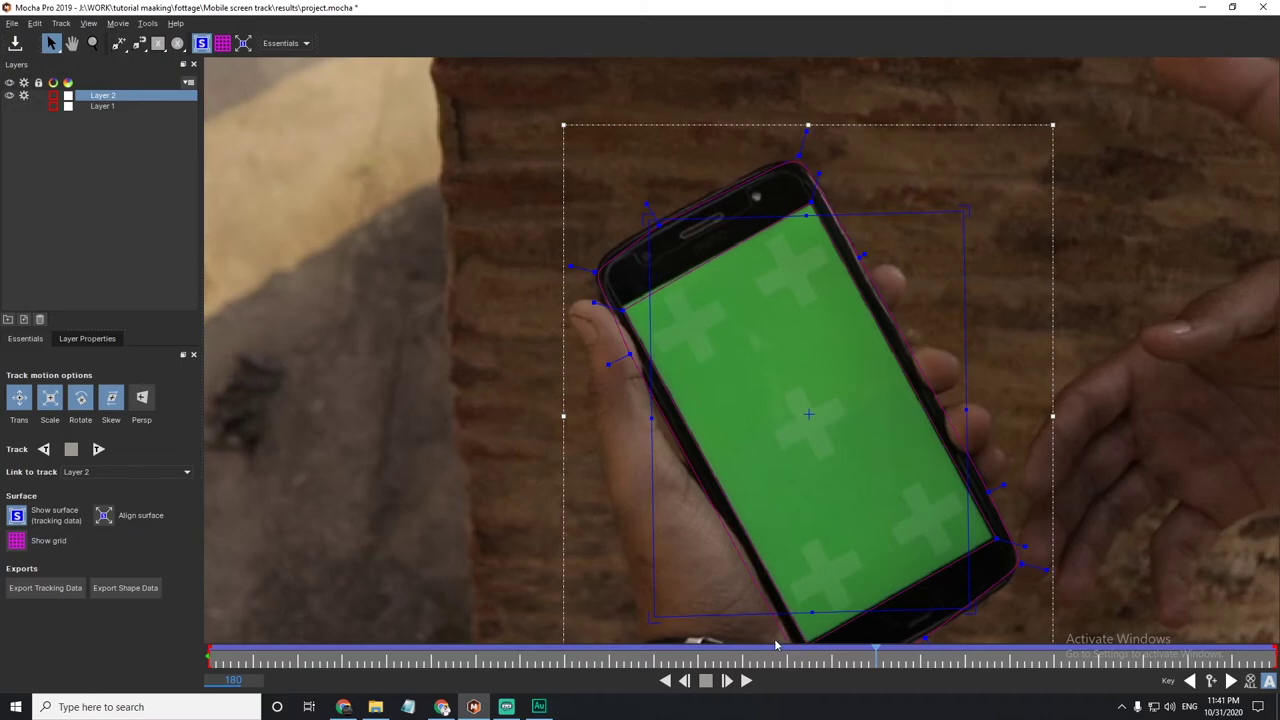
{"action": "mouse_move", "coordinate": [962, 209]}
{"action": "left_mouse_down"}
{"action": "mouse_move", "coordinate": [876, 190]}
{"action": "mouse_move", "coordinate": [812, 200]}
{"action": "left_mouse_up"}
{"action": "left_click_drag", "start_coordinate": [651, 214], "coordinate": [622, 308]}
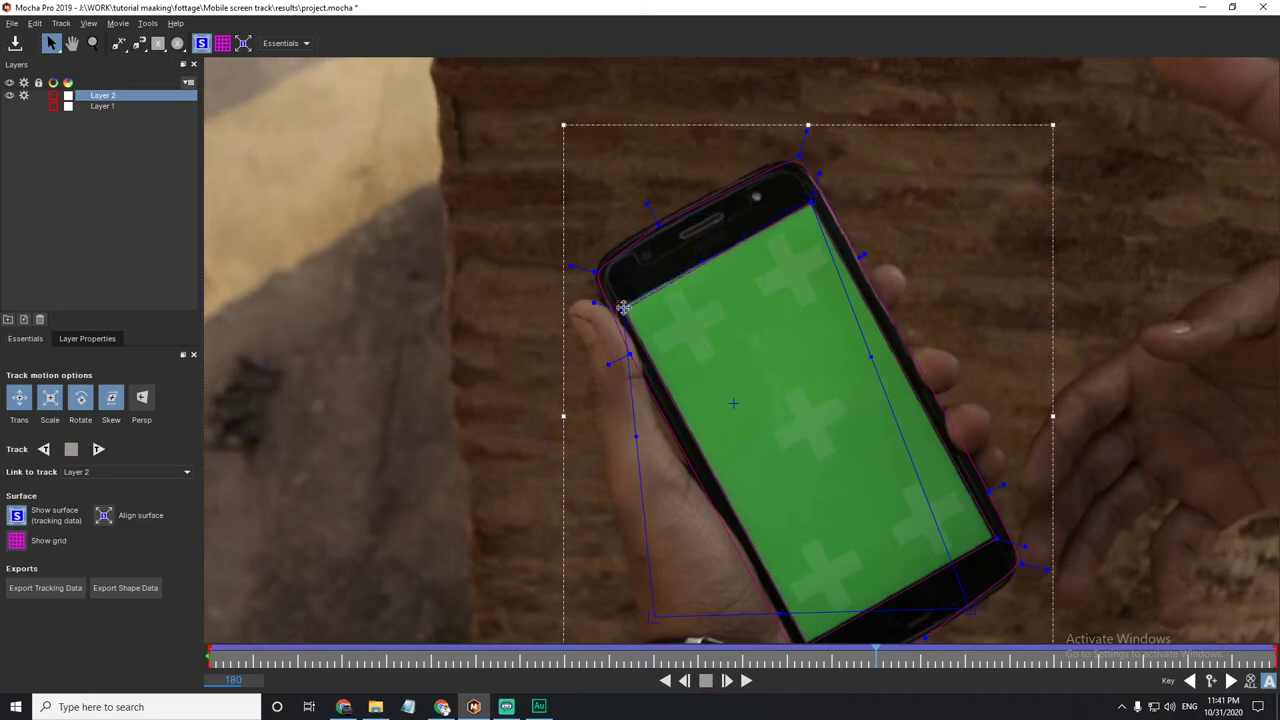
{"action": "left_click_drag", "start_coordinate": [960, 486], "coordinate": [980, 410]}
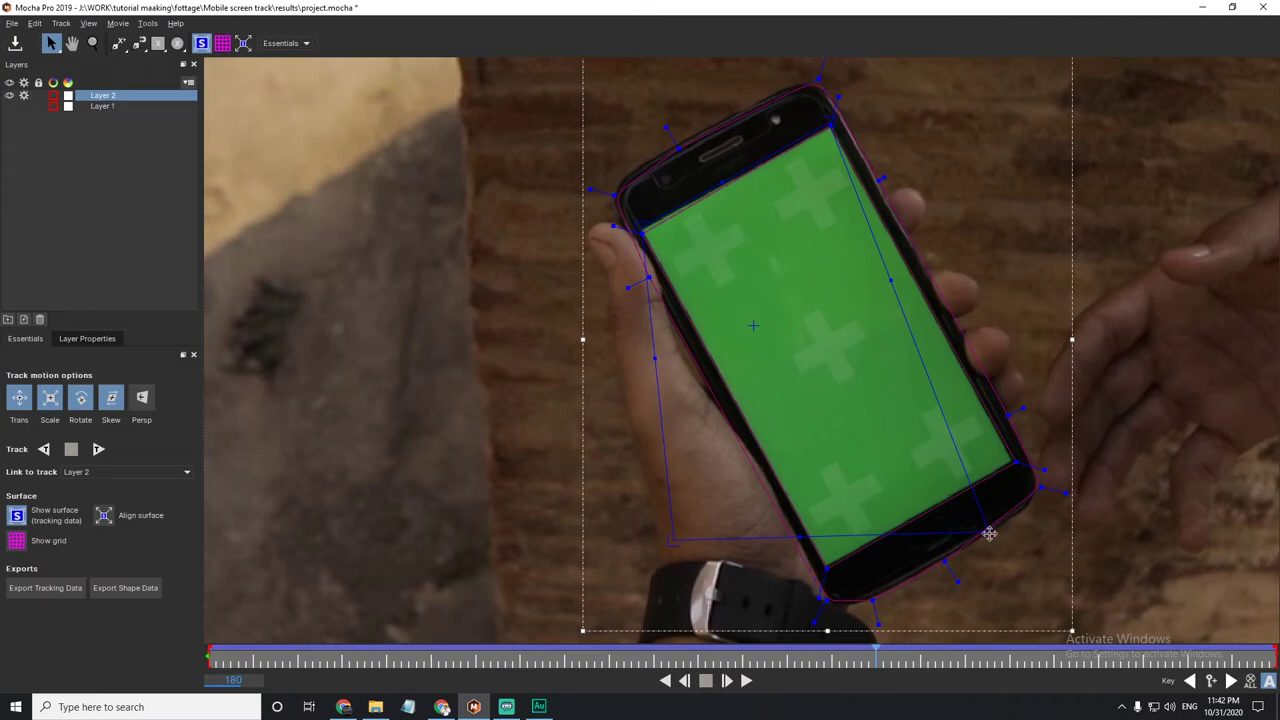
{"action": "left_click_drag", "start_coordinate": [989, 533], "coordinate": [1015, 465]}
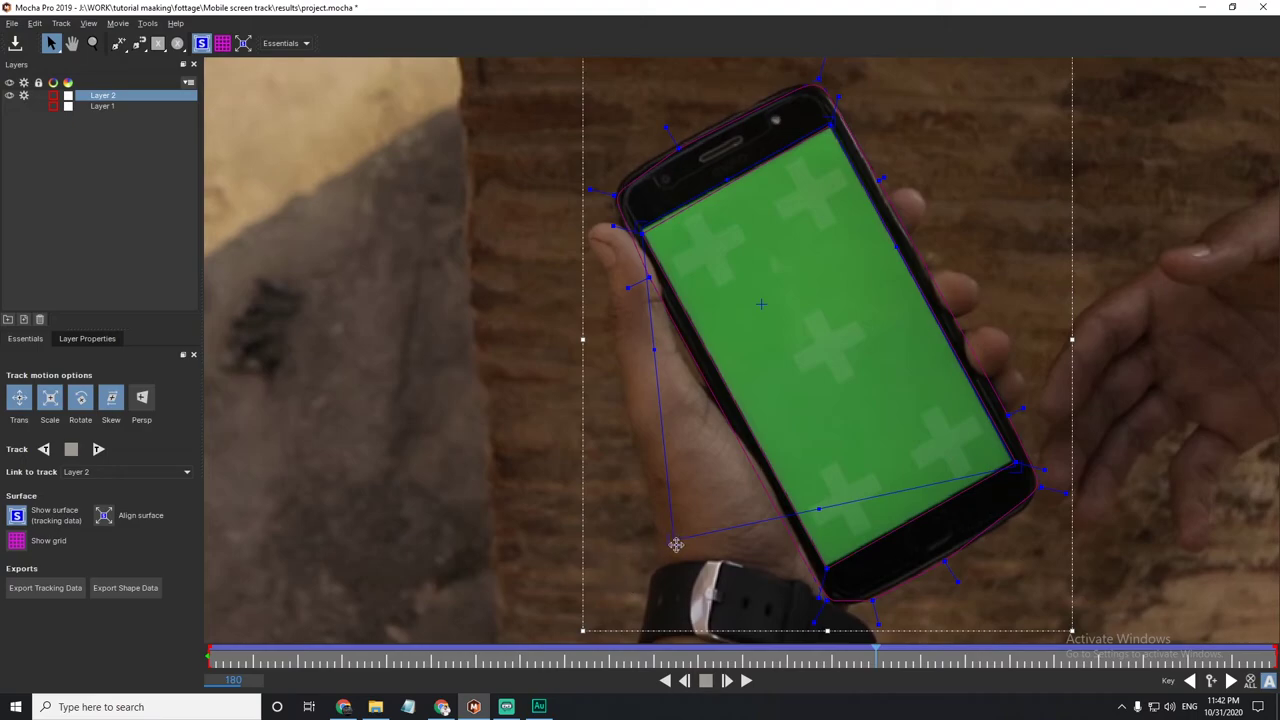
{"action": "left_click_drag", "start_coordinate": [673, 541], "coordinate": [826, 571]}
Zoom in on the lower-right corner to refine the surface's placement there.
{"action": "key", "text": "z"}
{"action": "left_click_drag", "start_coordinate": [971, 451], "coordinate": [1025, 465]}
{"action": "key", "text": "s"}
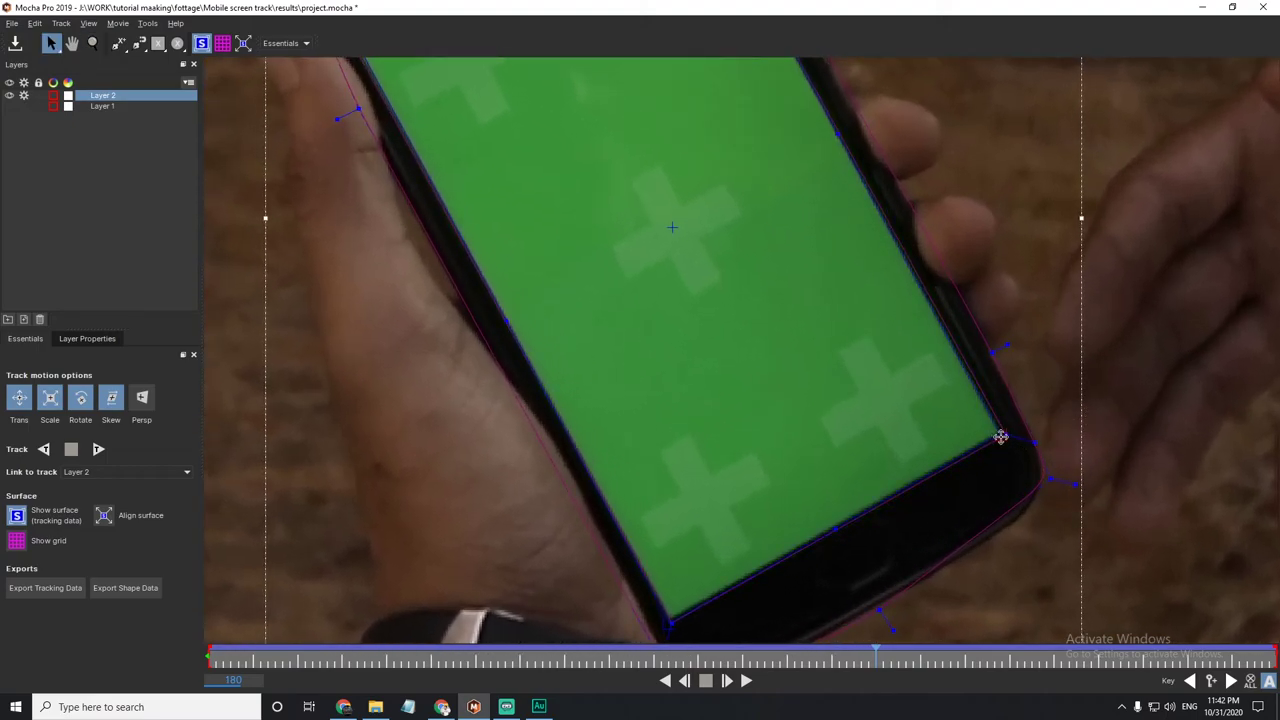
{"action": "key", "text": "x"}
{"action": "left_click_drag", "start_coordinate": [855, 512], "coordinate": [900, 482]}
{"action": "key", "text": "s"}
{"action": "scroll", "coordinate": [900, 482], "scroll_direction": "down", "scroll_amount": 3}
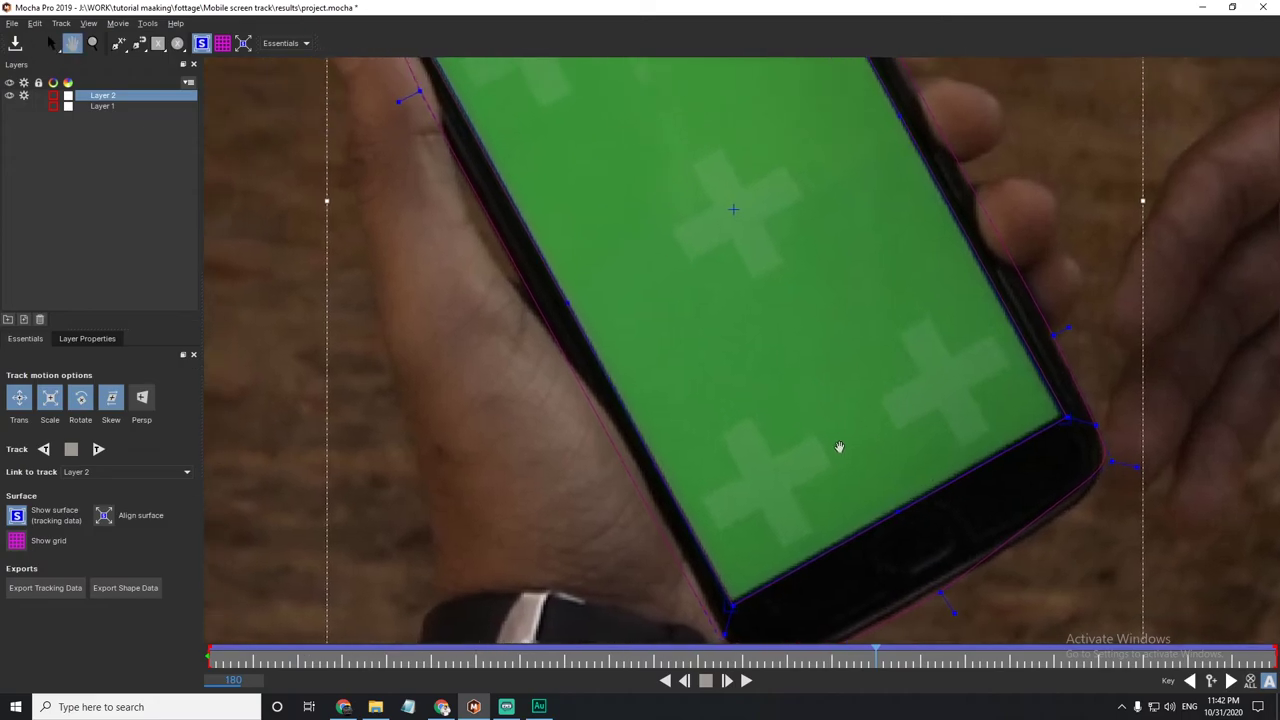
{"action": "scroll", "coordinate": [621, 357], "scroll_direction": "up", "scroll_amount": 3}
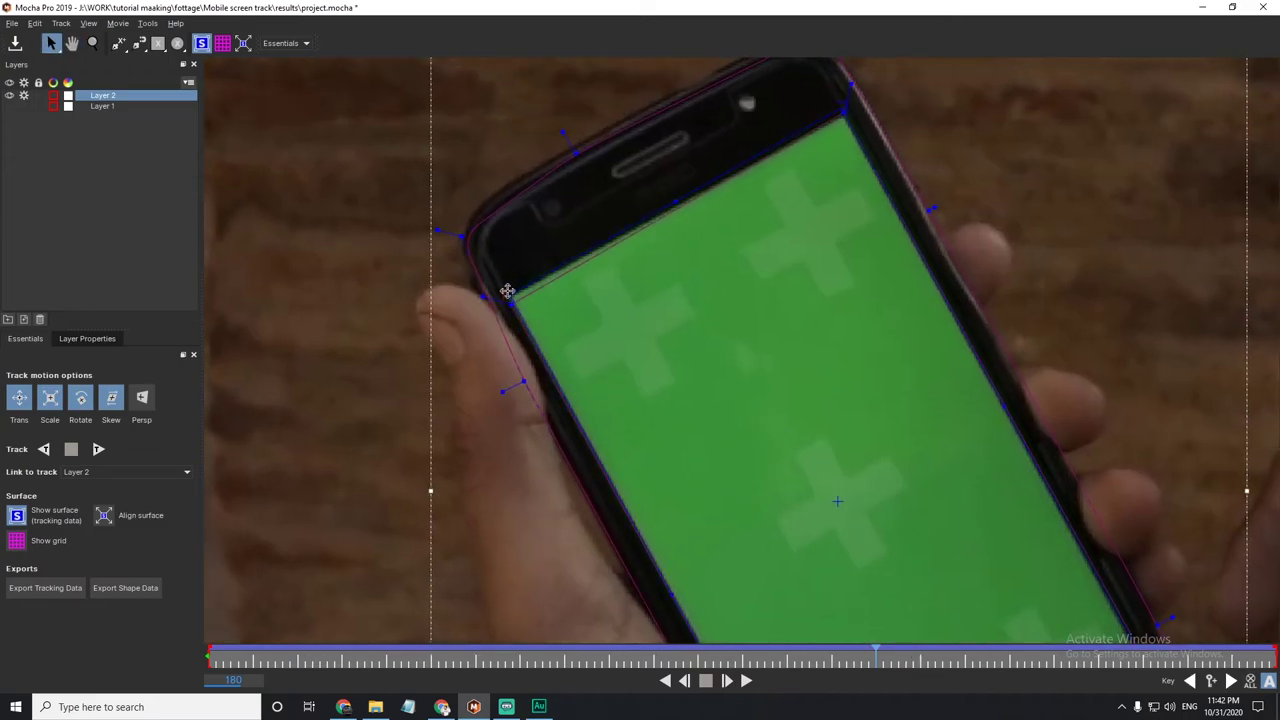
Zoom in on the top-right and lower-left corners to refine them precisely.
{"action": "key", "text": "z"}
{"action": "scroll", "coordinate": [849, 110], "scroll_direction": "up", "scroll_amount": 5}
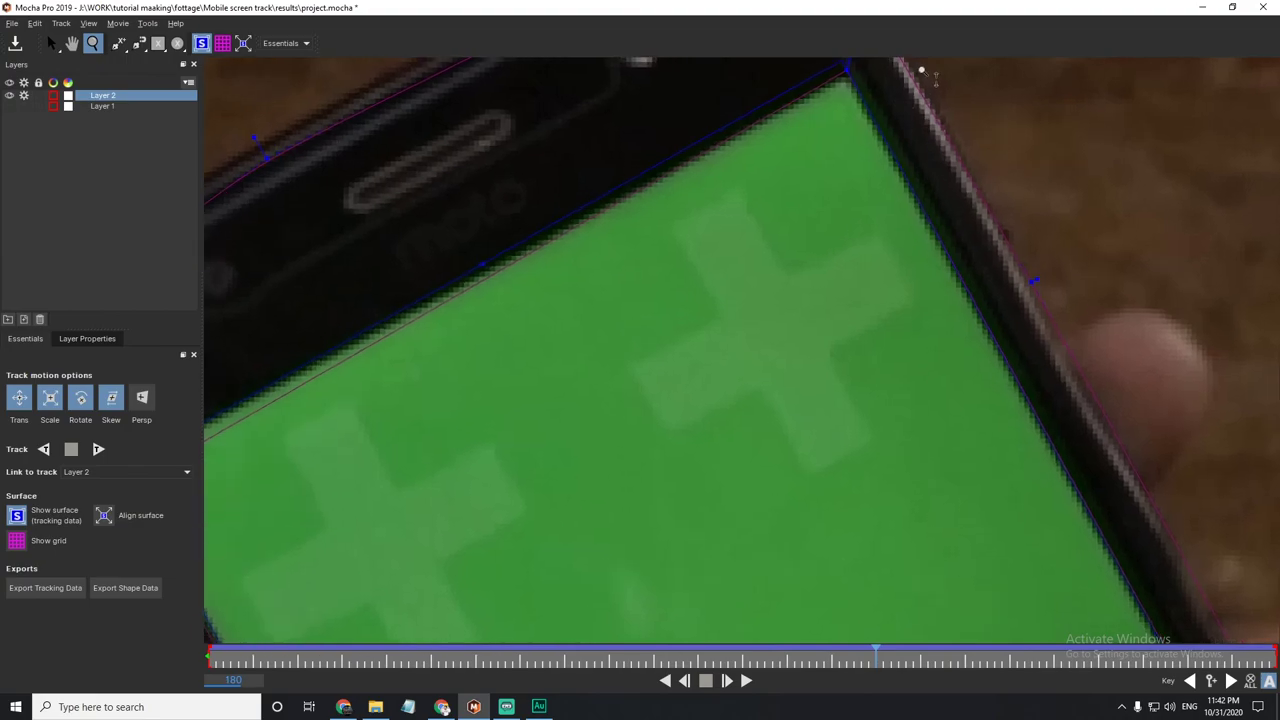
{"action": "key", "text": "s"}
{"action": "scroll", "coordinate": [852, 230], "scroll_direction": "down", "scroll_amount": 2}
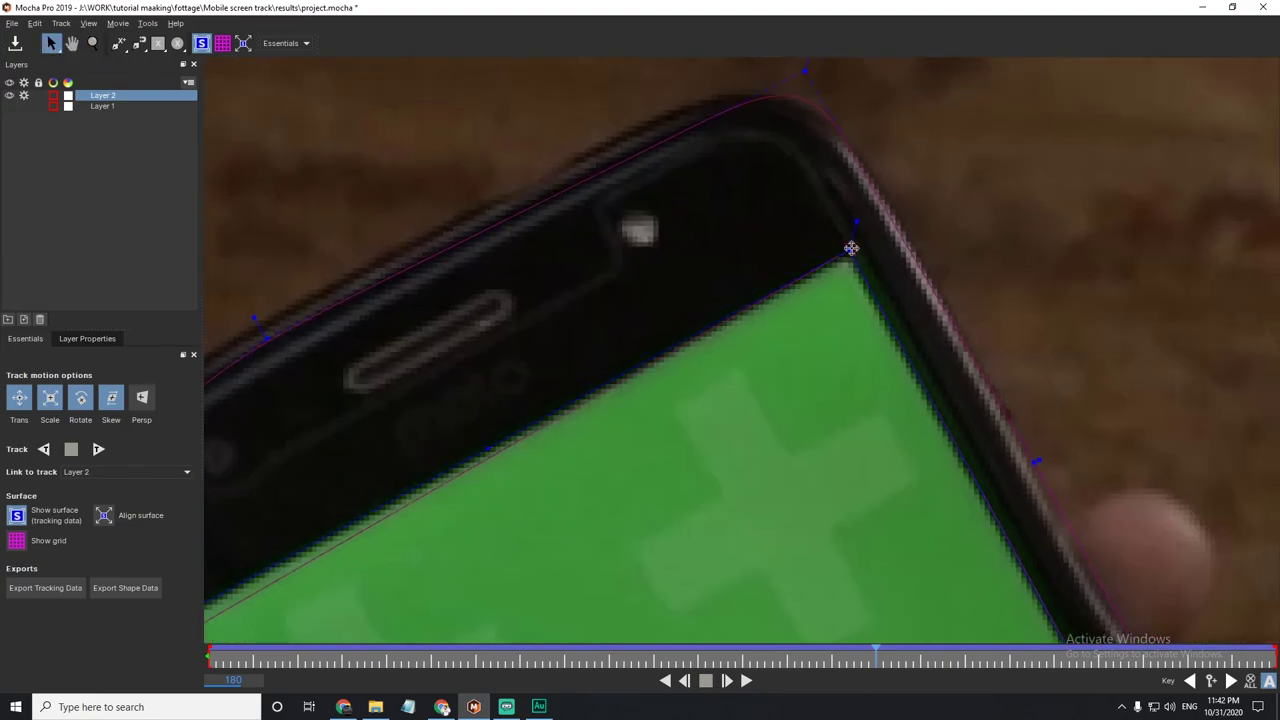
{"action": "key", "text": "z"}
{"action": "scroll", "coordinate": [808, 470], "scroll_direction": "down", "scroll_amount": 3}
{"action": "scroll", "coordinate": [808, 470], "scroll_direction": "down", "scroll_amount": 2}
{"action": "key", "text": "s"}
{"action": "scroll", "coordinate": [800, 450], "scroll_direction": "up", "scroll_amount": 1}
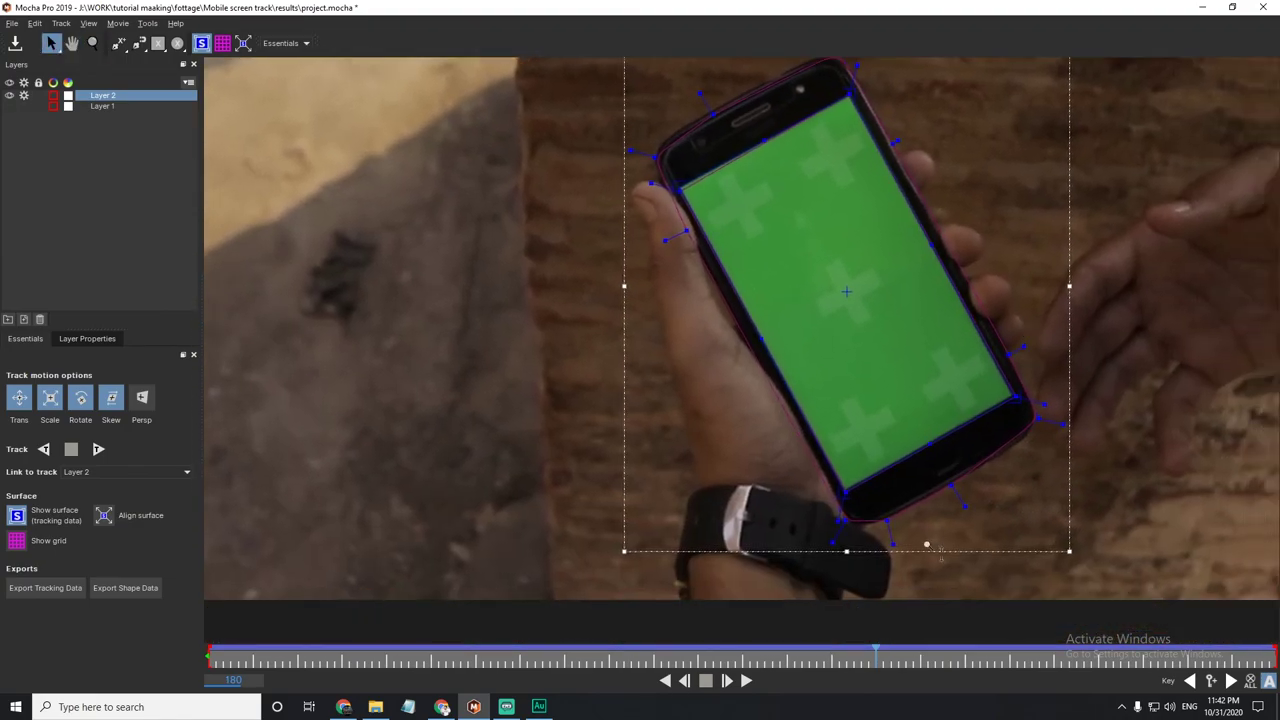
{"action": "key", "text": "z"}
{"action": "scroll", "coordinate": [793, 447], "scroll_direction": "up", "scroll_amount": 3}
{"action": "scroll", "coordinate": [793, 447], "scroll_direction": "up", "scroll_amount": 2}
{"action": "scroll", "coordinate": [793, 447], "scroll_direction": "up", "scroll_amount": 1}
{"action": "key", "text": "s"}
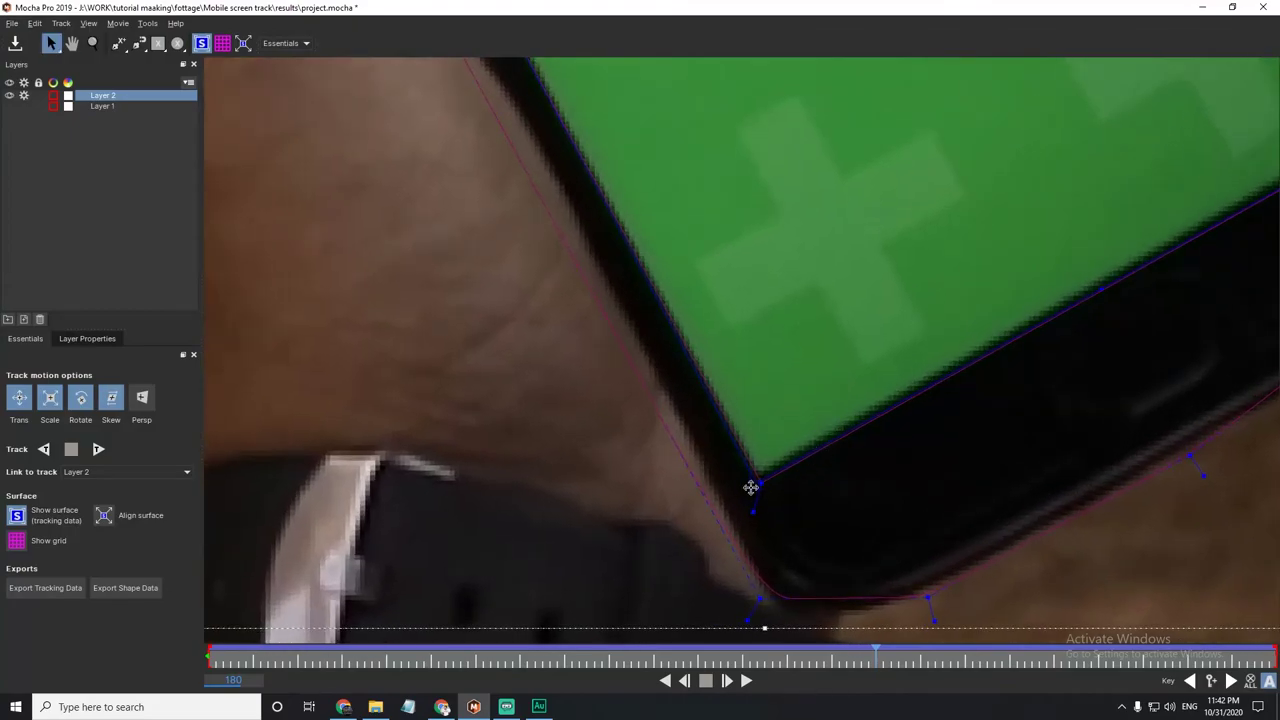
{"action": "key", "text": "z"}
{"action": "scroll", "coordinate": [751, 482], "scroll_direction": "down", "scroll_amount": 3}
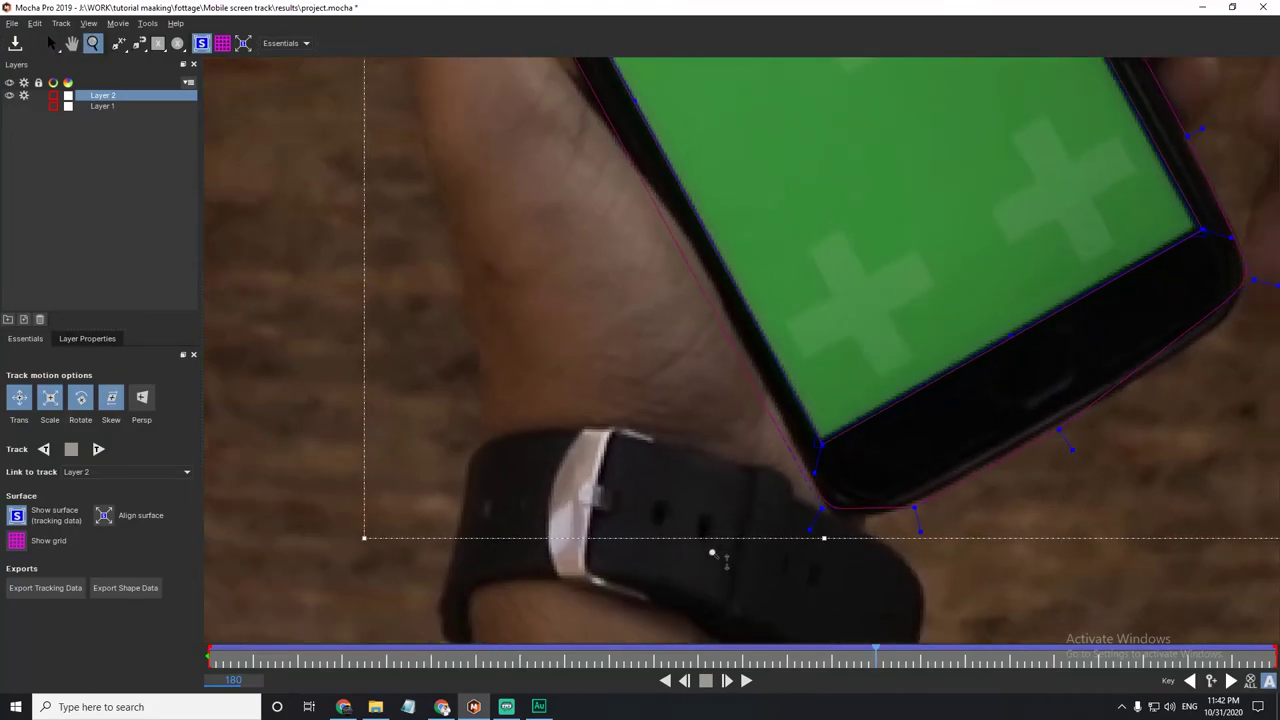
{"action": "key", "text": "s"}
{"action": "scroll", "coordinate": [1190, 268], "scroll_direction": "up", "scroll_amount": 2}
{"action": "key", "text": "z"}
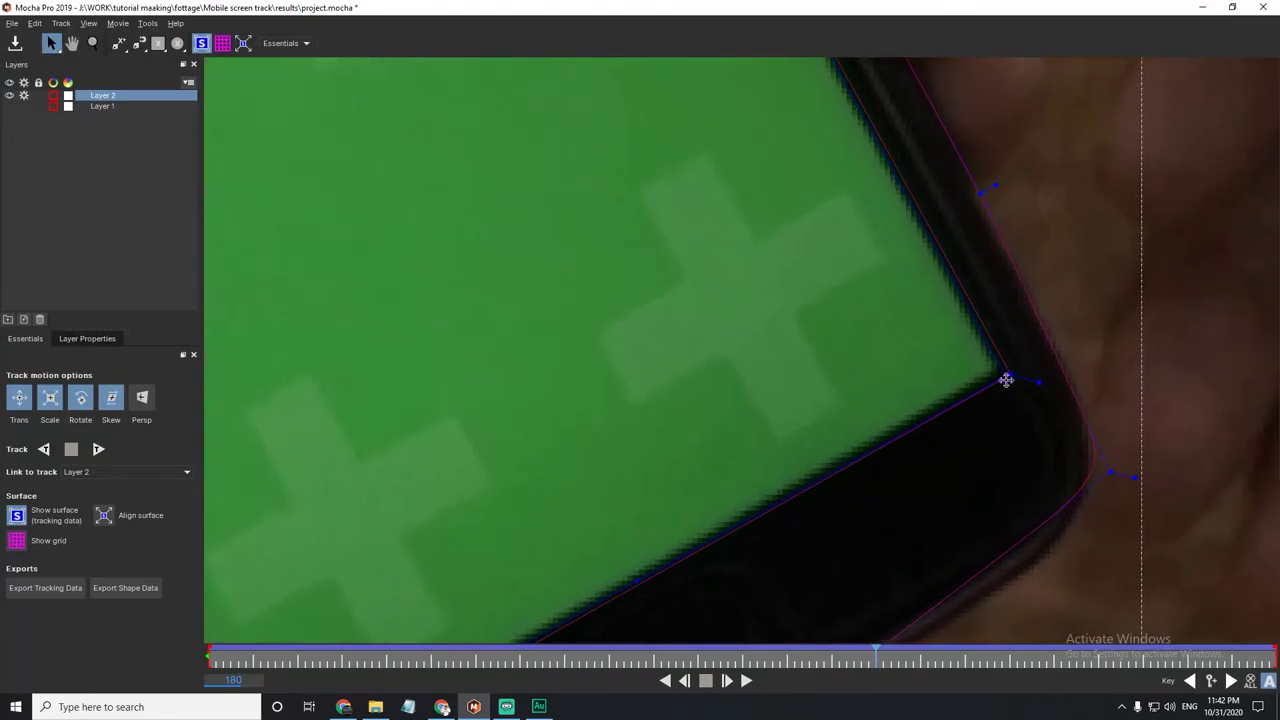
{"action": "scroll", "coordinate": [820, 259], "scroll_direction": "down", "scroll_amount": 3}
{"action": "scroll", "coordinate": [820, 259], "scroll_direction": "down", "scroll_amount": 3}
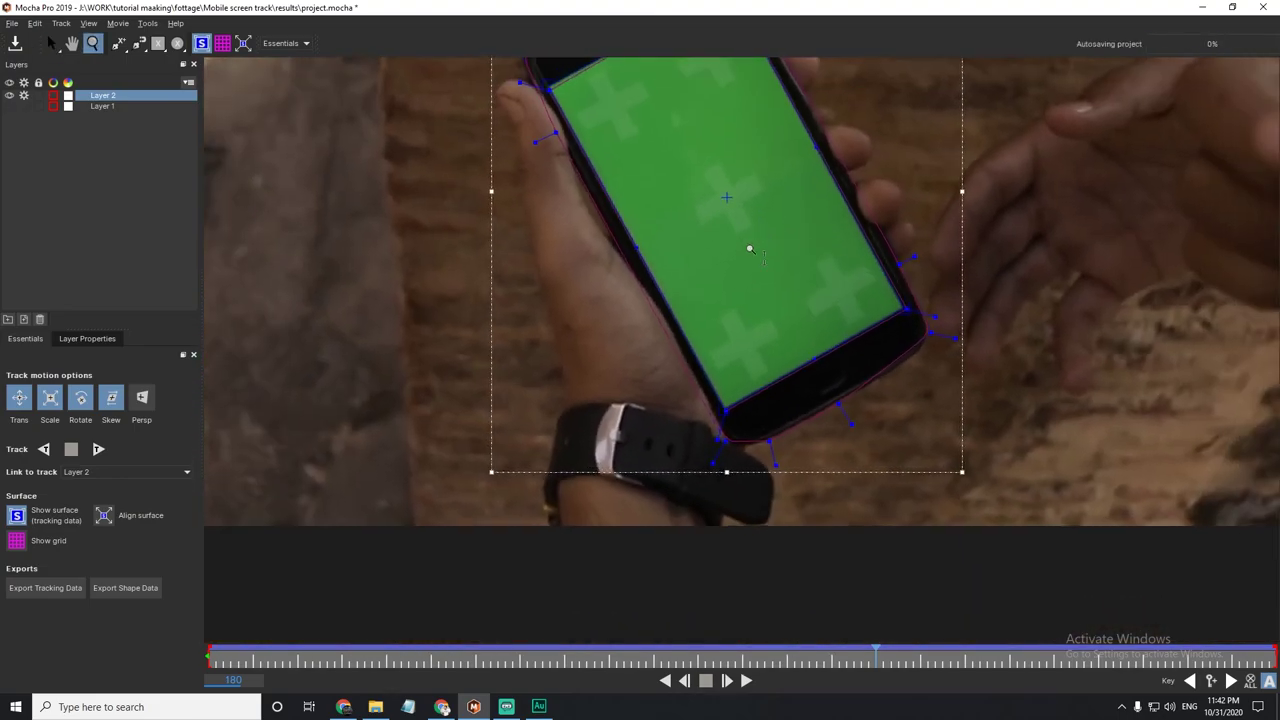
{"action": "scroll", "coordinate": [848, 251], "scroll_direction": "up", "scroll_amount": 1}
Show the perspective grid over the phone and zoom out so the whole grid is in view.
{"action": "key", "text": "s"}
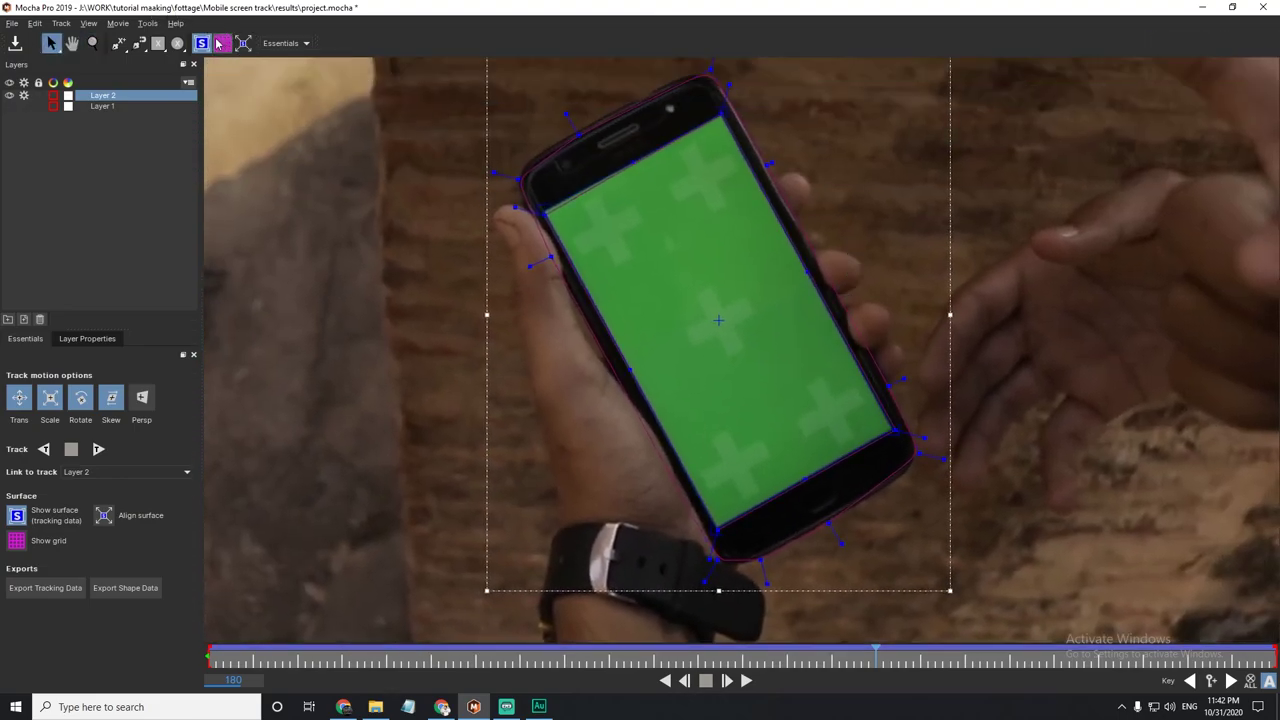
{"action": "left_click", "coordinate": [222, 43]}
{"action": "key", "text": "z"}
{"action": "scroll", "coordinate": [963, 207], "scroll_direction": "down", "scroll_amount": 2}
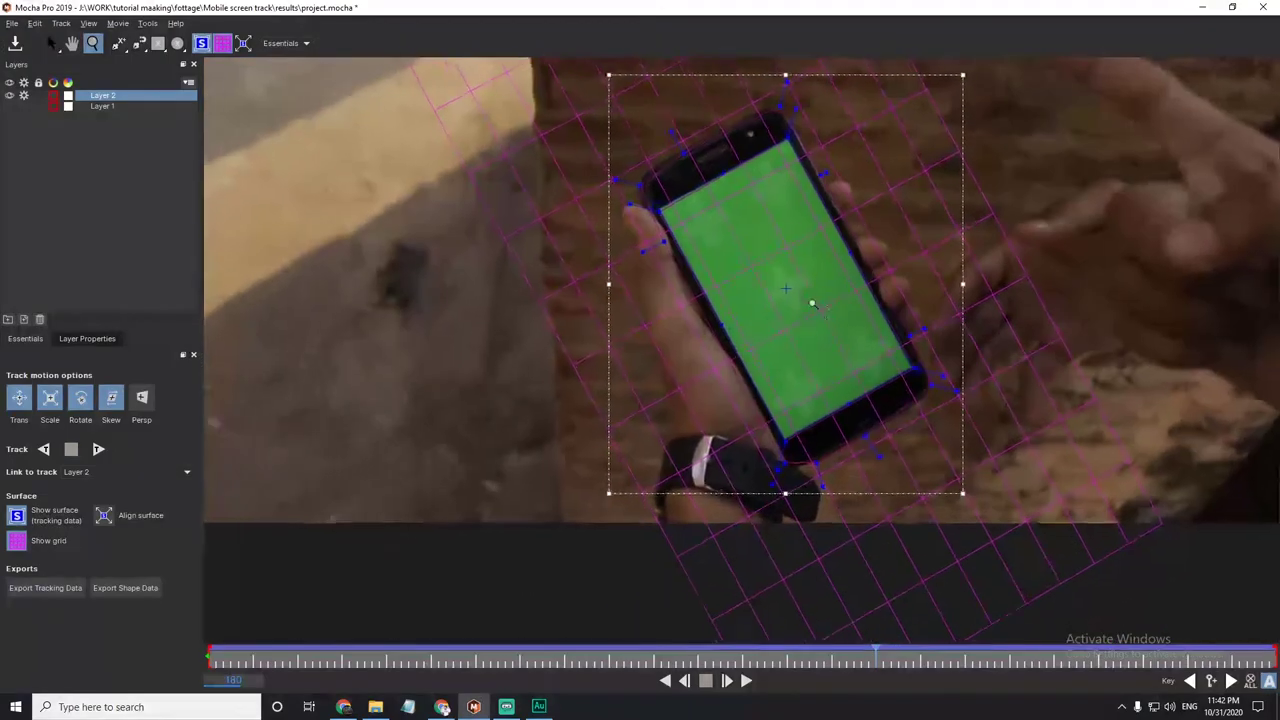
{"action": "scroll", "coordinate": [963, 207], "scroll_direction": "down", "scroll_amount": 1}
{"action": "scroll", "coordinate": [963, 207], "scroll_direction": "down", "scroll_amount": 1}
{"action": "key", "text": "x"}
{"action": "left_click_drag", "start_coordinate": [1000, 228], "coordinate": [992, 280]}
{"action": "key", "text": "s"}
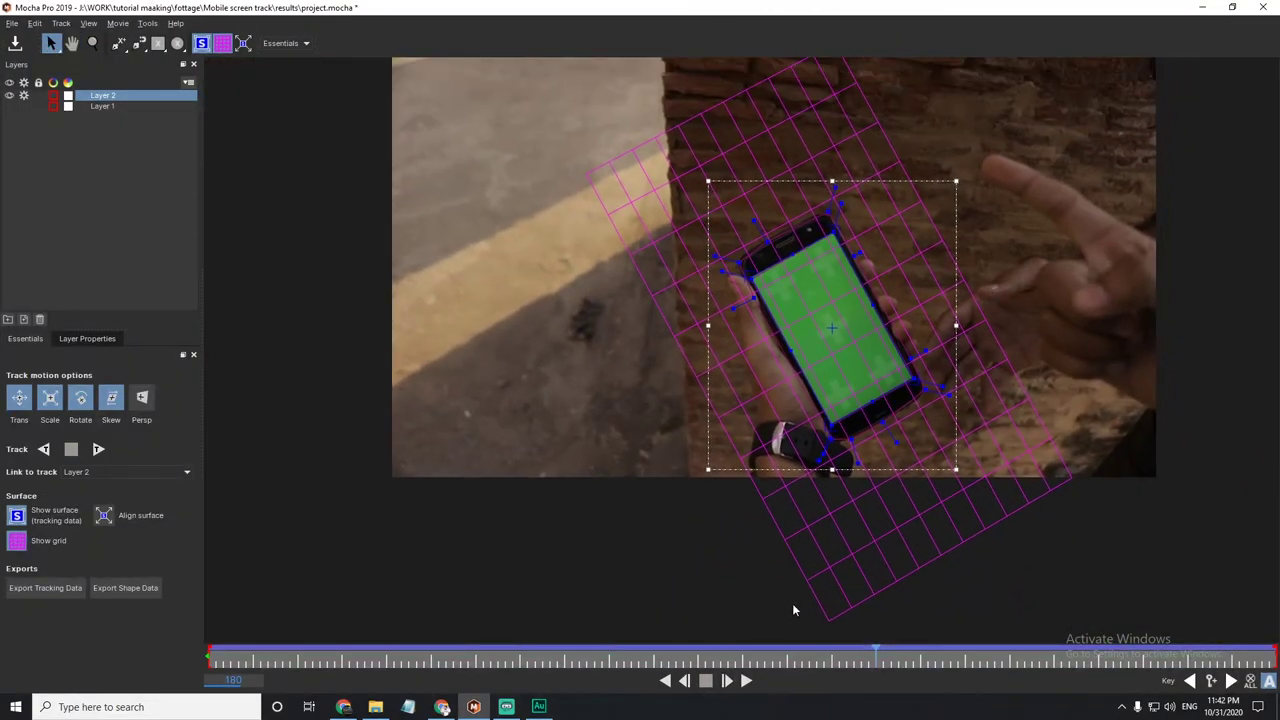
Play the shot zoomed in on the phone to review the track, stopping at frame 158.
{"action": "left_click", "coordinate": [746, 680]}
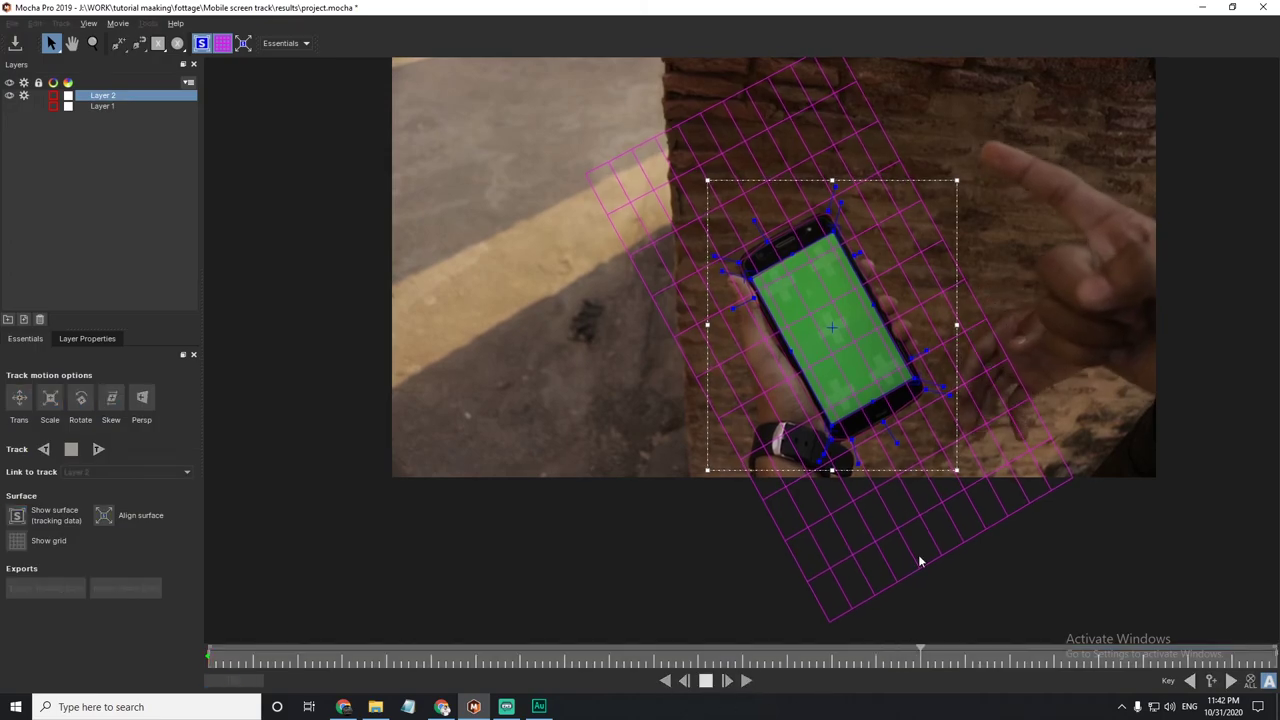
{"action": "key", "text": "z"}
{"action": "scroll", "coordinate": [982, 351], "scroll_direction": "up", "scroll_amount": 1}
{"action": "scroll", "coordinate": [1013, 212], "scroll_direction": "up", "scroll_amount": 1}
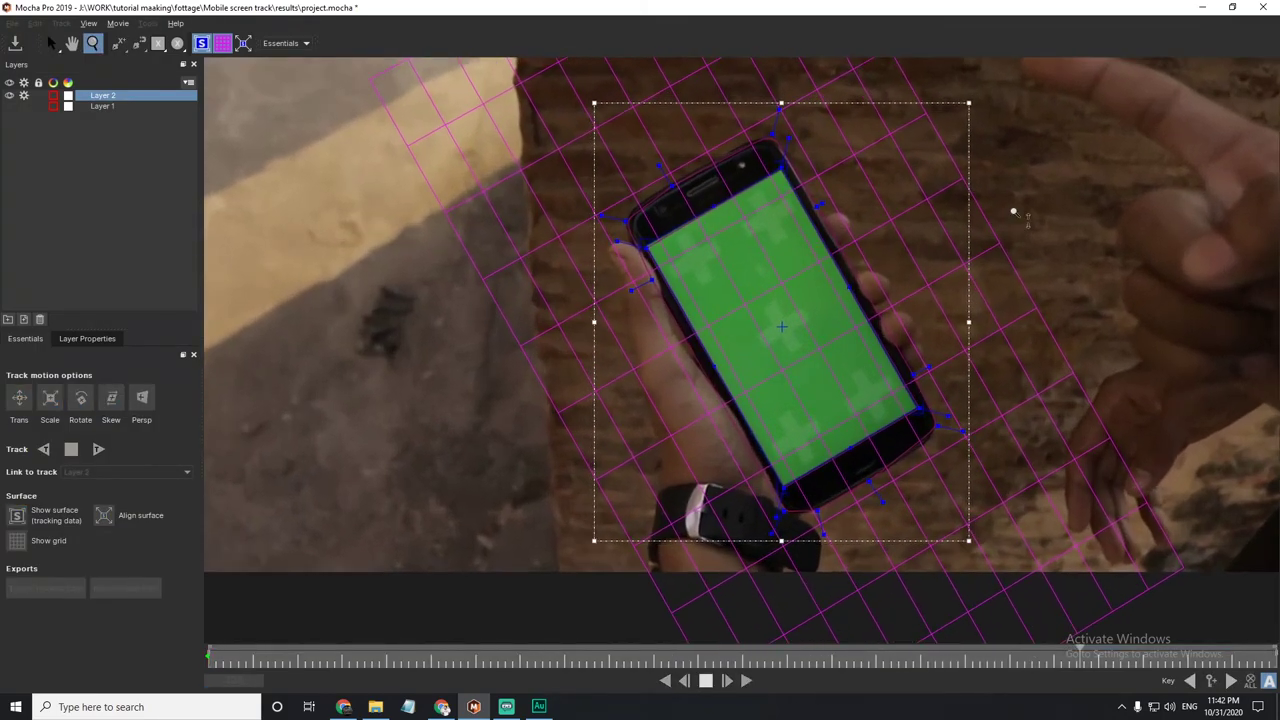
{"action": "key", "text": "s"}
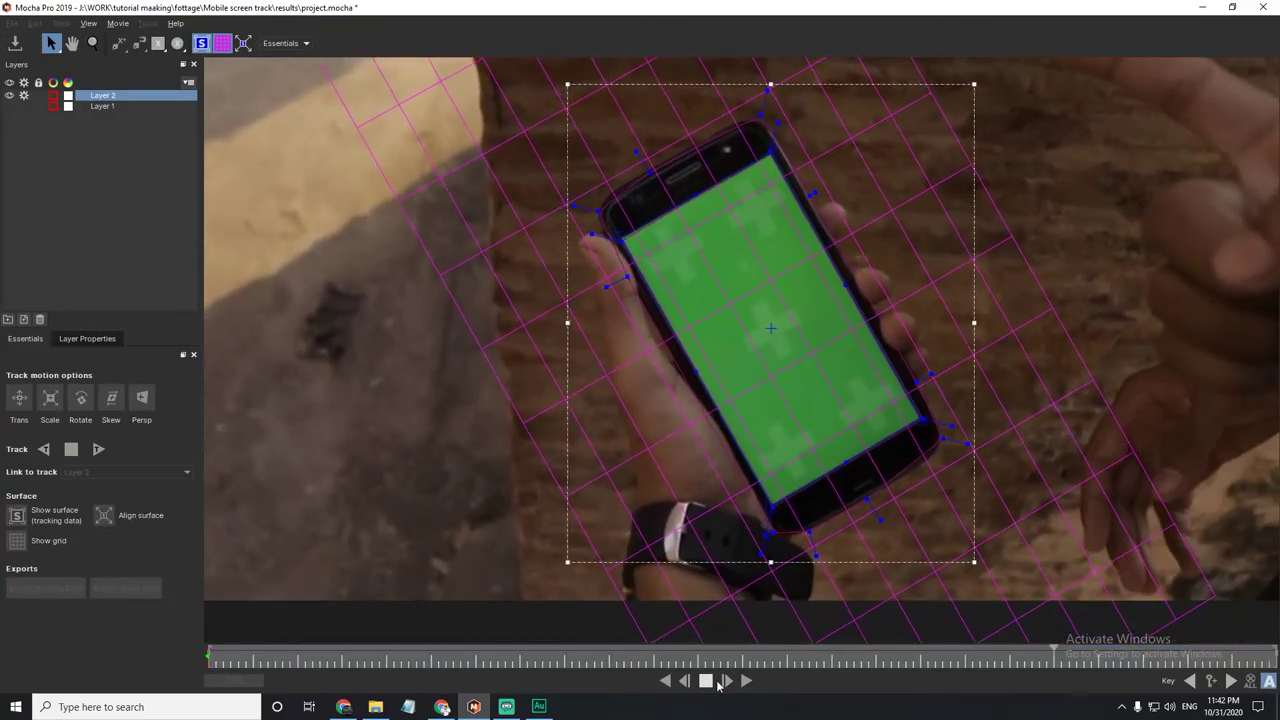
{"action": "left_click", "coordinate": [705, 684]}
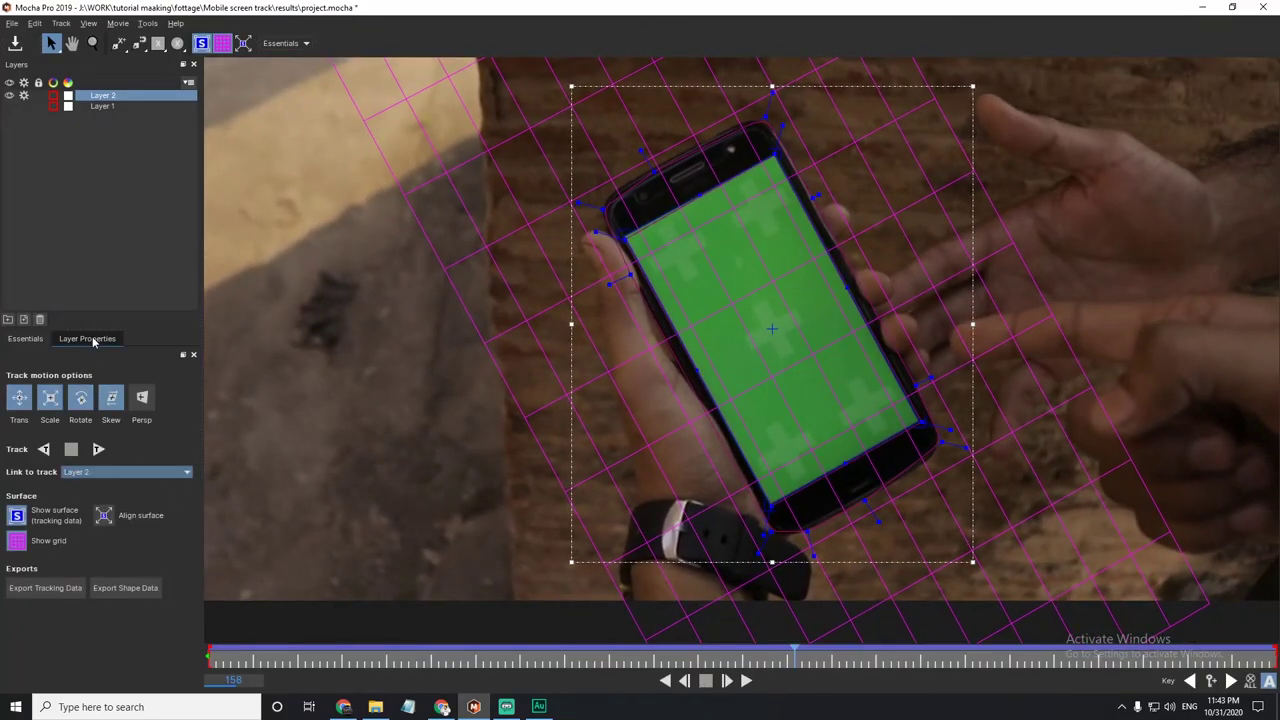
Insert the Logo clip onto the phone screen at frame 213 and play it to preview.
{"action": "left_click", "coordinate": [102, 338]}
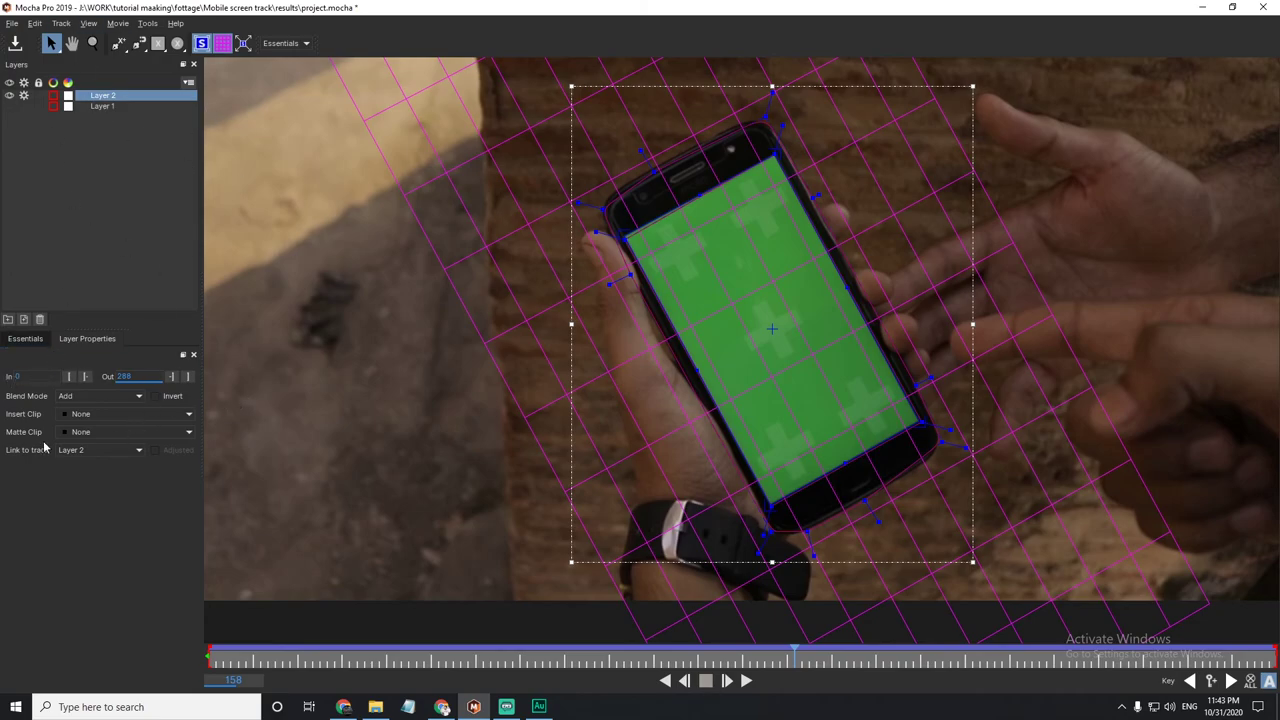
{"action": "left_click_drag", "start_coordinate": [162, 378], "coordinate": [172, 378]}
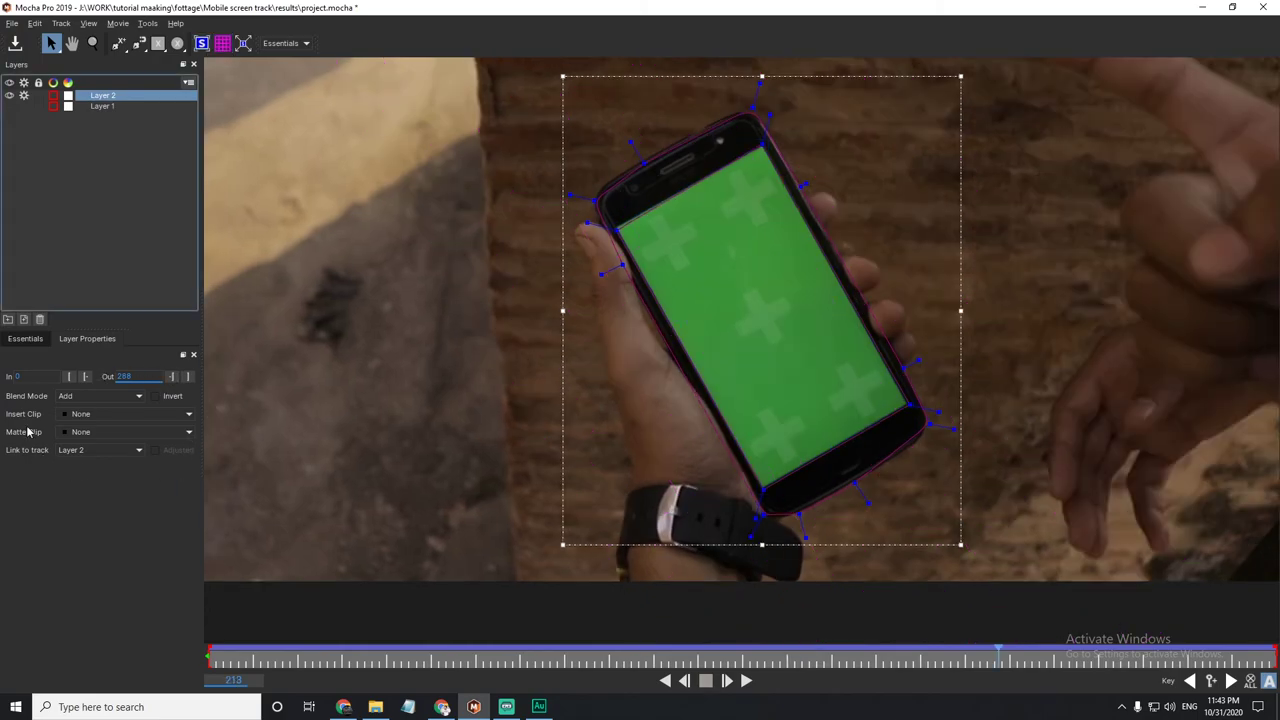
{"action": "left_click", "coordinate": [90, 415]}
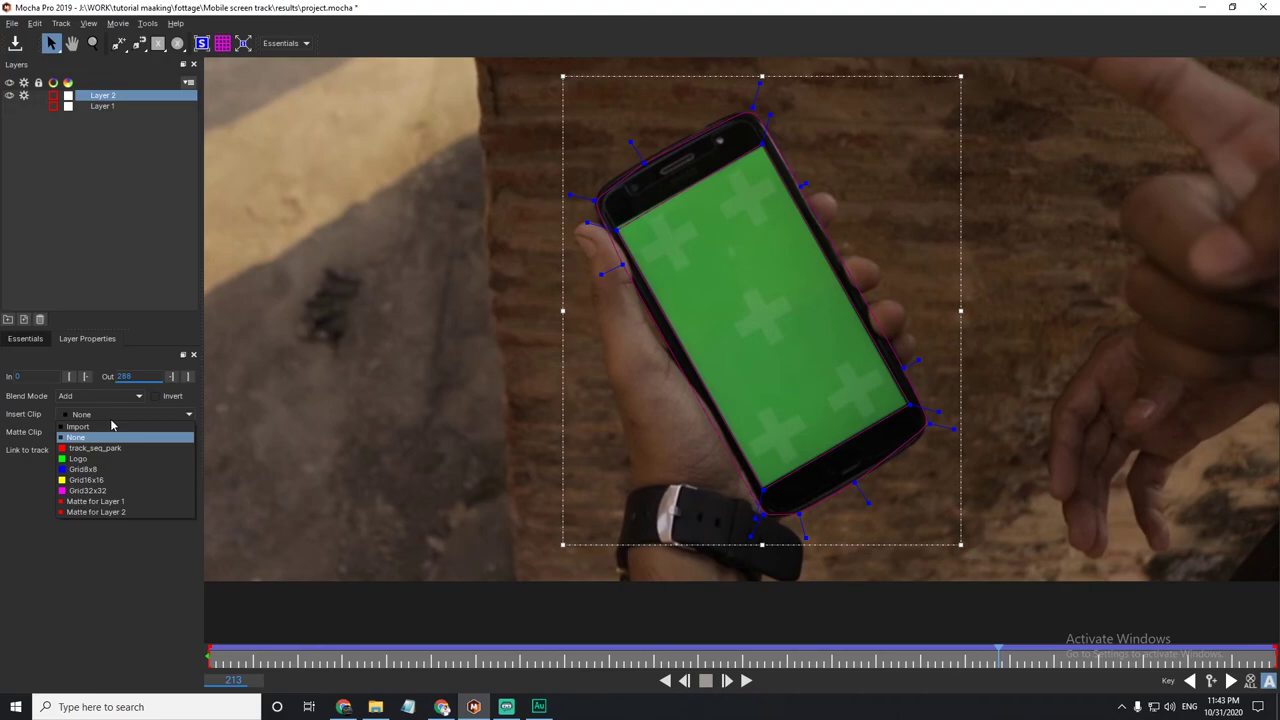
{"action": "left_click", "coordinate": [80, 459]}
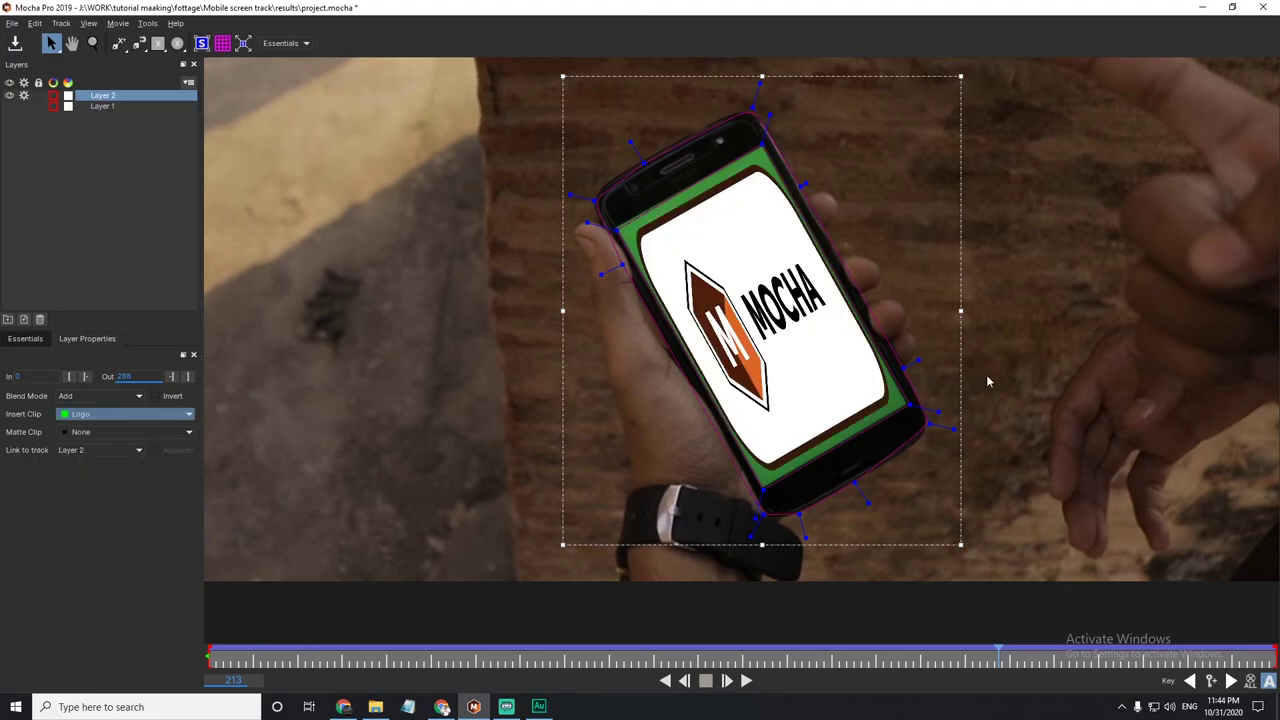
{"action": "left_click", "coordinate": [745, 681]}
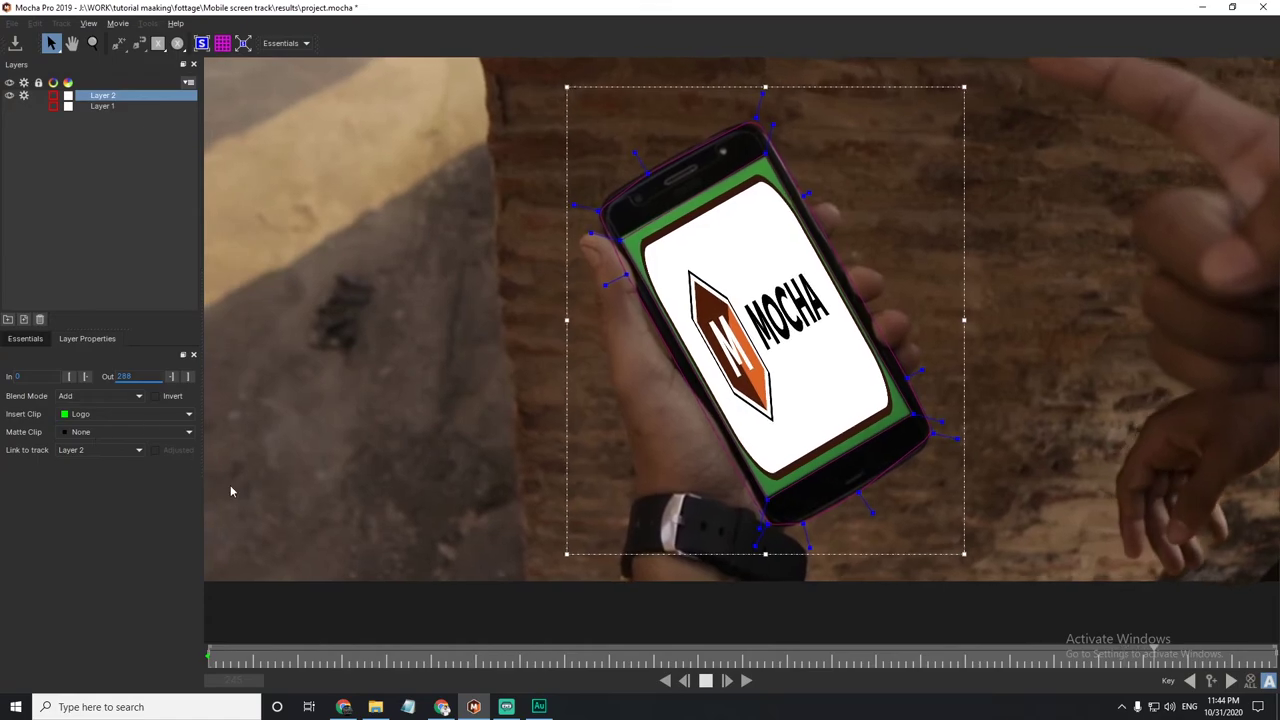
{"action": "left_click", "coordinate": [706, 681]}
Switch the insert through Grid8x8 and Grid16x16 to Grid32x32, then deselect the layer.
{"action": "left_click", "coordinate": [142, 413]}
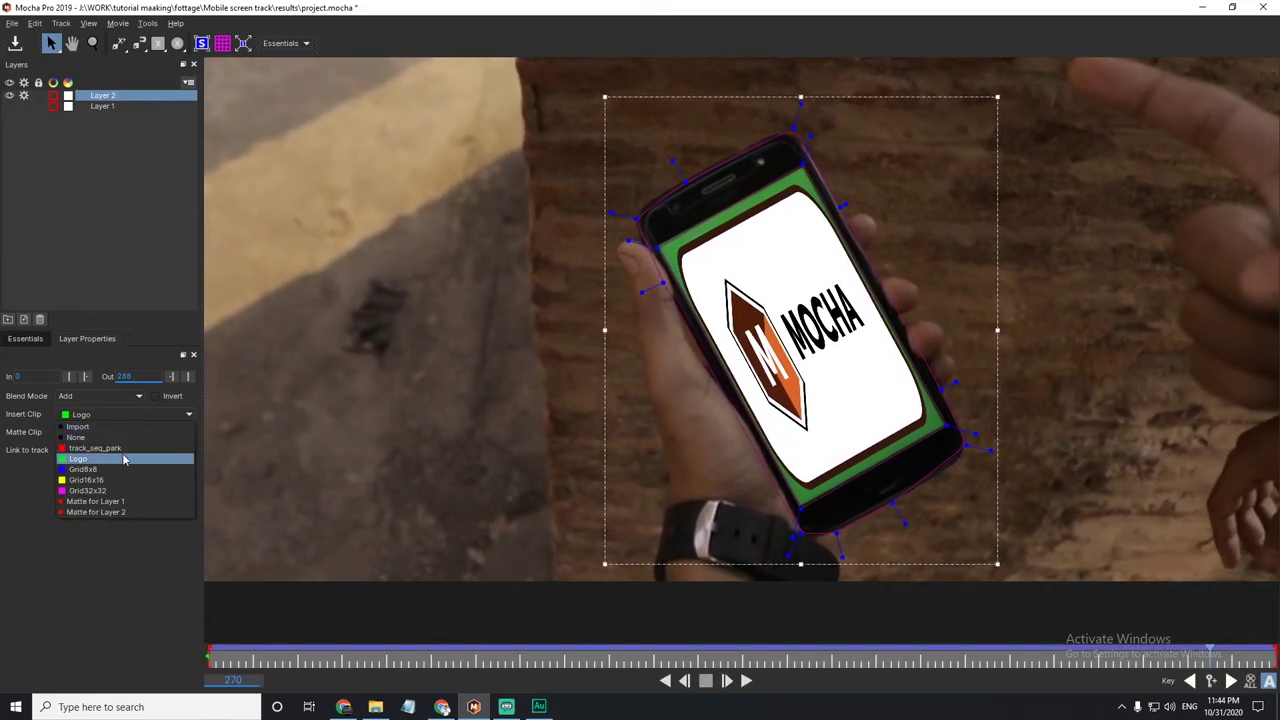
{"action": "left_click", "coordinate": [117, 468]}
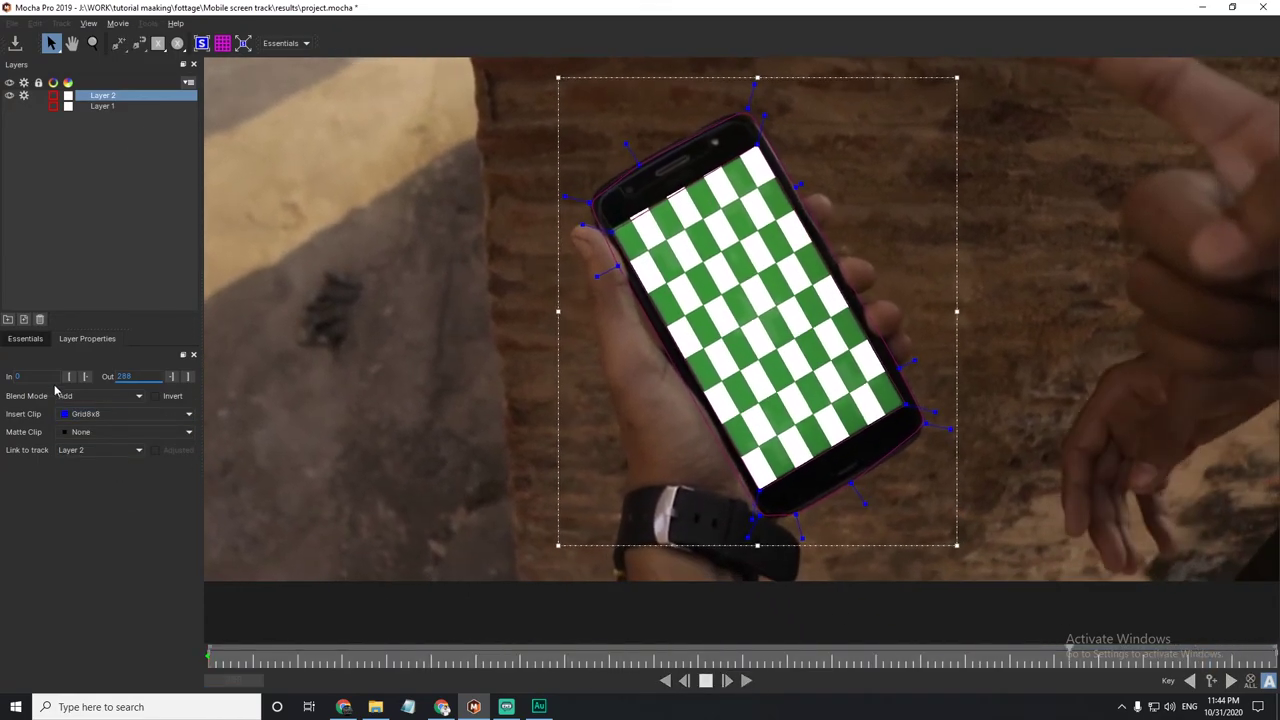
{"action": "left_click", "coordinate": [140, 413]}
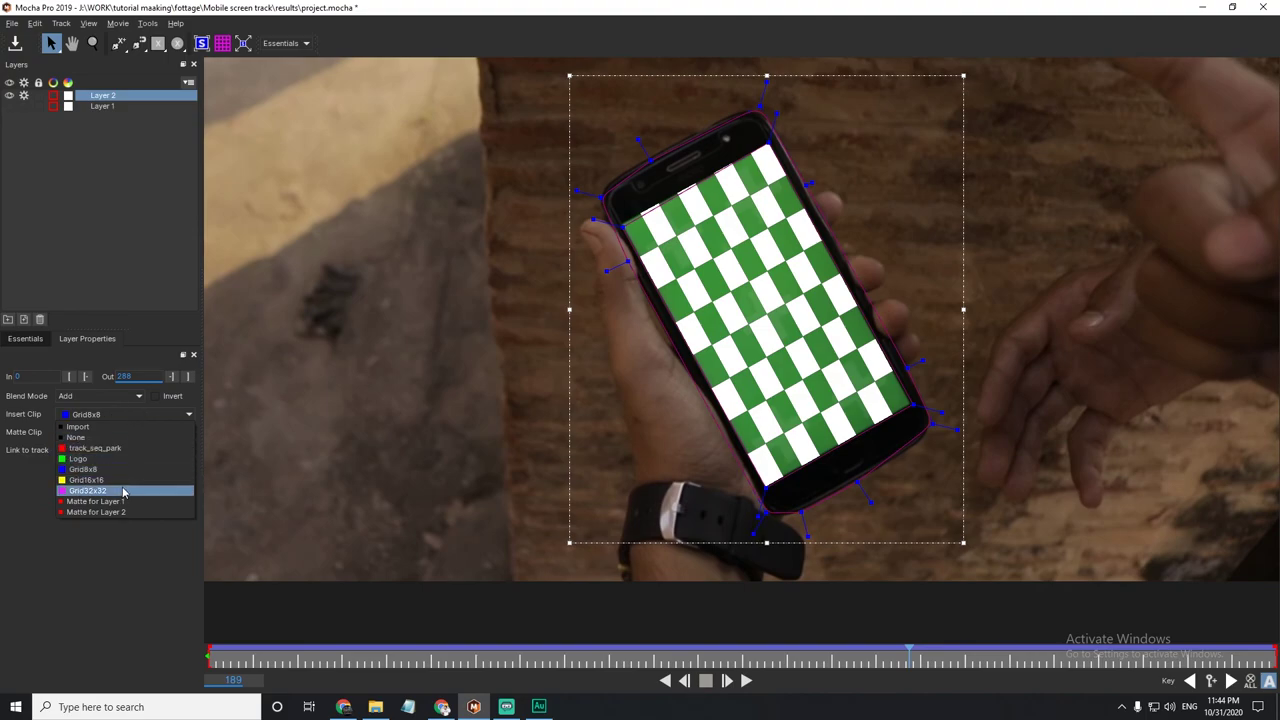
{"action": "left_click", "coordinate": [125, 481]}
{"action": "left_click", "coordinate": [117, 418]}
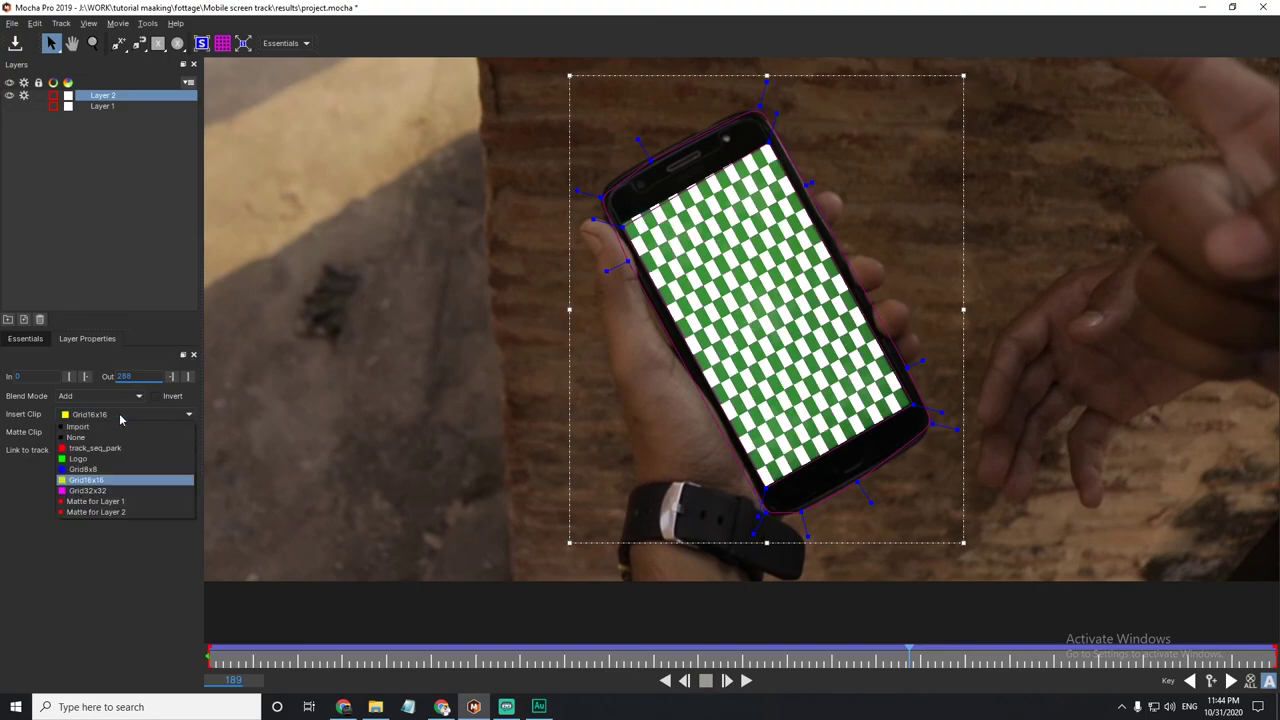
{"action": "left_click", "coordinate": [128, 498]}
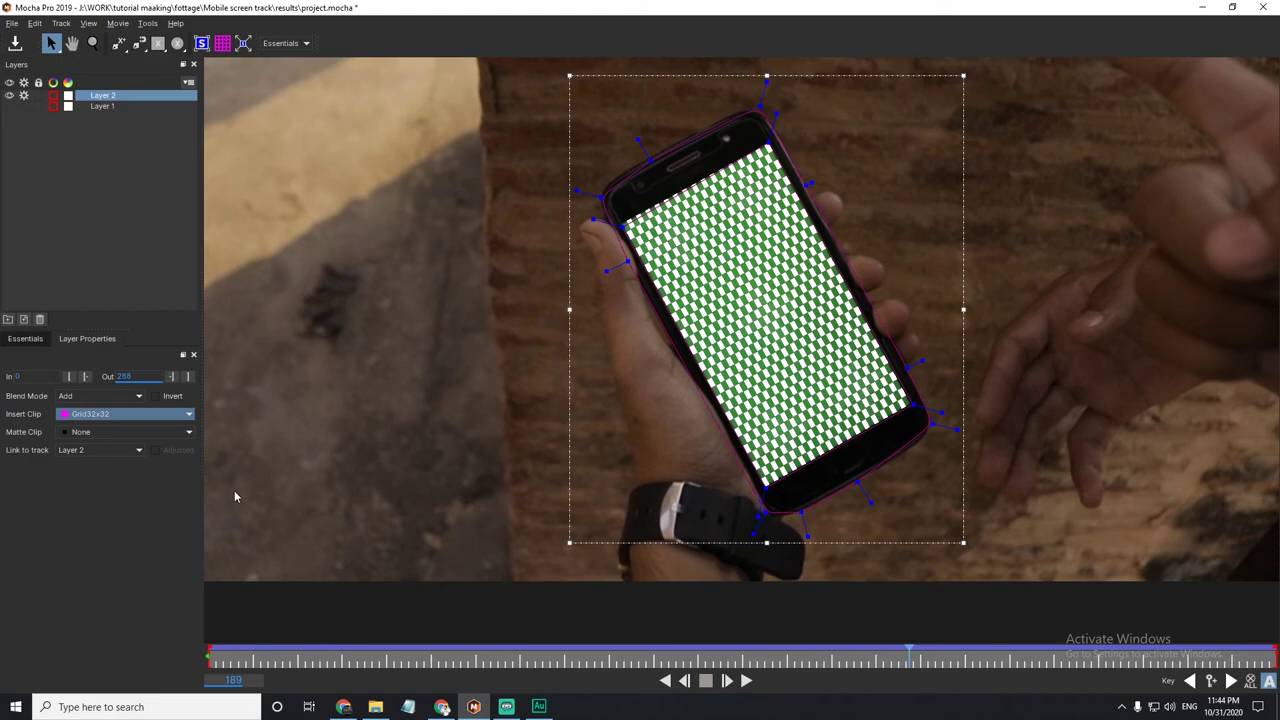
{"action": "left_click", "coordinate": [125, 415]}
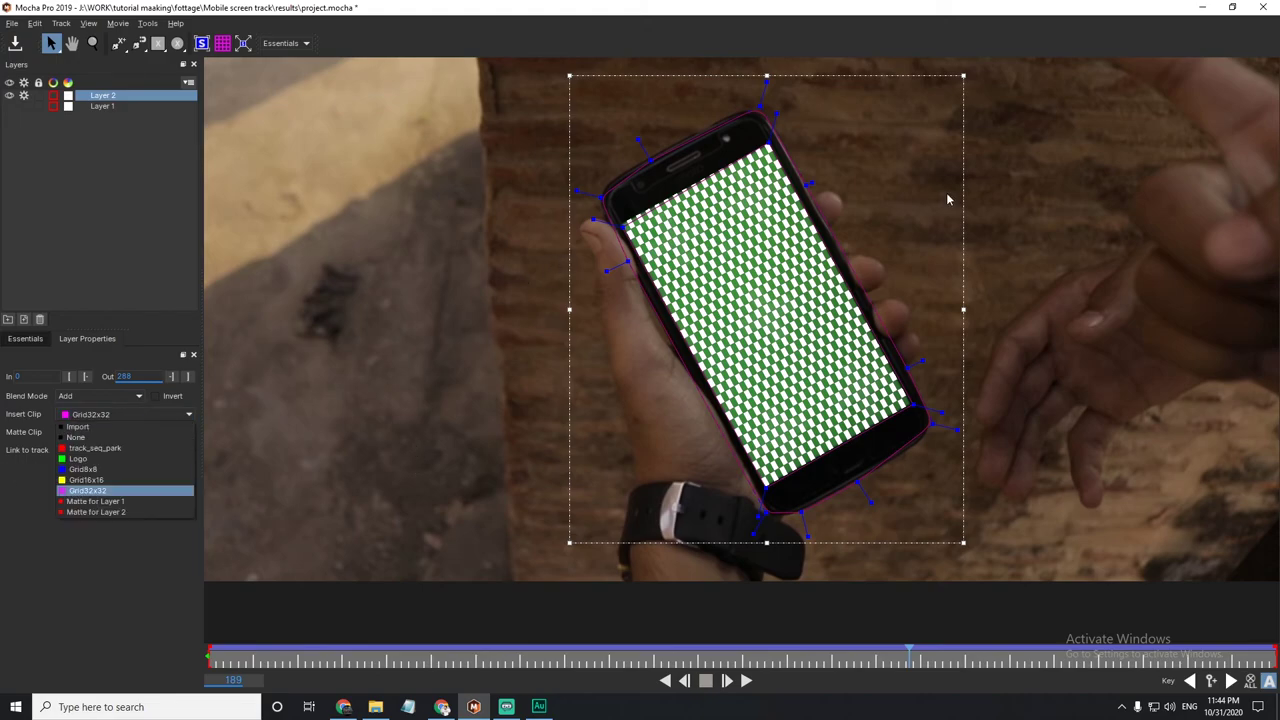
{"action": "left_click", "coordinate": [1057, 274]}
Zoom the viewer back out and select Layer 2 in the Layers panel for export.
{"action": "scroll", "coordinate": [963, 363], "scroll_direction": "up", "scroll_amount": 2}
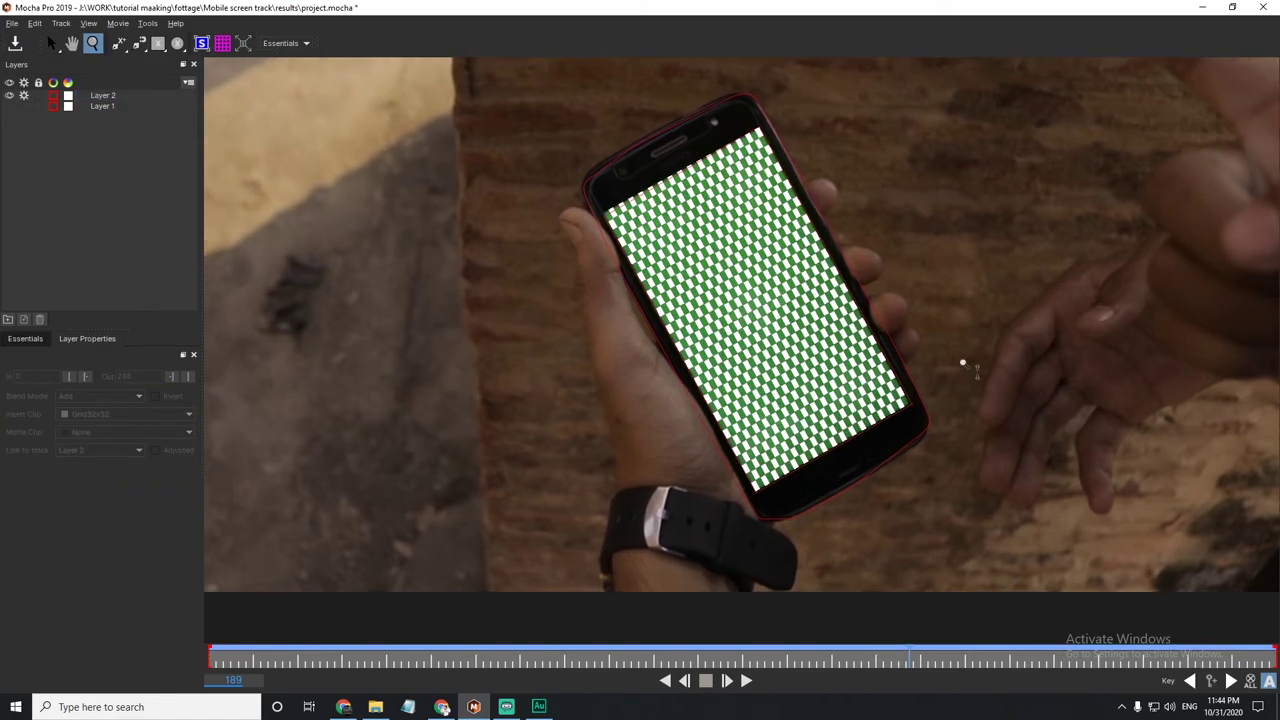
{"action": "scroll", "coordinate": [951, 306], "scroll_direction": "up", "scroll_amount": 2}
{"action": "scroll", "coordinate": [993, 296], "scroll_direction": "up", "scroll_amount": 2}
{"action": "scroll", "coordinate": [993, 296], "scroll_direction": "down", "scroll_amount": 5}
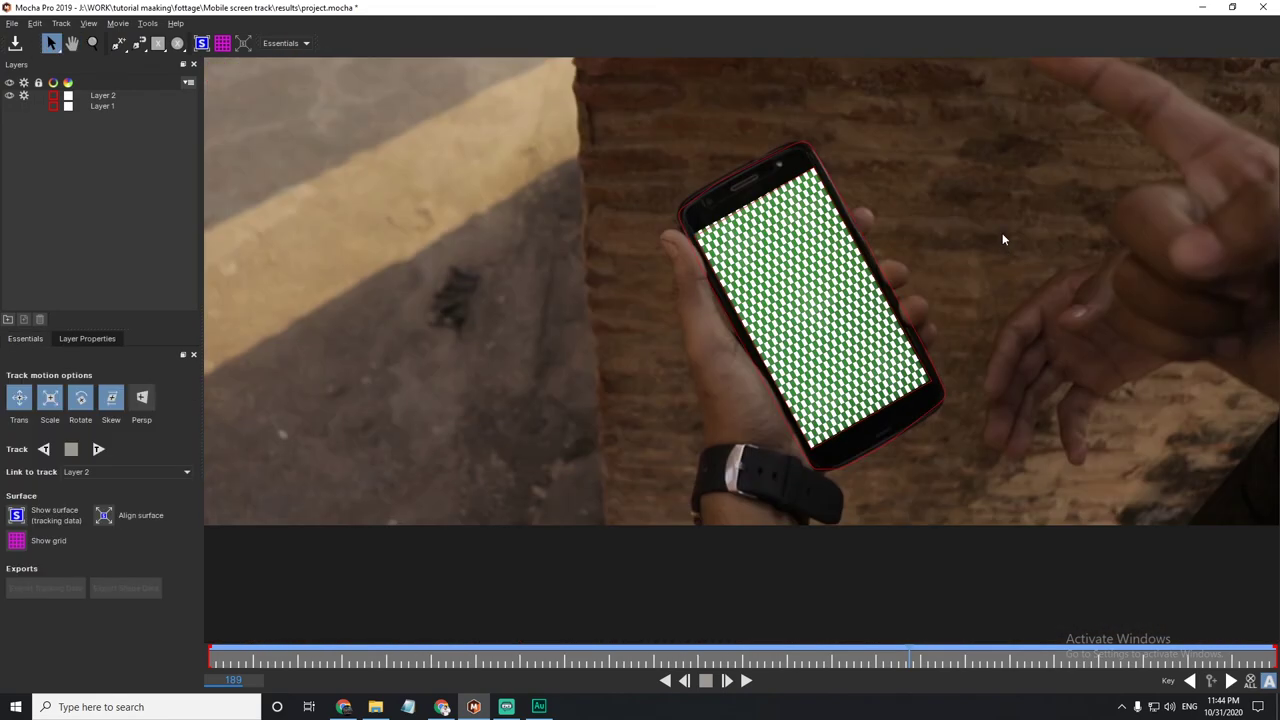
{"action": "key", "text": "z"}
{"action": "scroll", "coordinate": [1017, 304], "scroll_direction": "down", "scroll_amount": 3}
{"action": "key", "text": "s"}
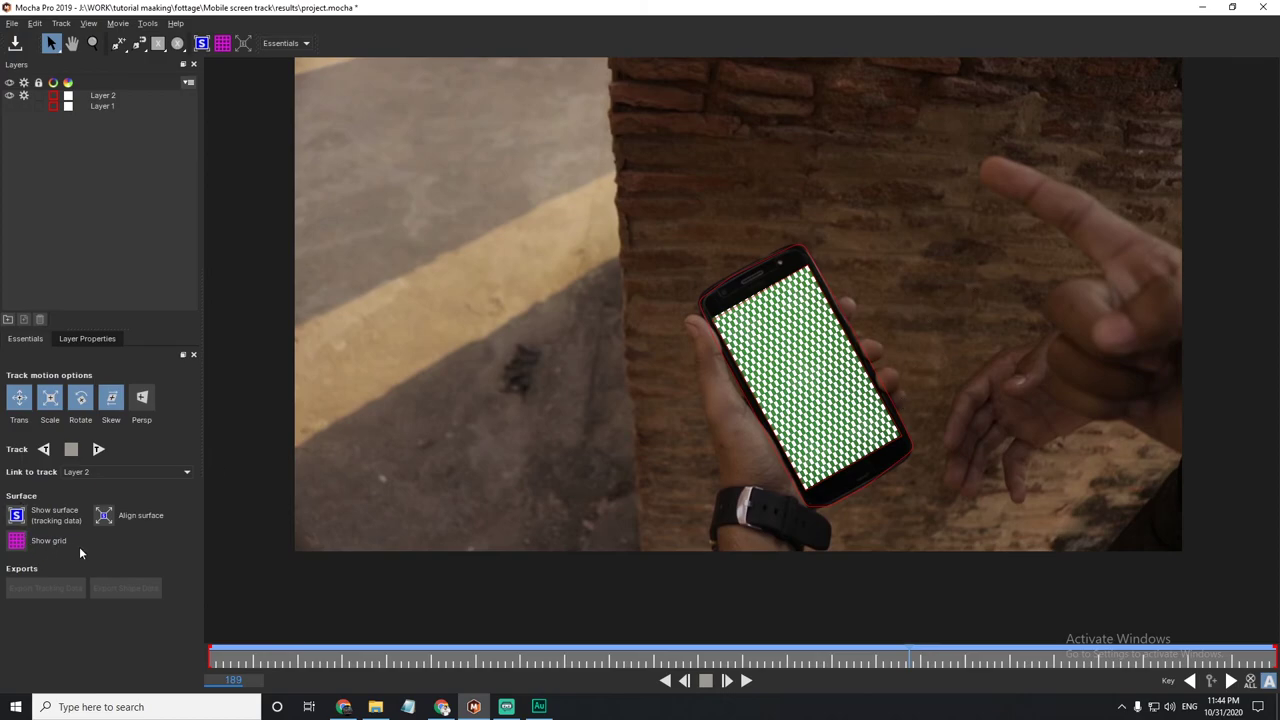
{"action": "left_click", "coordinate": [118, 97]}
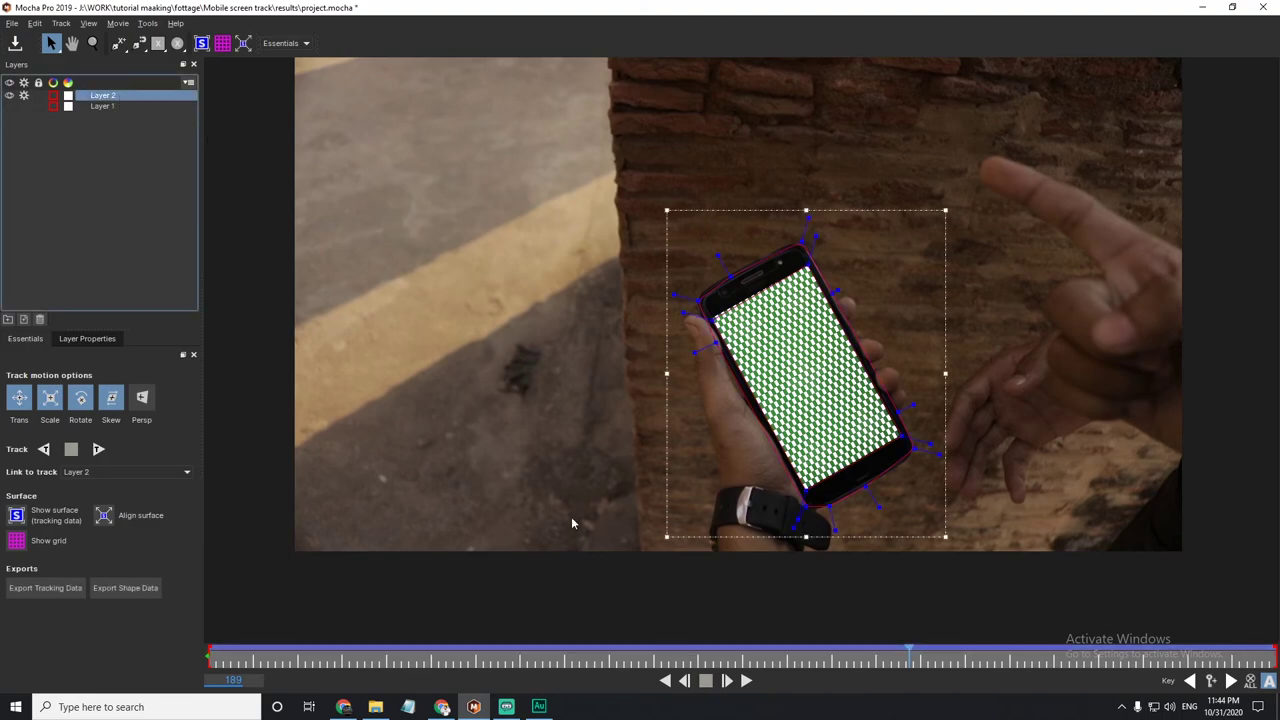
Copy Layer 2's tracking data to the clipboard in Nuke Corner Pin (*.nk) format.
{"action": "left_click", "coordinate": [45, 588]}
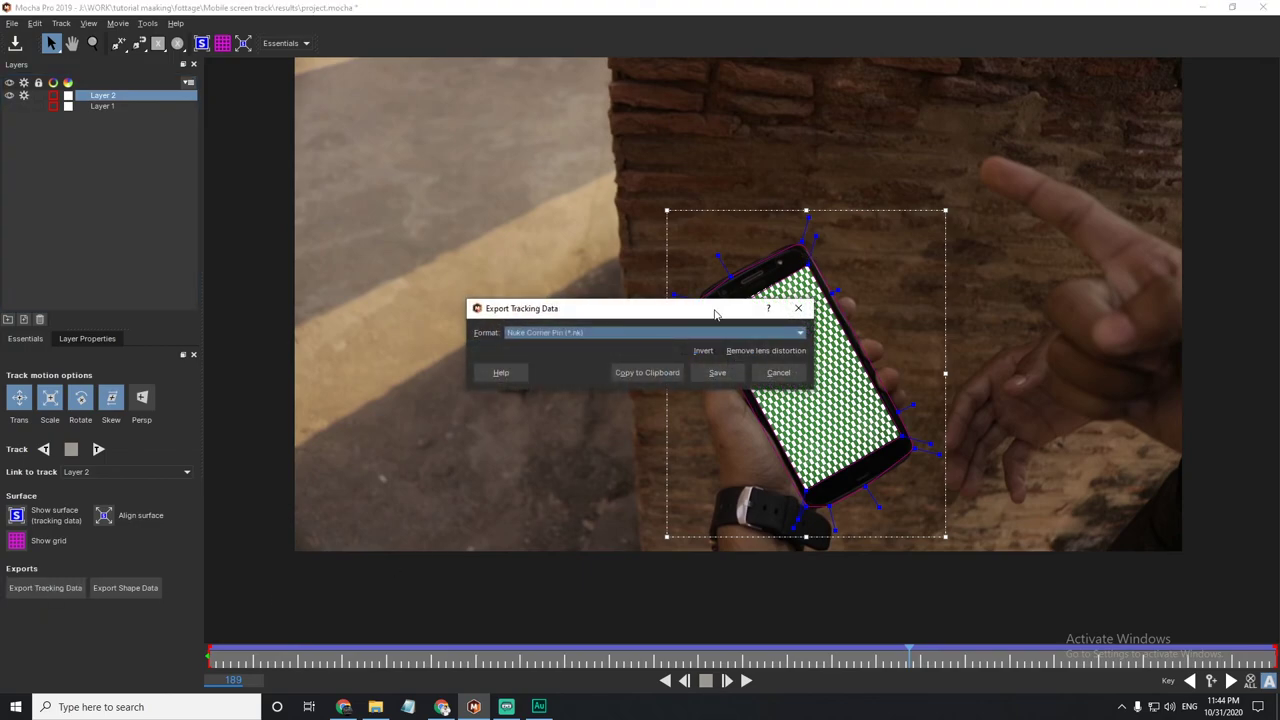
{"action": "left_click", "coordinate": [678, 341]}
{"action": "key", "text": "Escape"}
{"action": "left_click", "coordinate": [601, 335]}
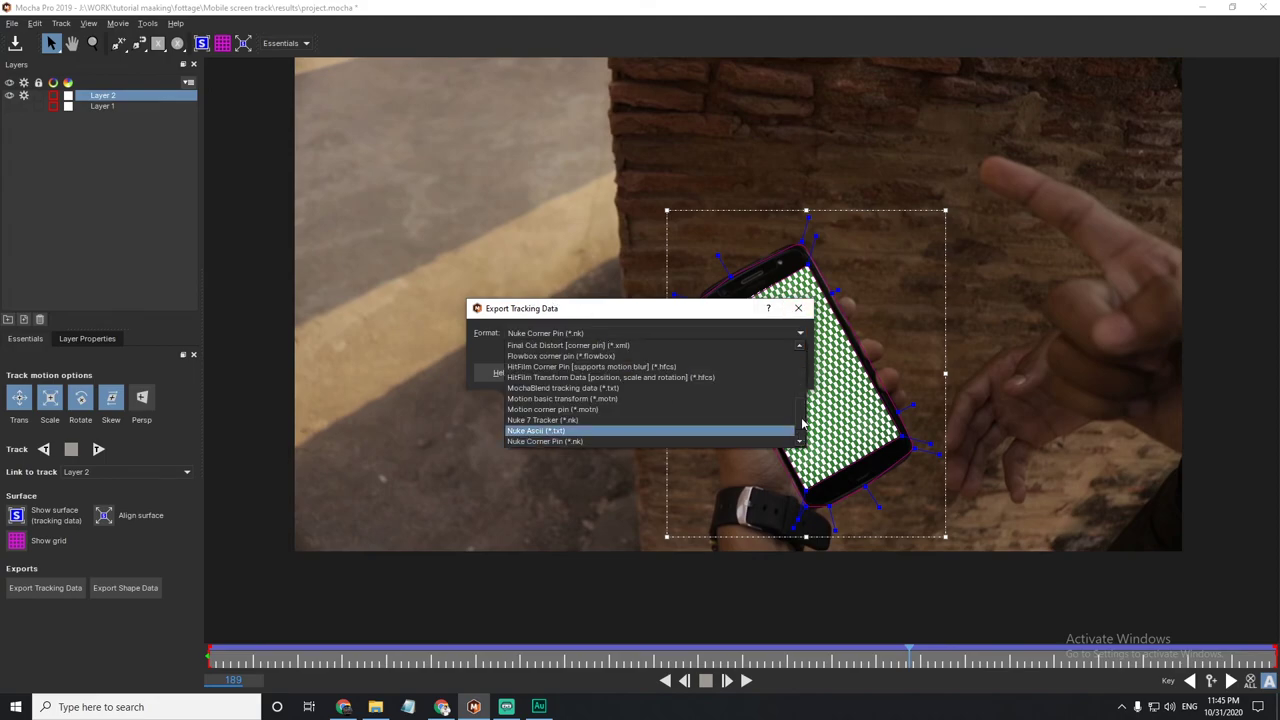
{"action": "left_click_drag", "start_coordinate": [805, 417], "coordinate": [799, 340]}
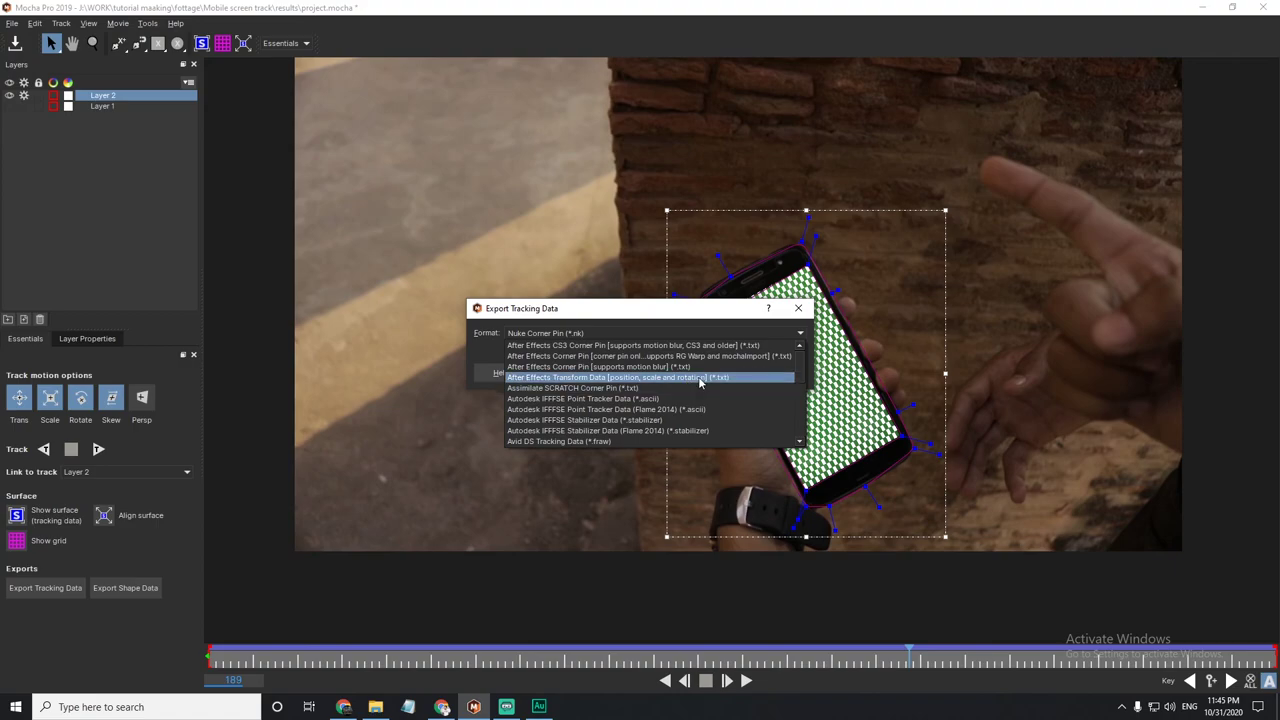
{"action": "left_click_drag", "start_coordinate": [800, 372], "coordinate": [807, 393]}
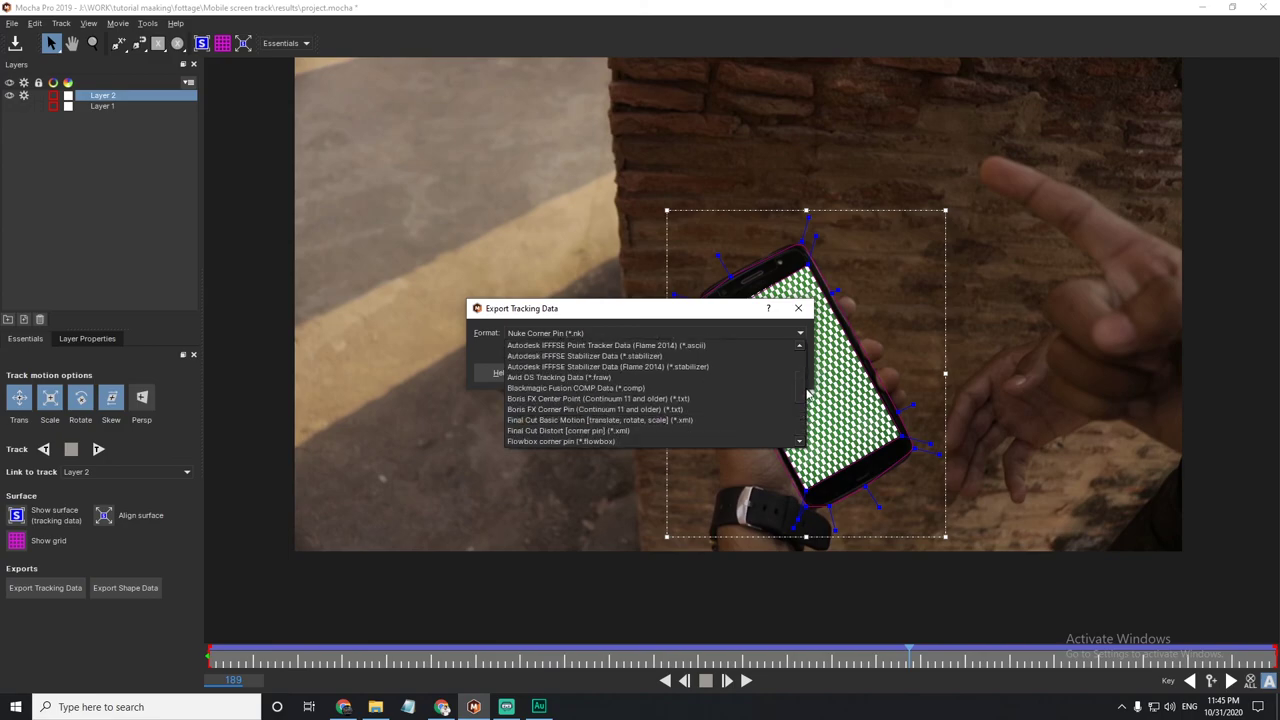
{"action": "scroll", "coordinate": [807, 393], "scroll_direction": "down", "scroll_amount": 1}
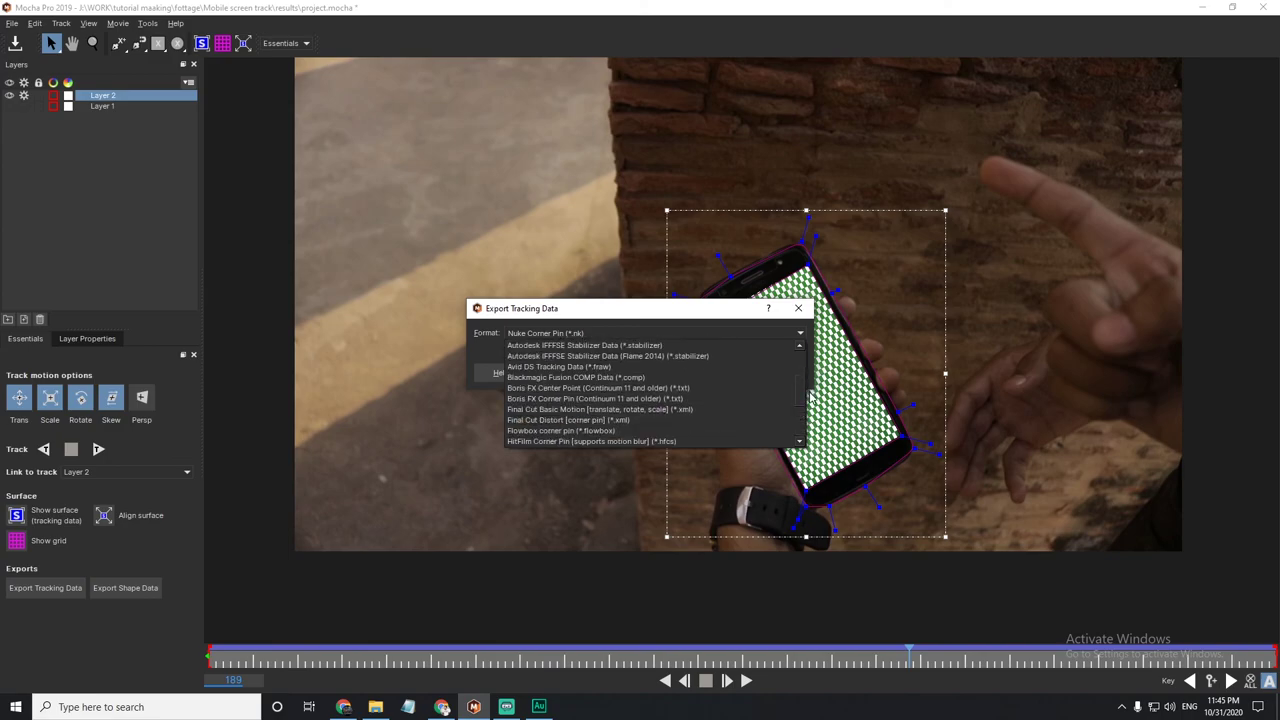
{"action": "scroll", "coordinate": [807, 385], "scroll_direction": "down", "scroll_amount": 3}
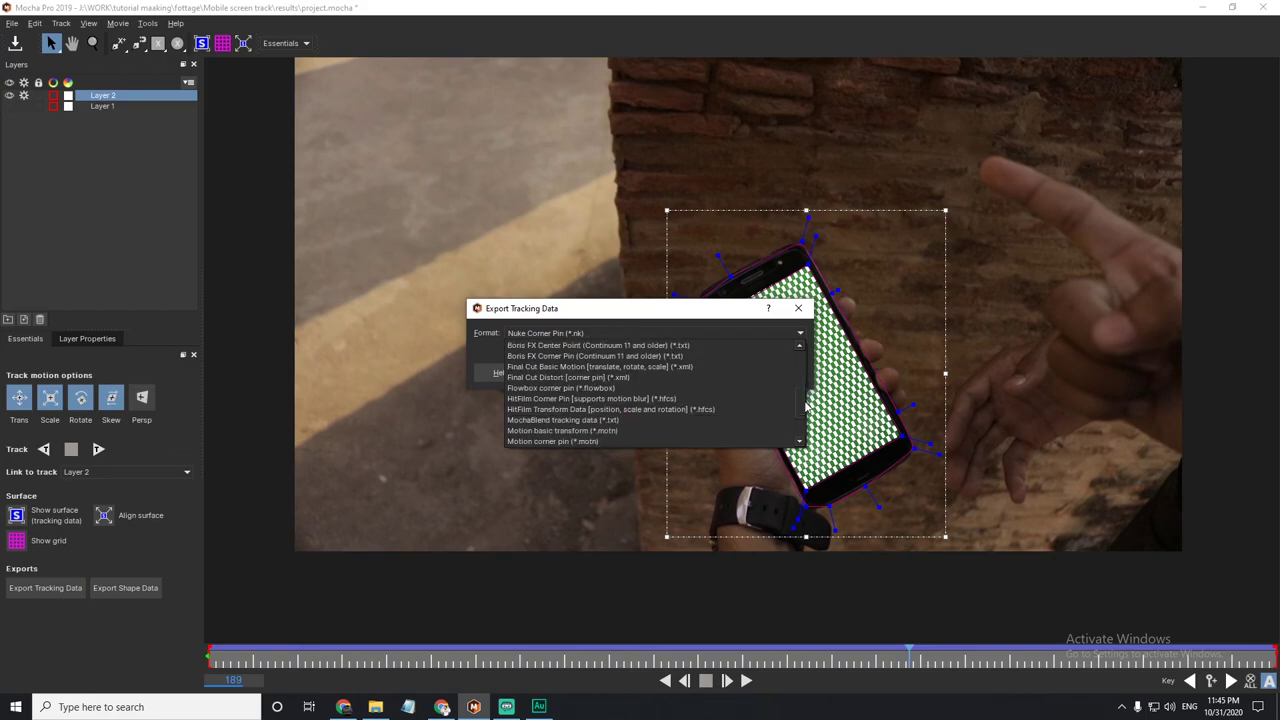
{"action": "scroll", "coordinate": [807, 385], "scroll_direction": "down", "scroll_amount": 3}
{"action": "scroll", "coordinate": [807, 385], "scroll_direction": "down", "scroll_amount": 2}
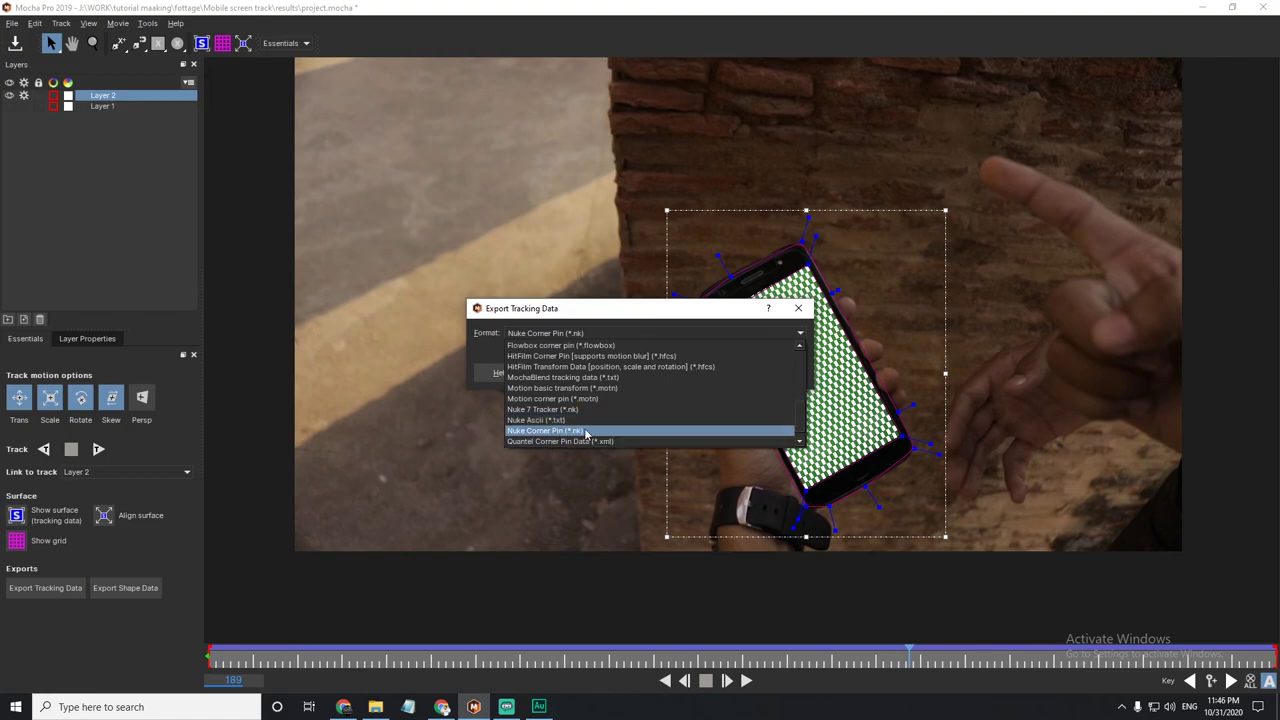
{"action": "left_click", "coordinate": [587, 431]}
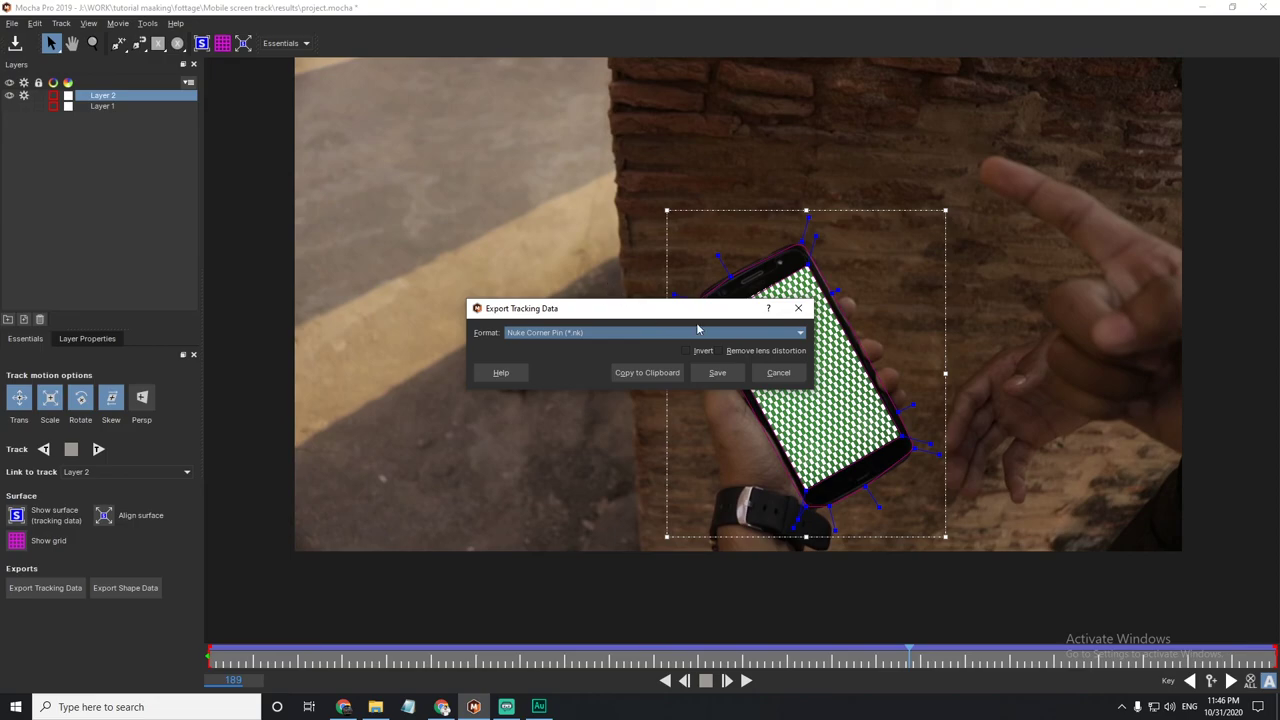
{"action": "left_click", "coordinate": [667, 374]}
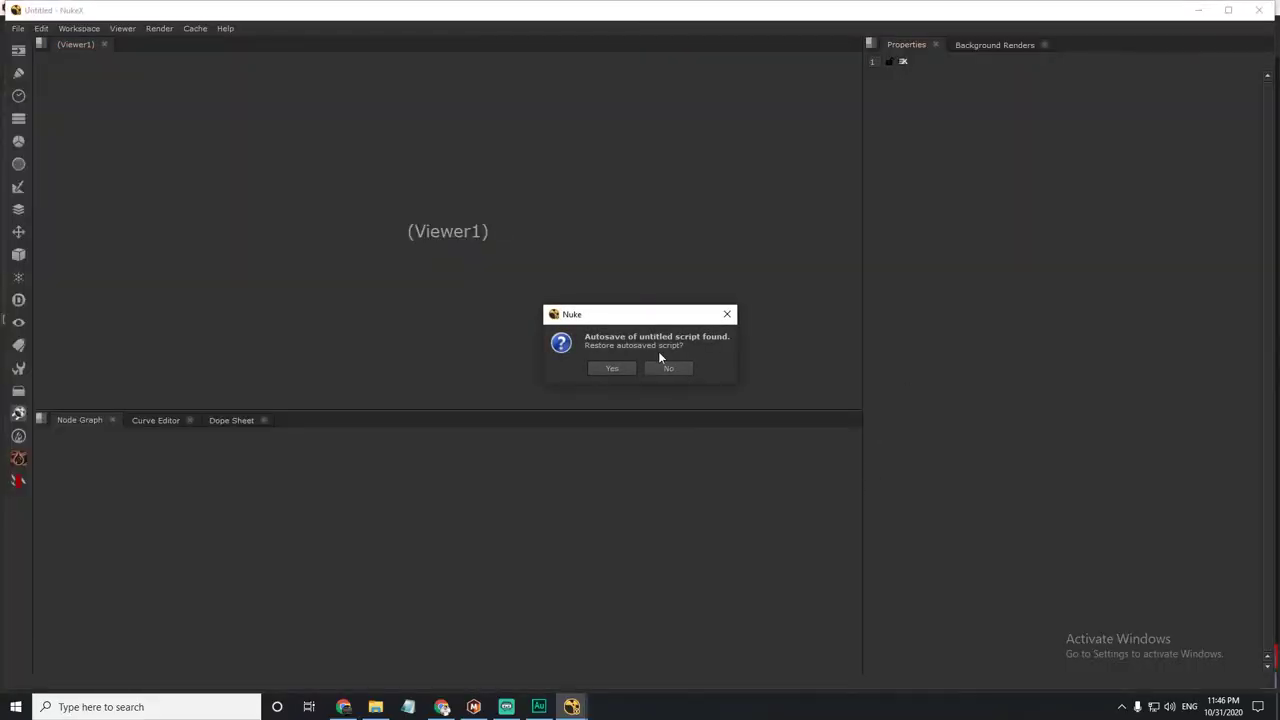
Decline the autosave restore, place Viewer1 below Read5 and position the pasted CornerPin2D_Layer_2 node.
{"action": "left_click", "coordinate": [660, 366]}
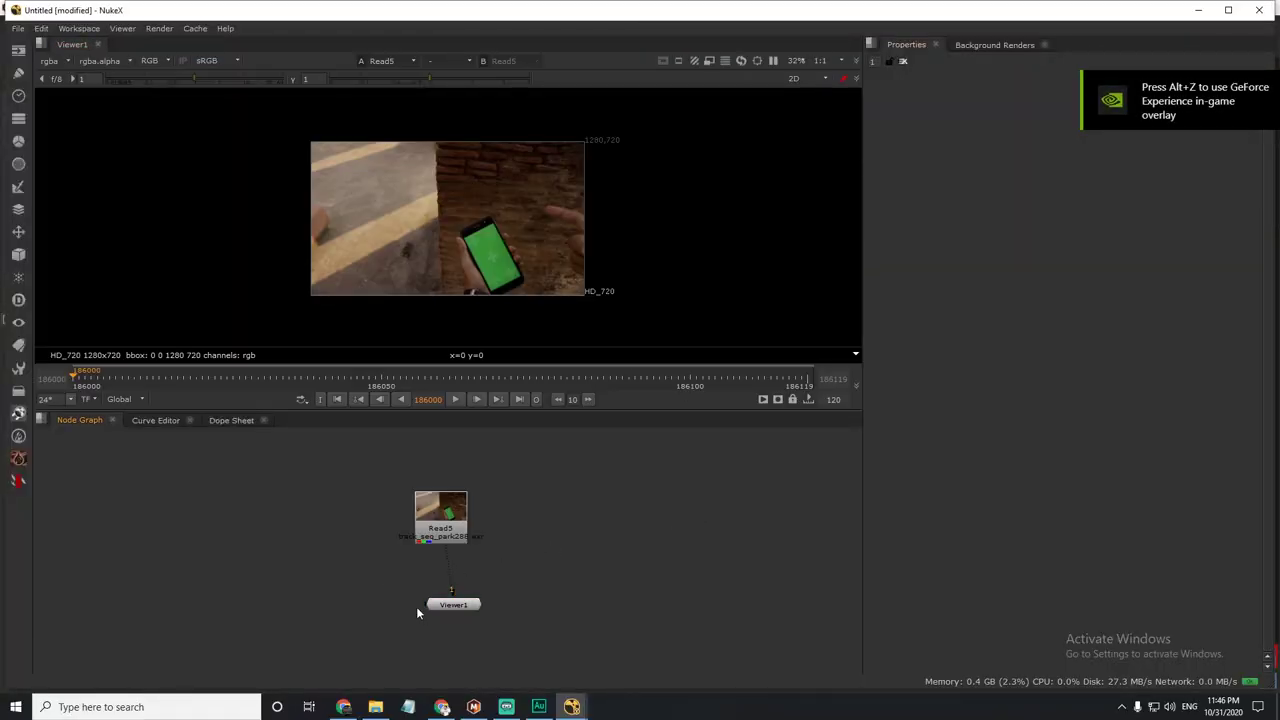
{"action": "left_click_drag", "start_coordinate": [445, 612], "coordinate": [429, 622]}
{"action": "left_click", "coordinate": [306, 565]}
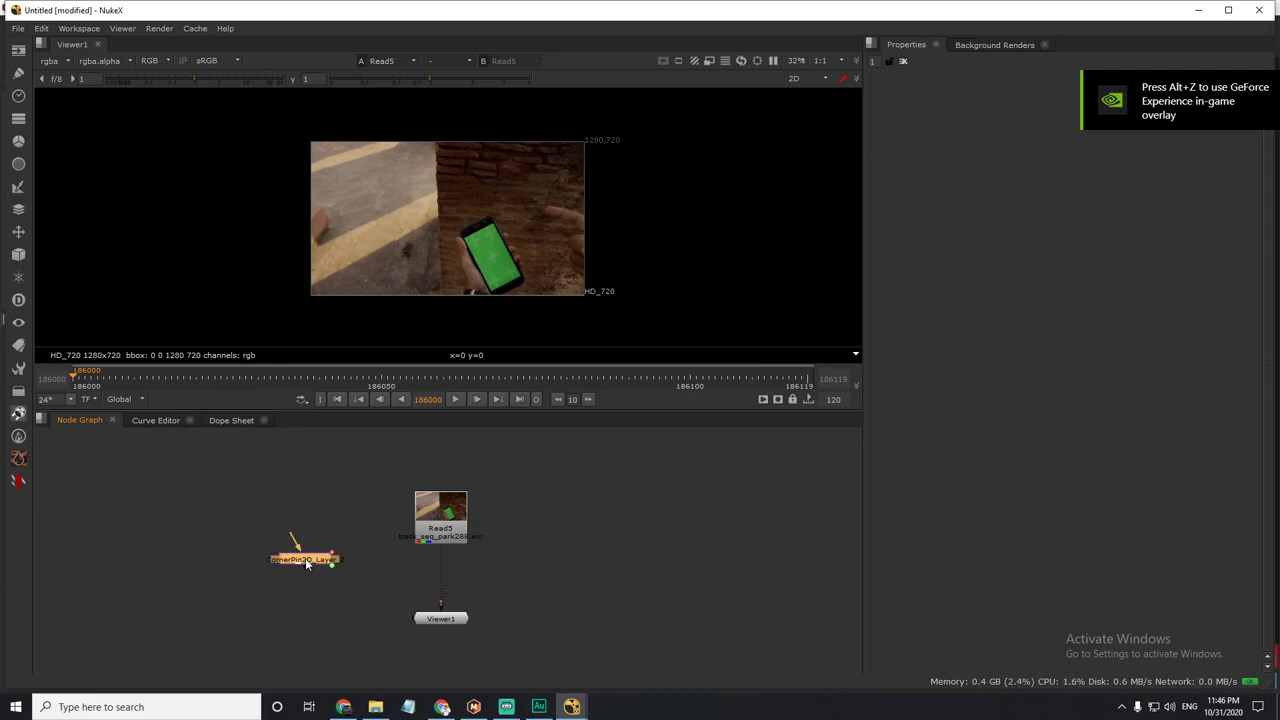
{"action": "mouse_move", "coordinate": [305, 558]}
{"action": "left_mouse_down"}
{"action": "mouse_move", "coordinate": [337, 573]}
{"action": "mouse_move", "coordinate": [486, 582]}
{"action": "left_mouse_up"}
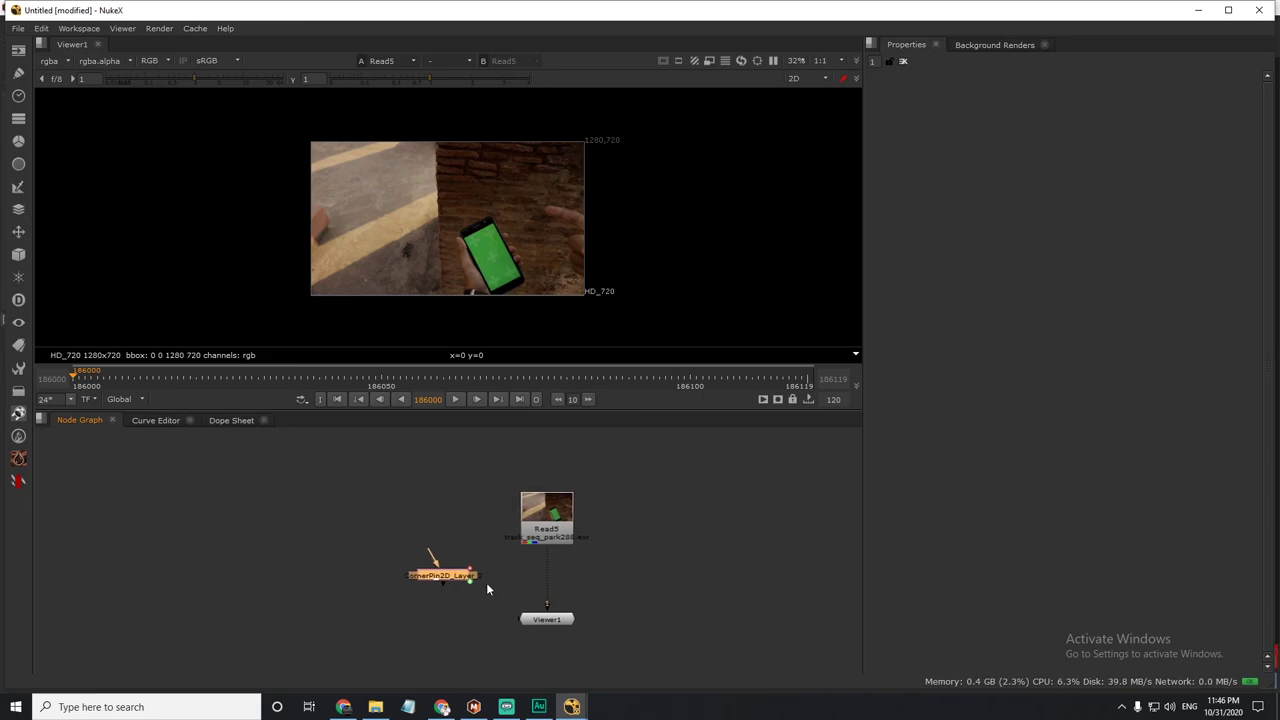
{"action": "scroll", "coordinate": [486, 589], "scroll_direction": "up", "scroll_amount": 3}
Open CornerPin2D_Layer_2's settings and maximise the viewer, centred on the phone's tracked corners.
{"action": "double_click", "coordinate": [500, 580]}
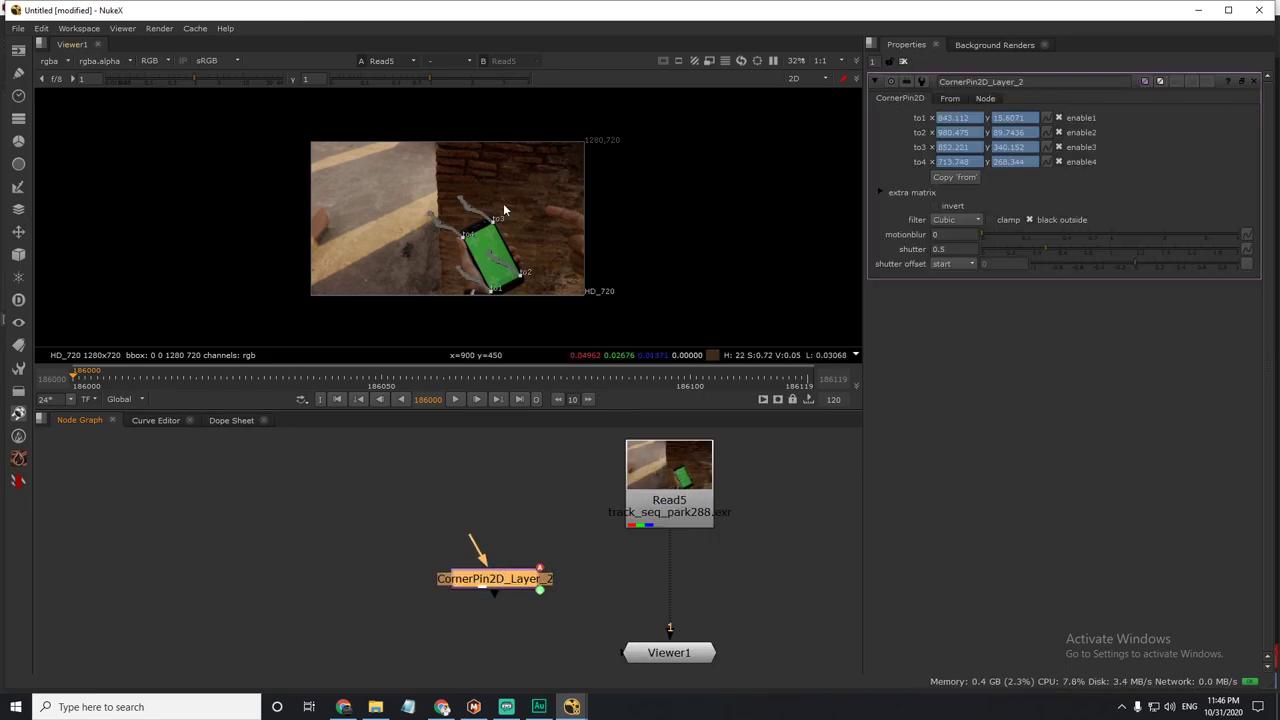
{"action": "scroll", "coordinate": [504, 211], "scroll_direction": "up", "scroll_amount": 2}
{"action": "scroll", "coordinate": [504, 211], "scroll_direction": "up", "scroll_amount": 2}
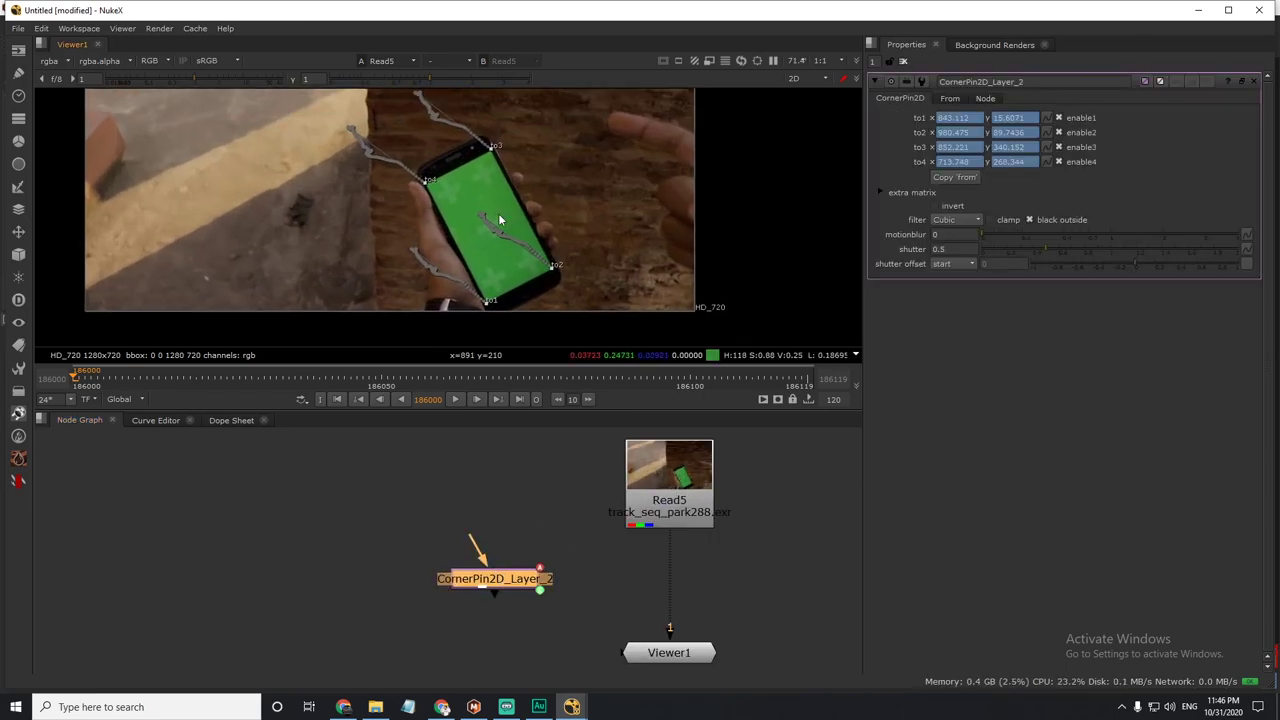
{"action": "key", "text": "space"}
{"action": "scroll", "coordinate": [568, 242], "scroll_direction": "up", "scroll_amount": 2}
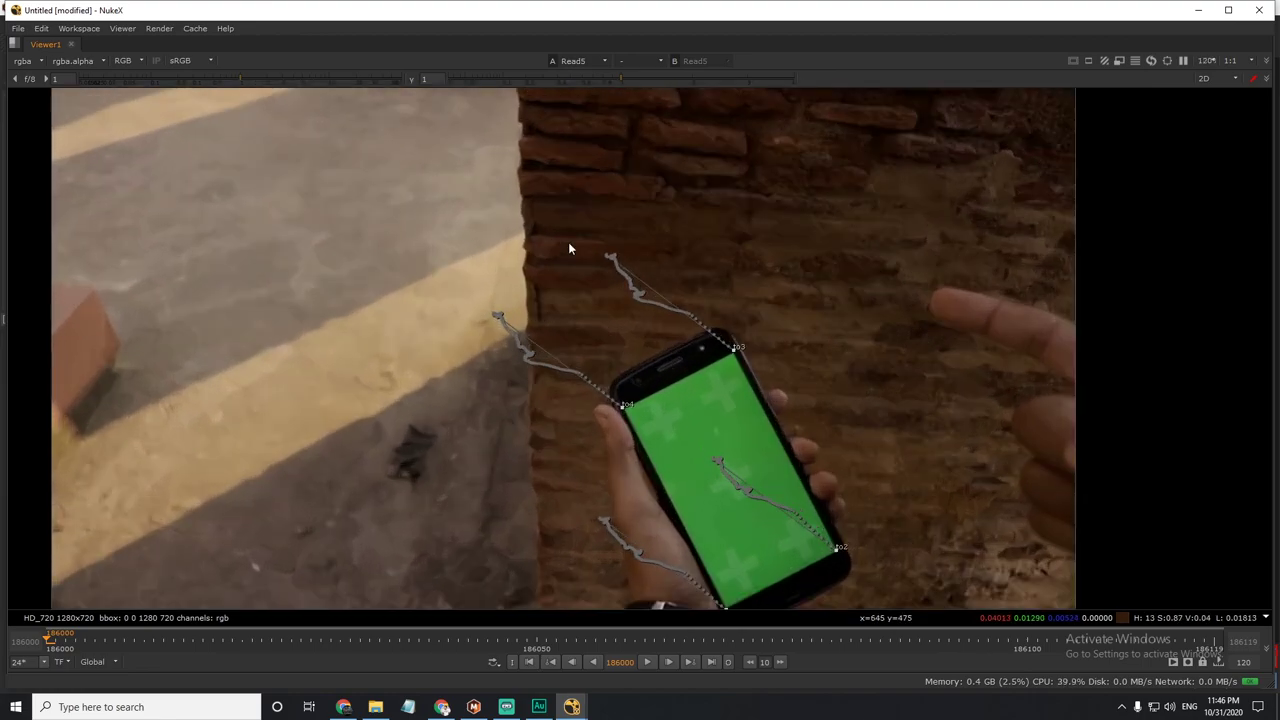
{"action": "scroll", "coordinate": [694, 345], "scroll_direction": "down", "scroll_amount": 2}
{"action": "left_click_drag", "start_coordinate": [694, 349], "coordinate": [678, 316]}
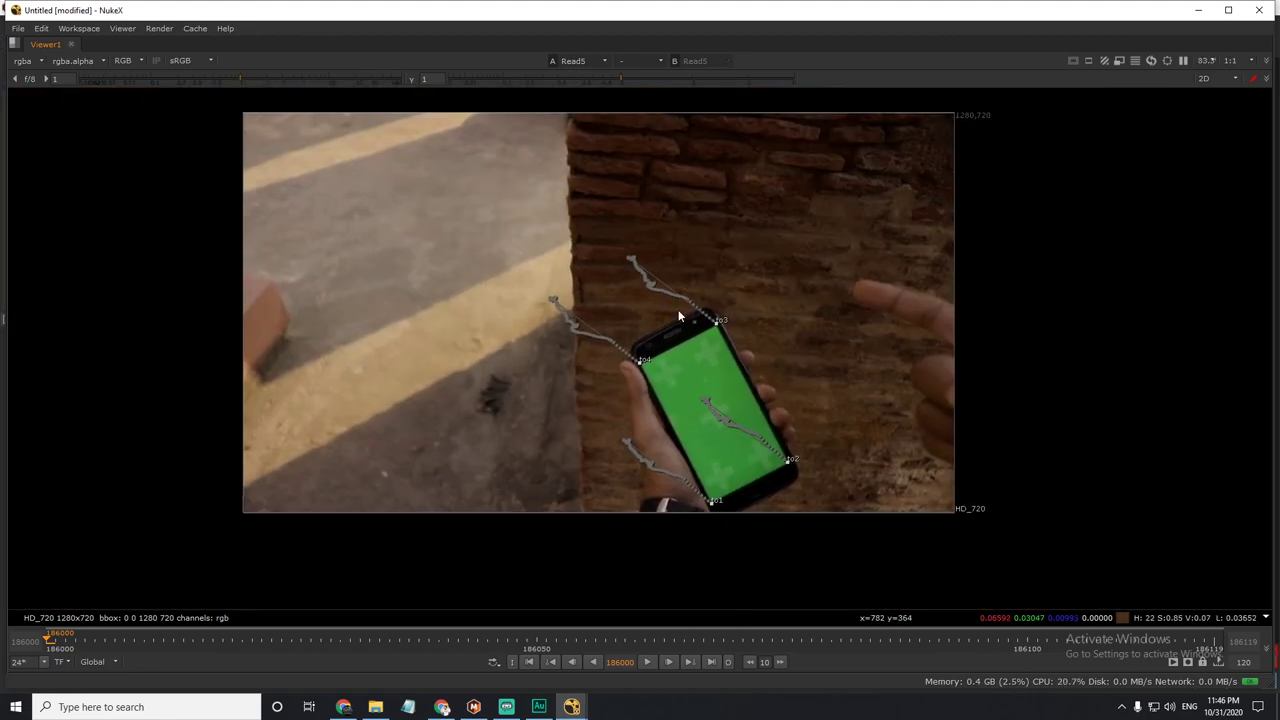